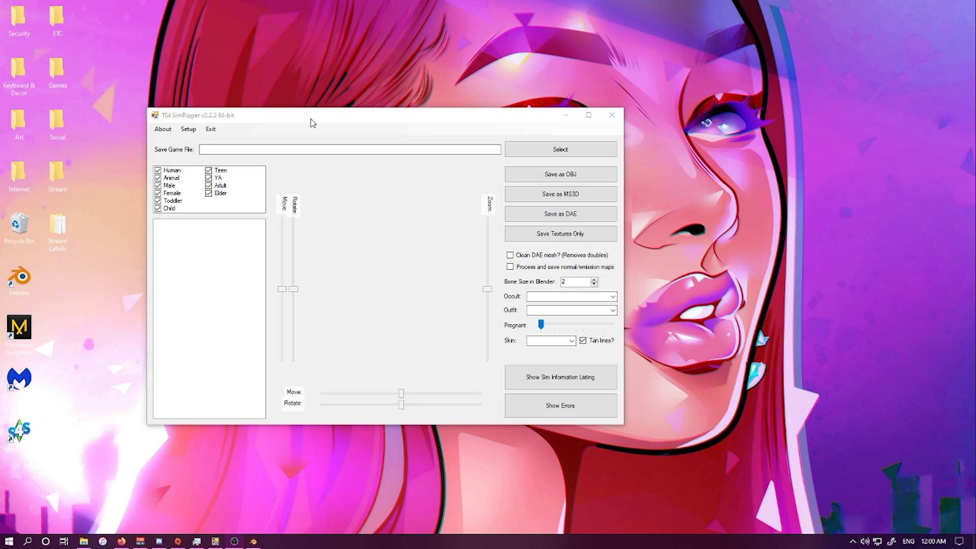
Load the game save file Slot_0000000b.save from The Sims 4 saves folder.
mouse_move(322, 117)
left_mouse_down()
mouse_move(285, 119)
mouse_move(308, 117)
left_mouse_up()
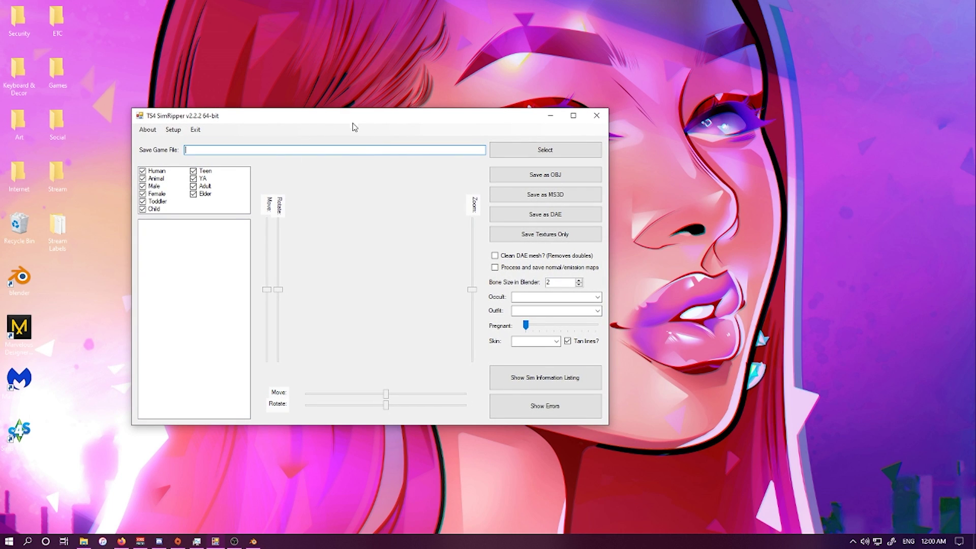
left_click_drag(351, 118, 340, 105)
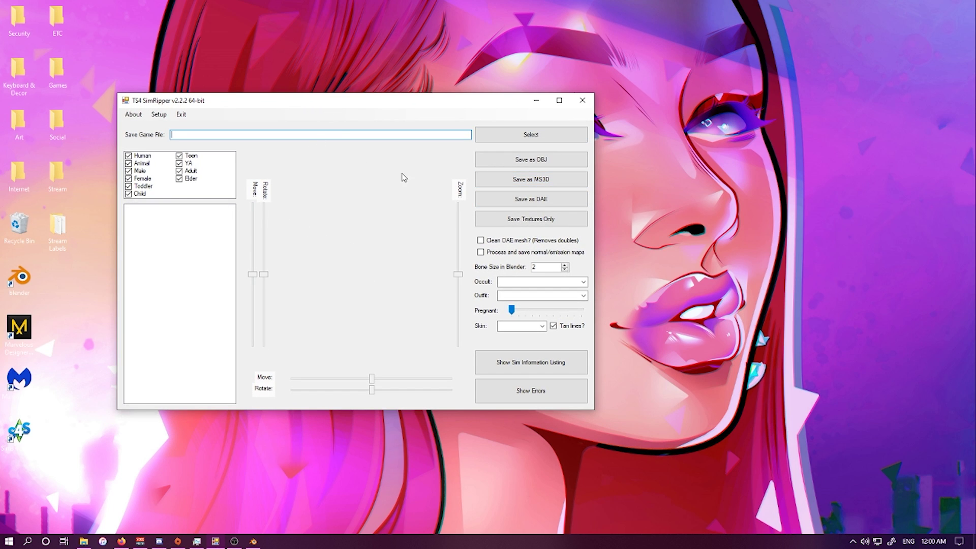
left_click(520, 139)
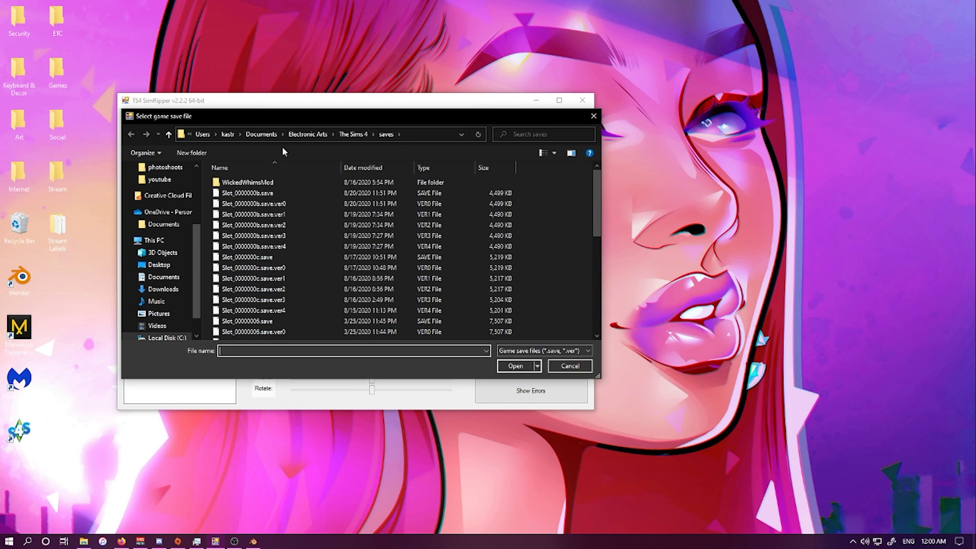
left_click(277, 192)
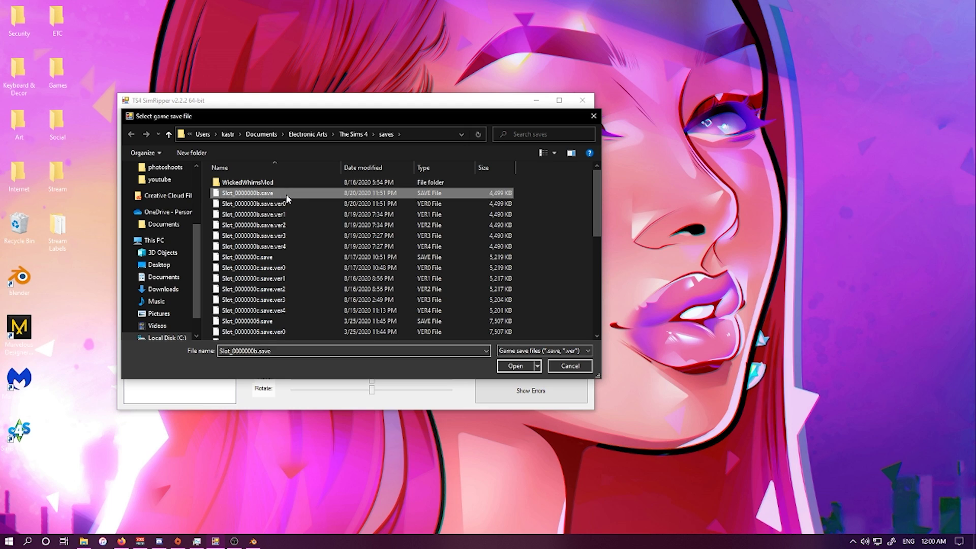
left_click(515, 366)
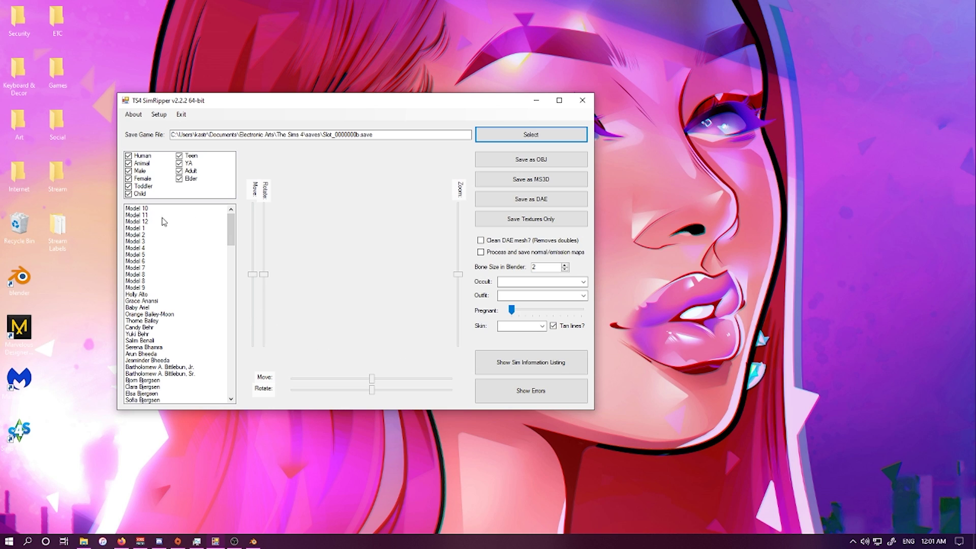
Choose the sim Model 5 from the sim list for the preview.
scroll(147, 352, "down", 1)
scroll(147, 352, "down", 20)
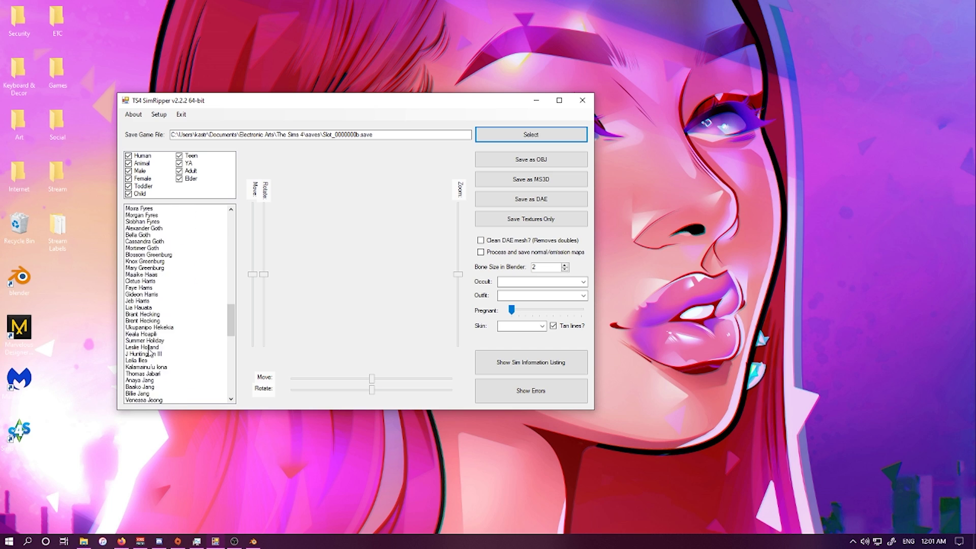
scroll(152, 341, "up", 20)
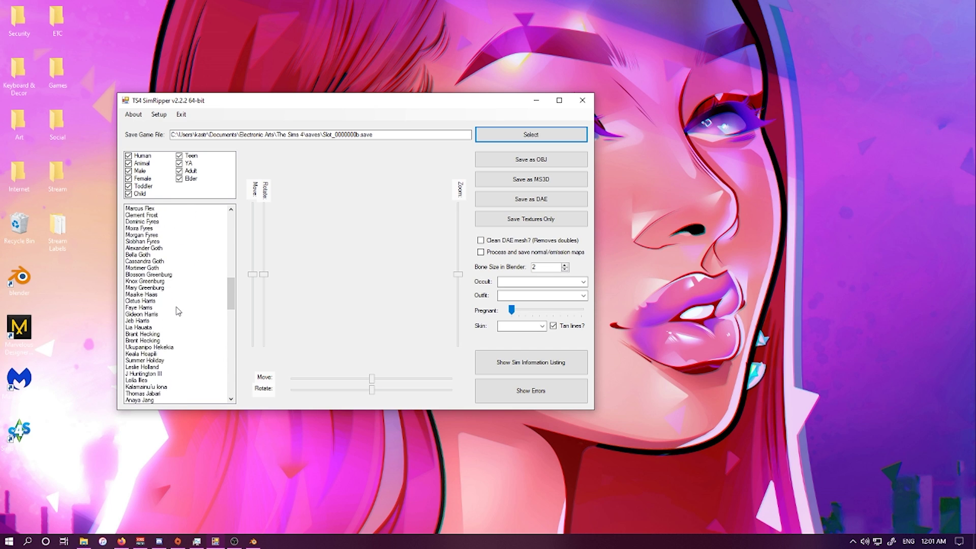
scroll(179, 313, "up", 15)
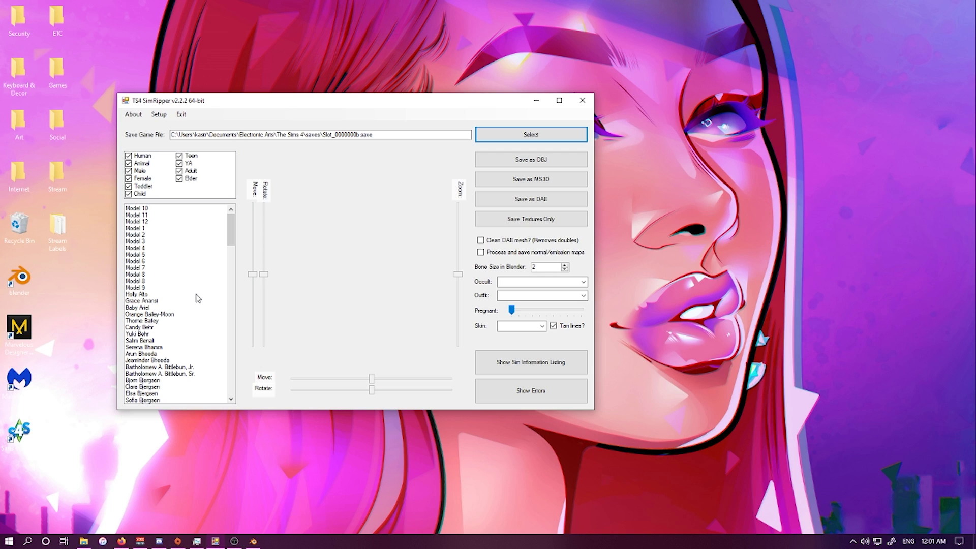
left_click(167, 247)
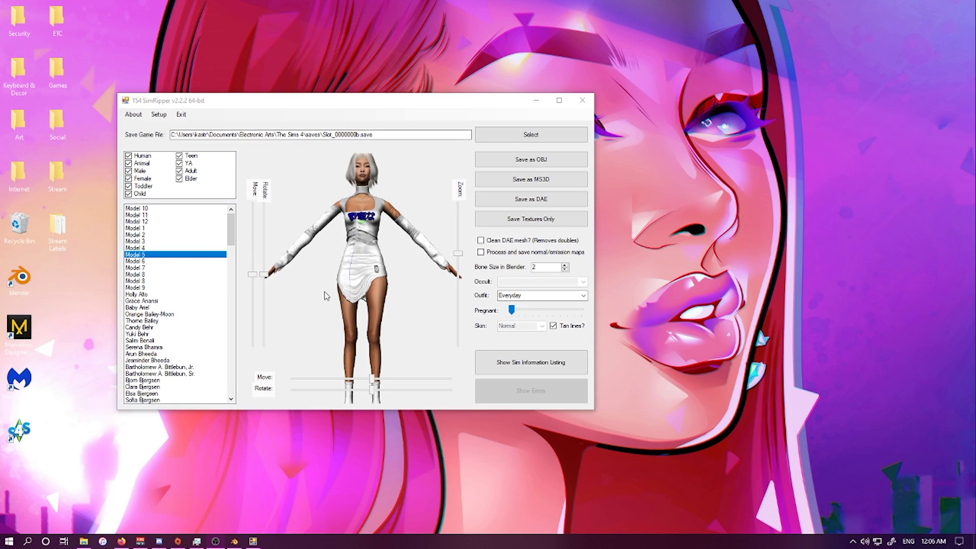
mouse_move(372, 381)
left_mouse_down()
mouse_move(358, 380)
mouse_move(386, 380)
mouse_move(371, 380)
left_mouse_up()
left_click_drag(264, 274, 278, 279)
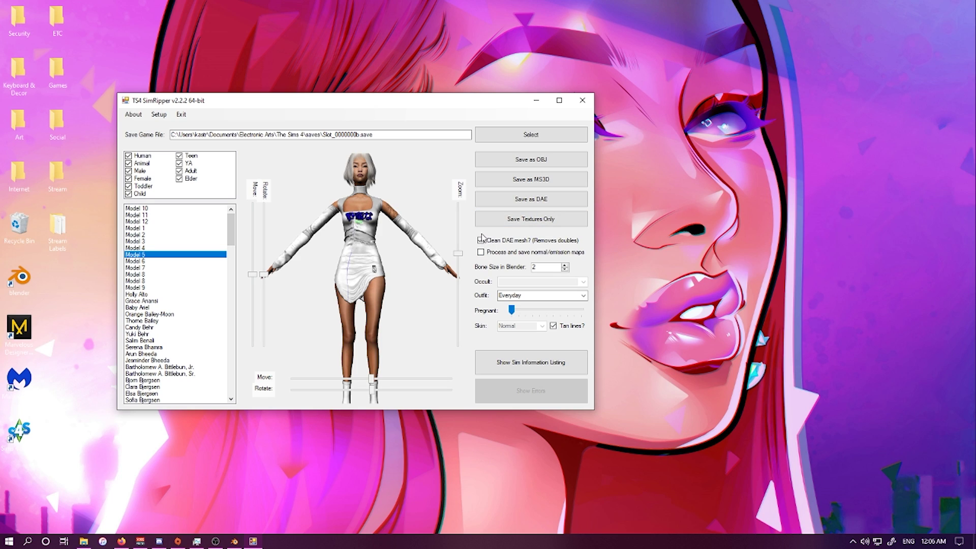
Export the sim with Clean DAE mesh enabled as Model 5.dae in the Downloads folder.
left_click(543, 206)
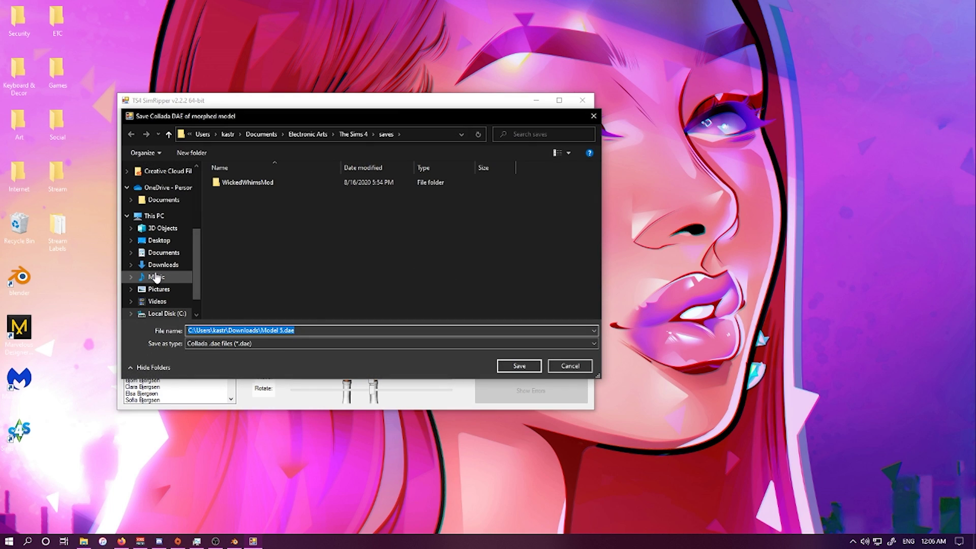
left_click(152, 264)
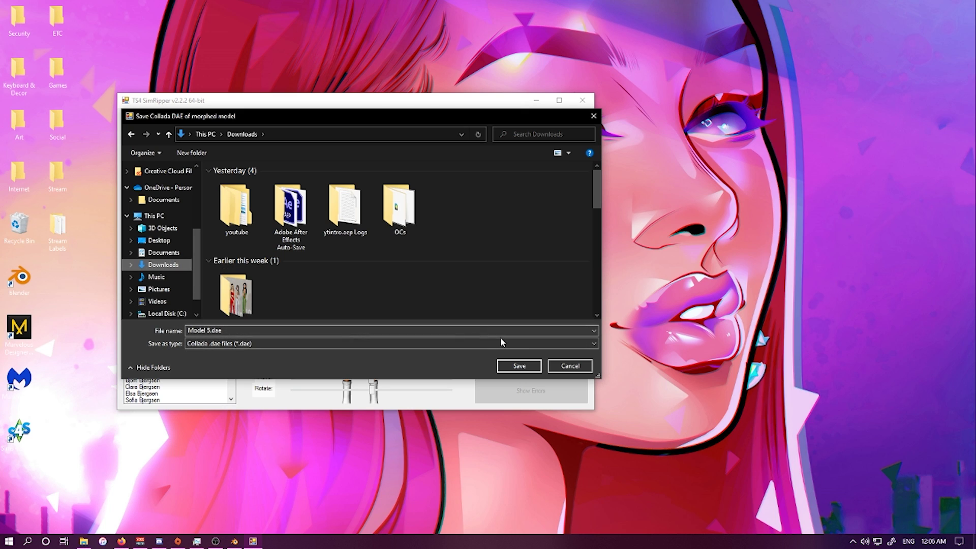
left_click(517, 366)
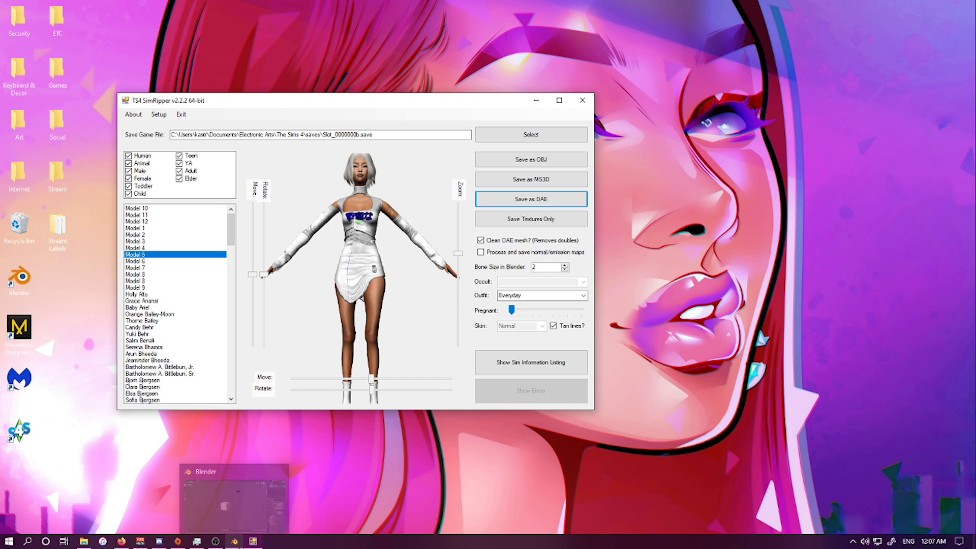
Switch to Blender and delete the default cube from the scene.
left_click(234, 541)
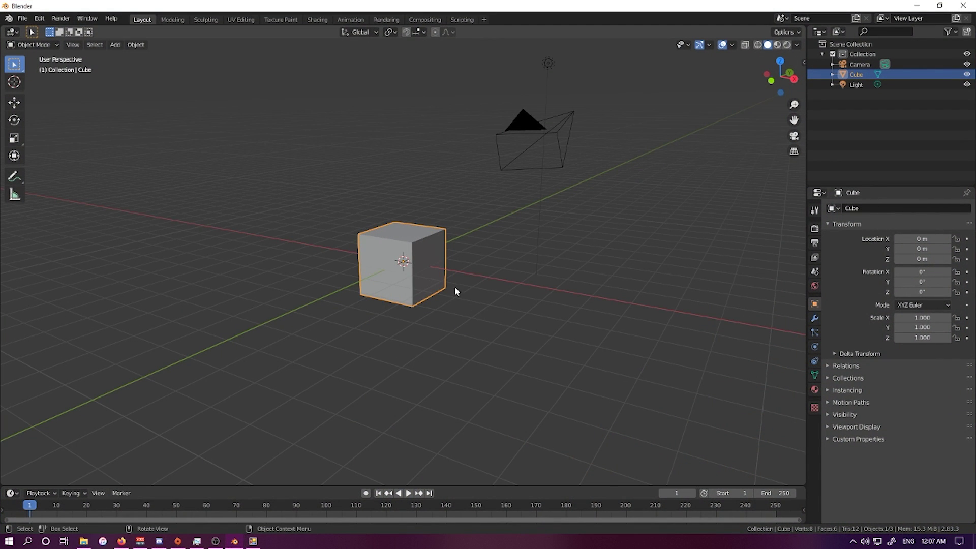
middle_click_drag(454, 285, 558, 264)
right_click(846, 76)
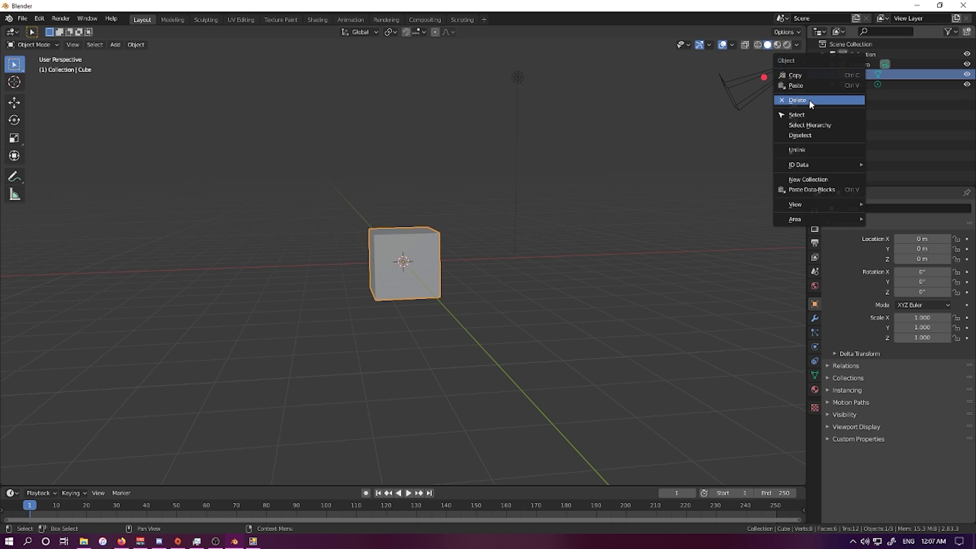
left_click(809, 100)
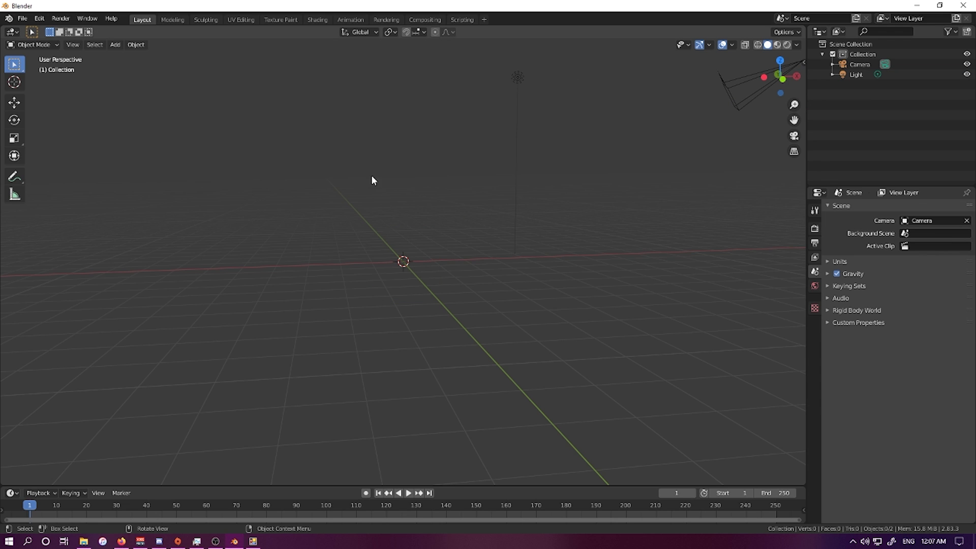
Split the 3D viewport vertically into a narrower and a wider area.
middle_click_drag(373, 179, 462, 202)
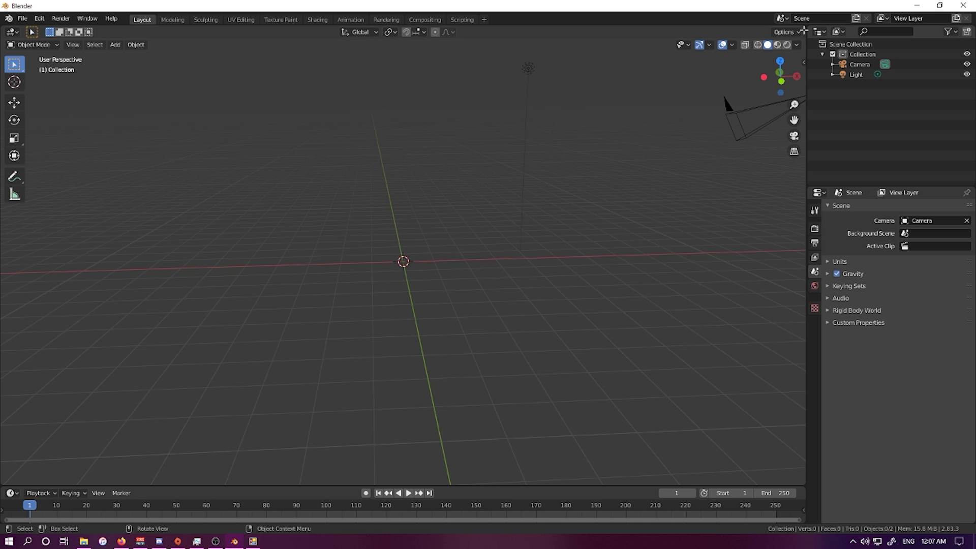
left_click_drag(805, 30, 315, 155)
left_click_drag(326, 154, 333, 155)
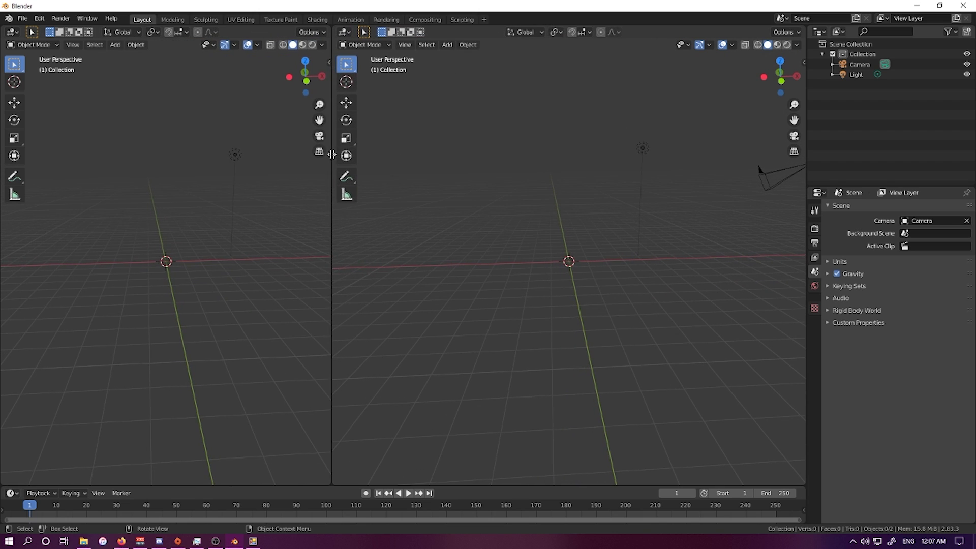
Import the Collada file Model 5.dae from the Downloads folder.
left_click(22, 18)
mouse_move(66, 154)
left_click(151, 154)
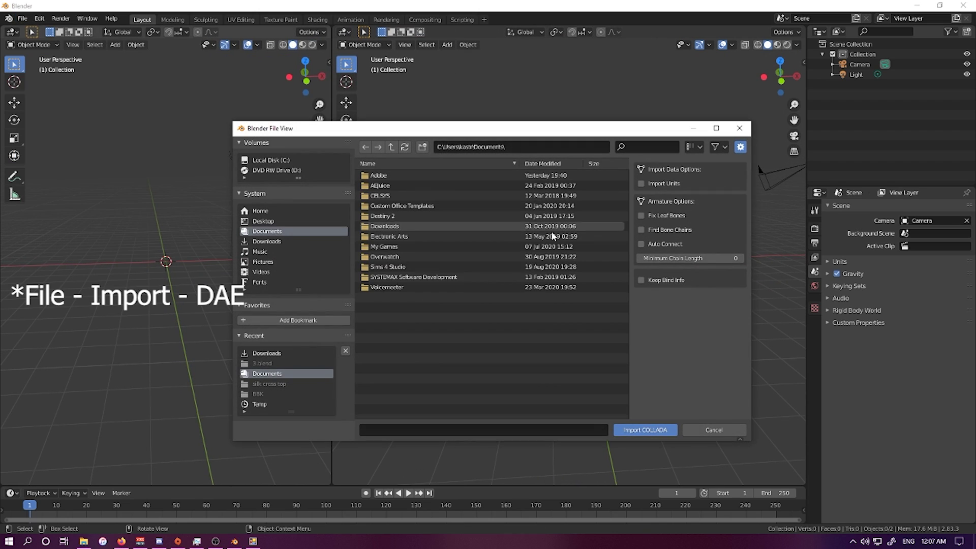
left_click(289, 240)
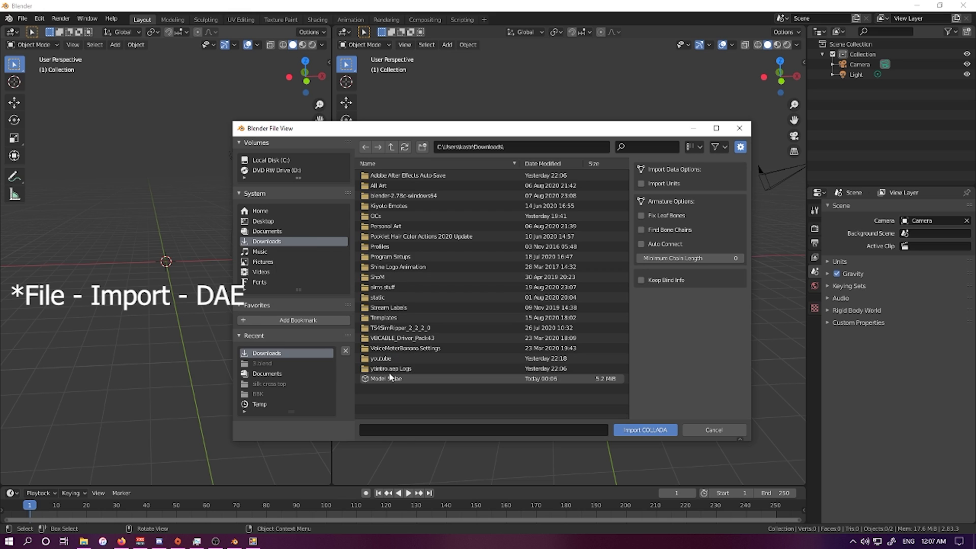
left_click(390, 378)
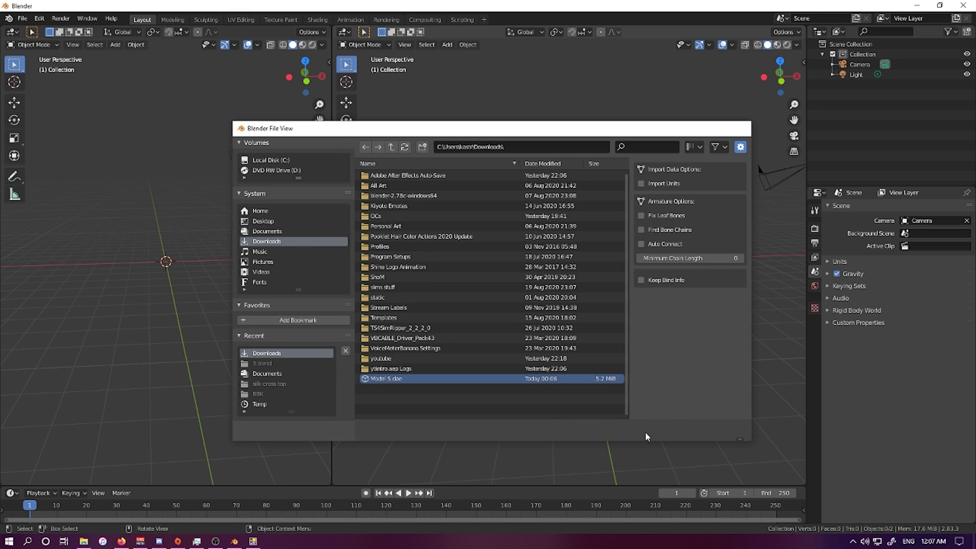
left_click(645, 430)
Change the narrower 3D viewport into a Shader Editor.
scroll(431, 251, "up", 6)
scroll(431, 245, "up", 2)
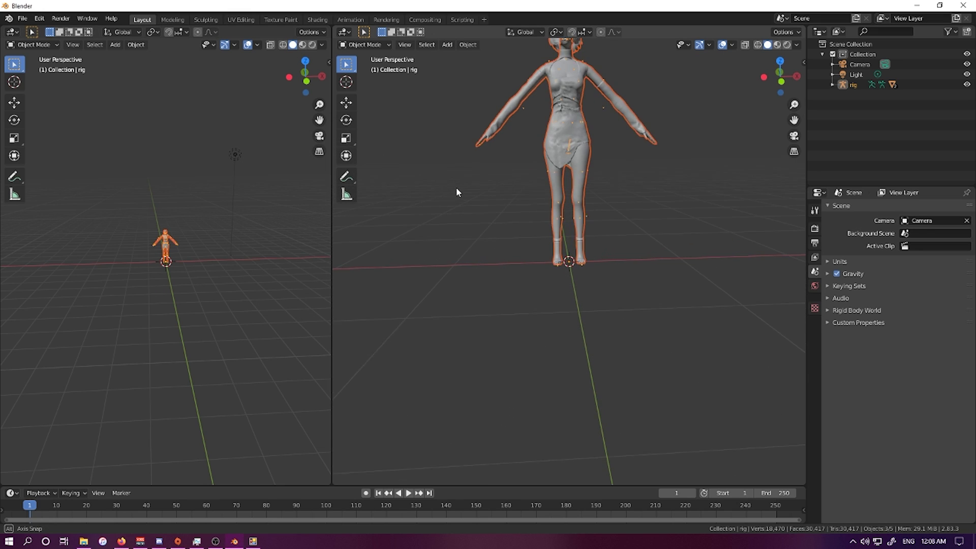
left_click_drag(794, 120, 794, 188)
key("KP_1")
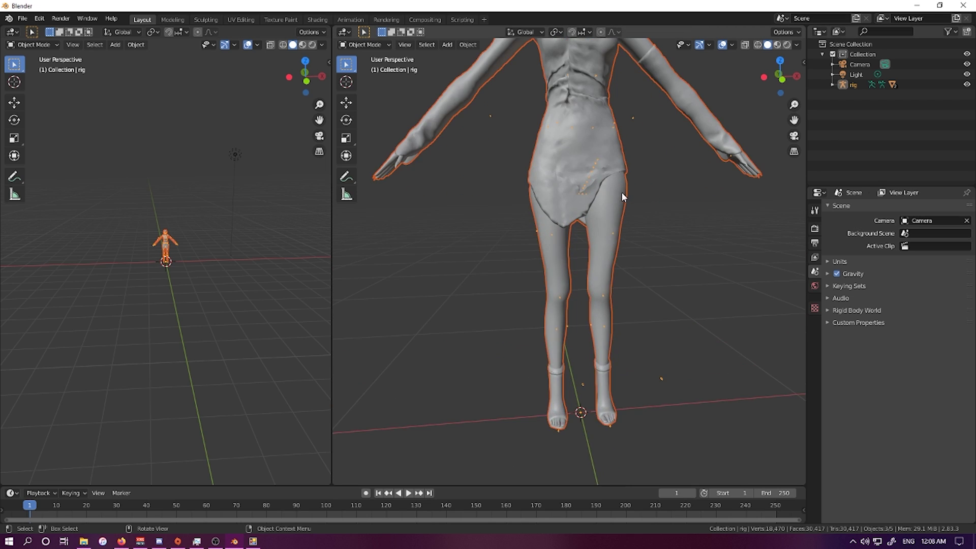
key("KP_8")
scroll(224, 181, "up", 8)
middle_click_drag(172, 165, 176, 128)
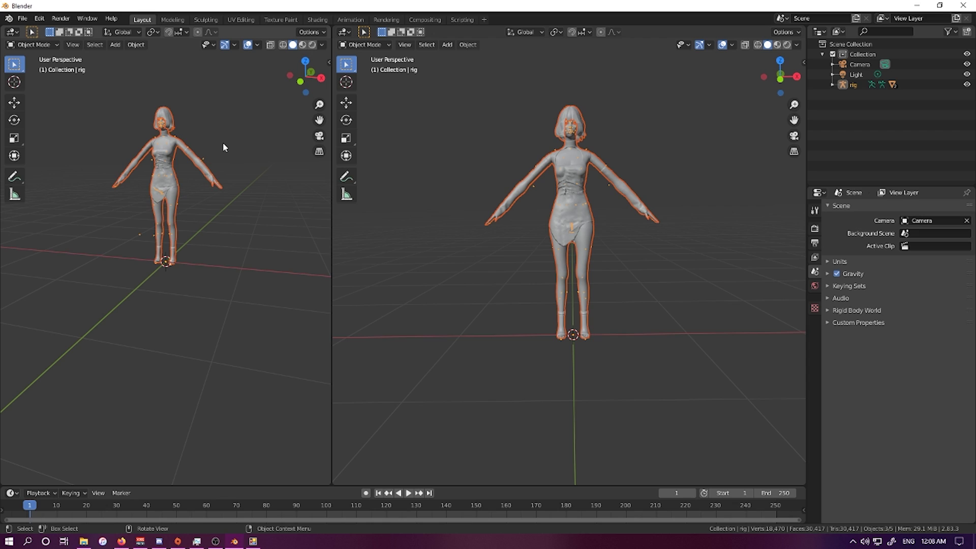
left_click(12, 32)
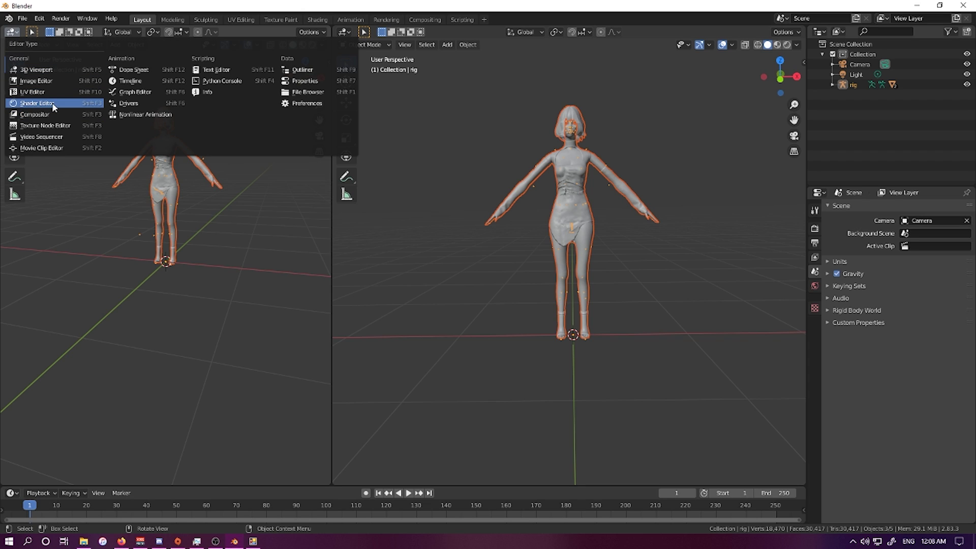
left_click(36, 103)
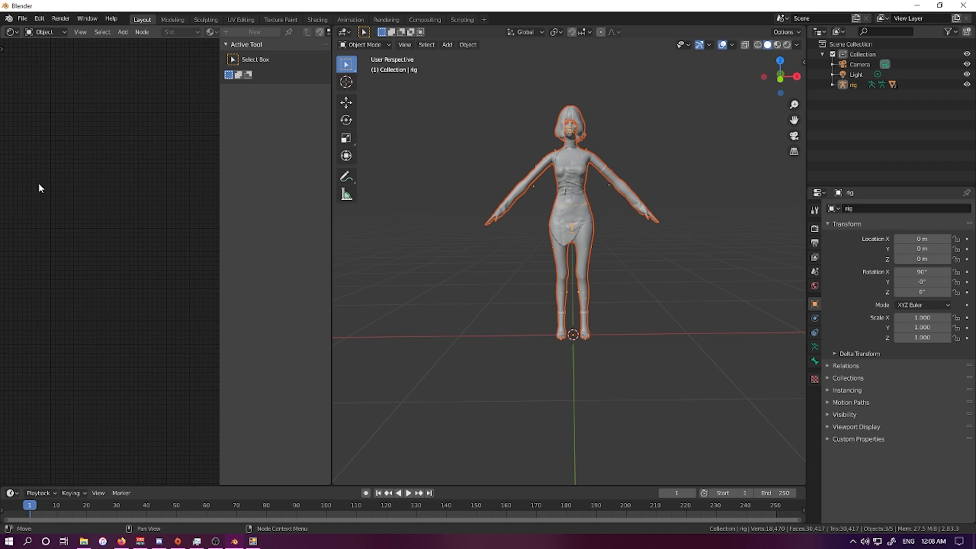
Select the Model5 mesh inside the rig and create a new material for it.
left_click(831, 84)
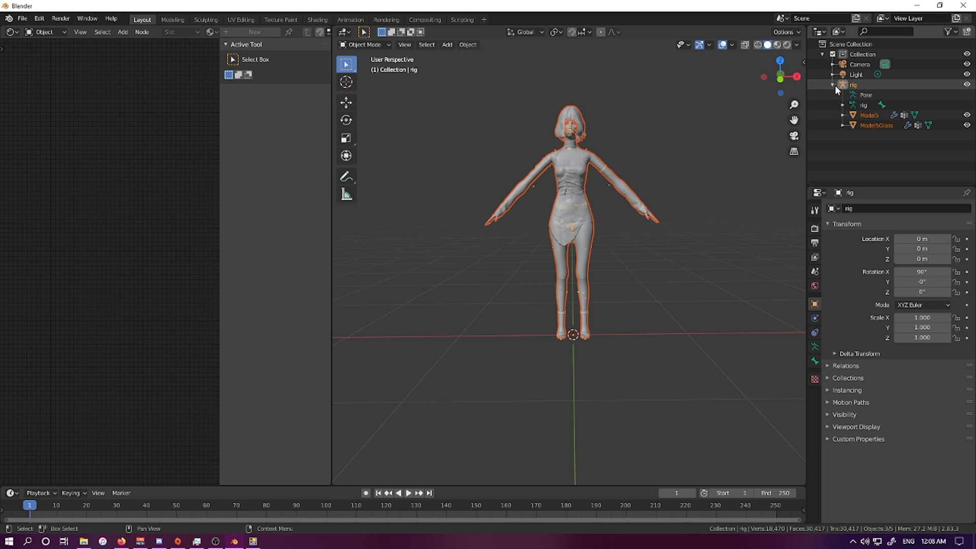
left_click(858, 114)
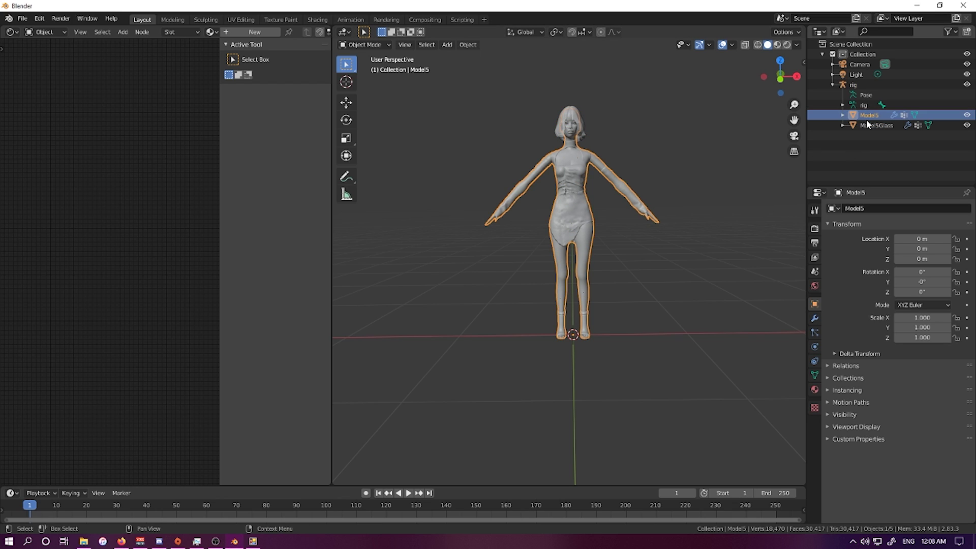
left_click(814, 390)
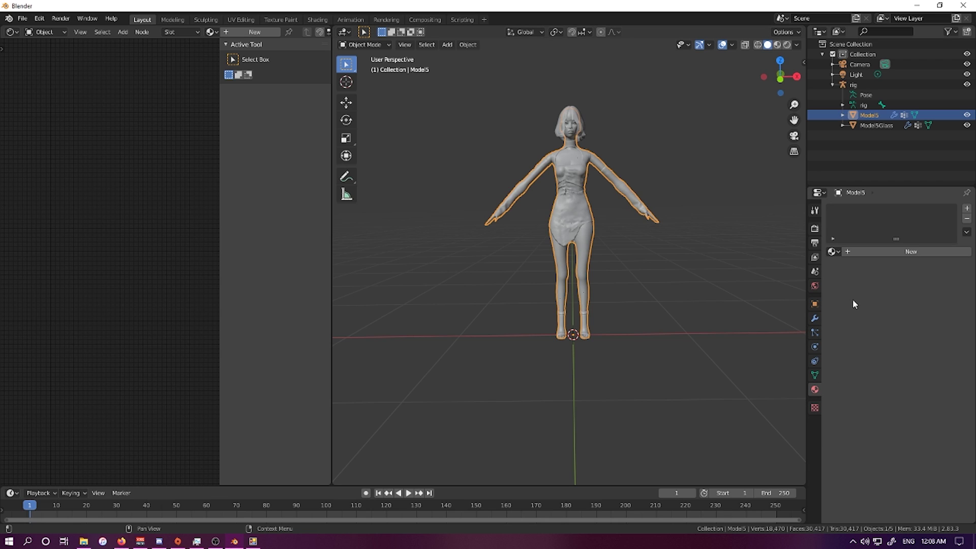
left_click(898, 252)
Add an Image Texture node to the material and place it on the input side of the Principled BSDF node.
scroll(51, 230, "up", 2)
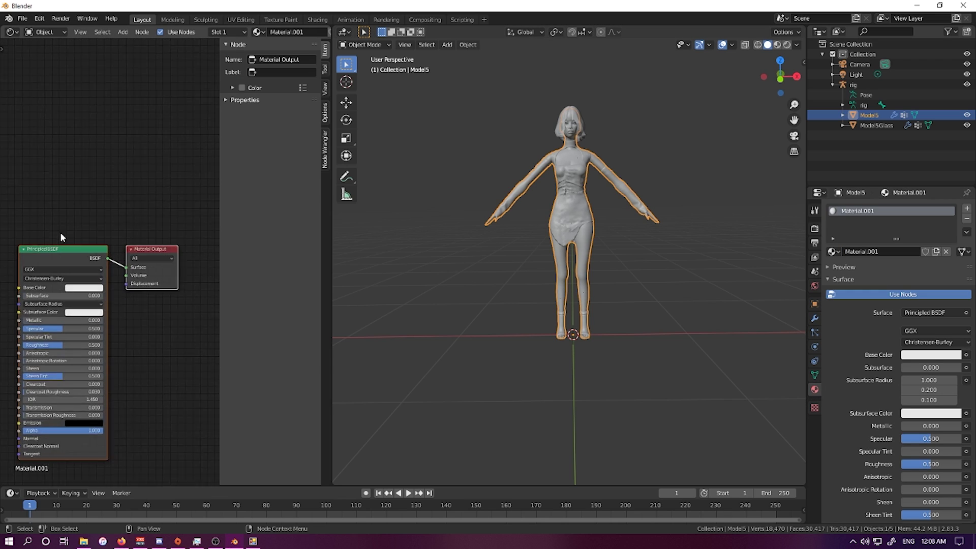
middle_click_drag(60, 232, 166, 141)
scroll(133, 138, "down", 4)
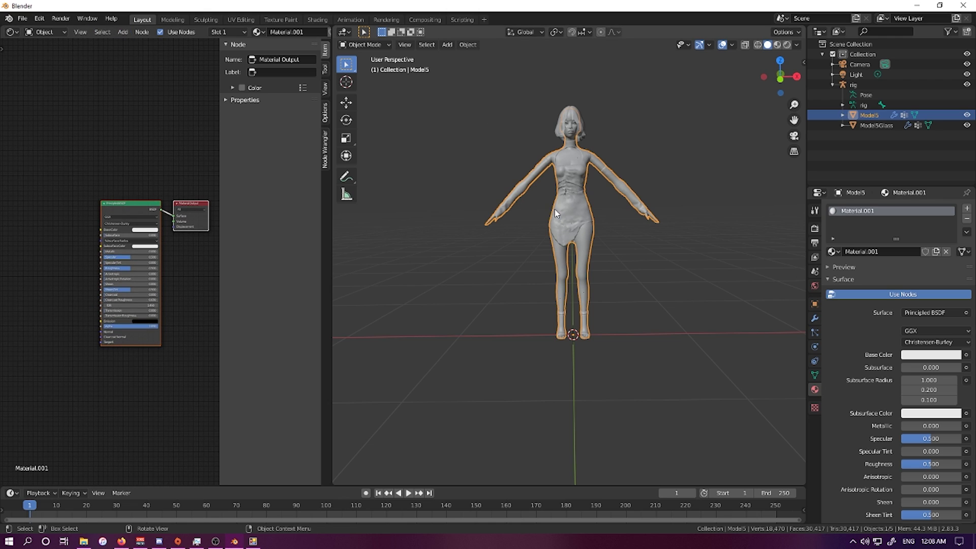
scroll(555, 213, "up", 2)
mouse_move(503, 147)
middle_mouse_down()
mouse_move(609, 190)
mouse_move(467, 143)
mouse_move(509, 163)
mouse_move(479, 153)
mouse_move(523, 152)
mouse_move(512, 152)
middle_mouse_up()
scroll(488, 156, "down", 2)
scroll(512, 153, "up", 1)
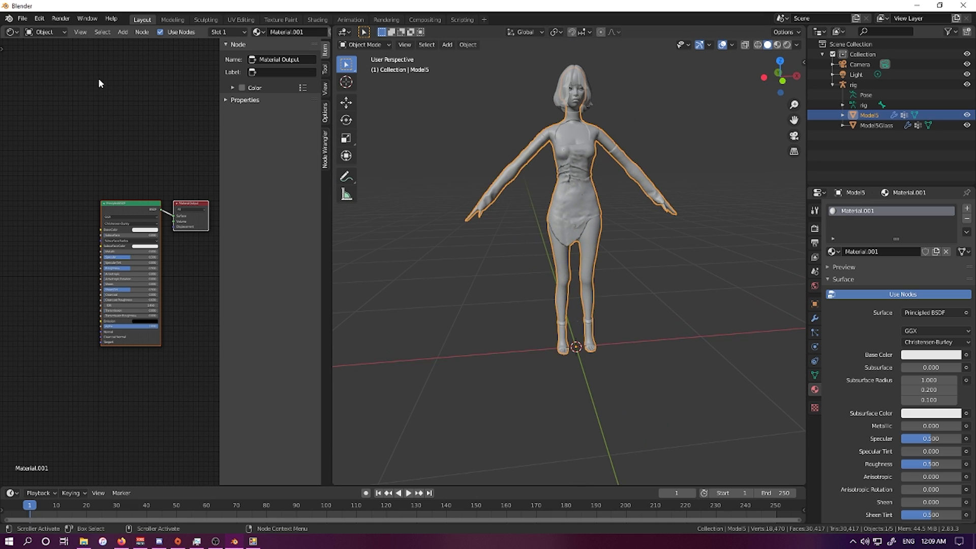
left_click(122, 32)
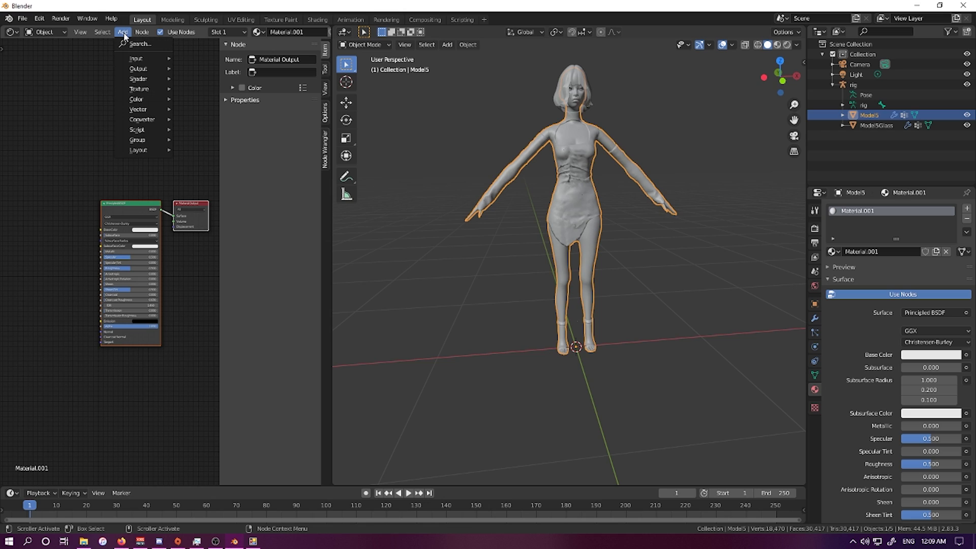
mouse_move(151, 90)
left_click(224, 169)
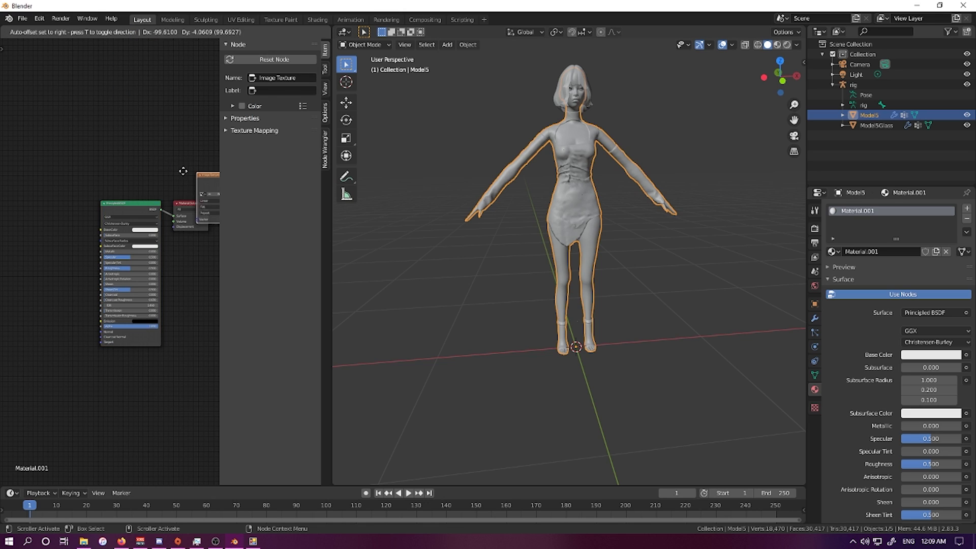
left_click(27, 200)
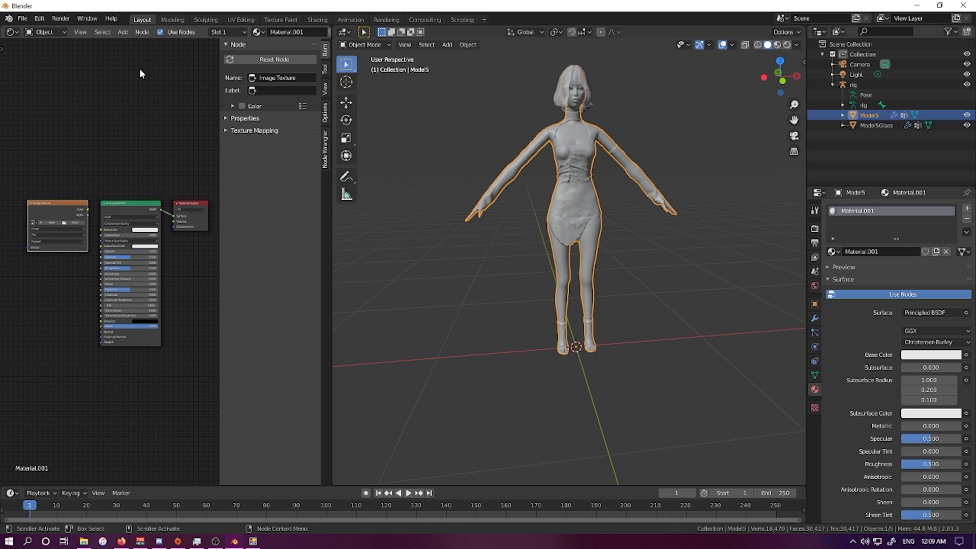
Add a second Image Texture node to the material and place it directly below the first one.
left_click(119, 32)
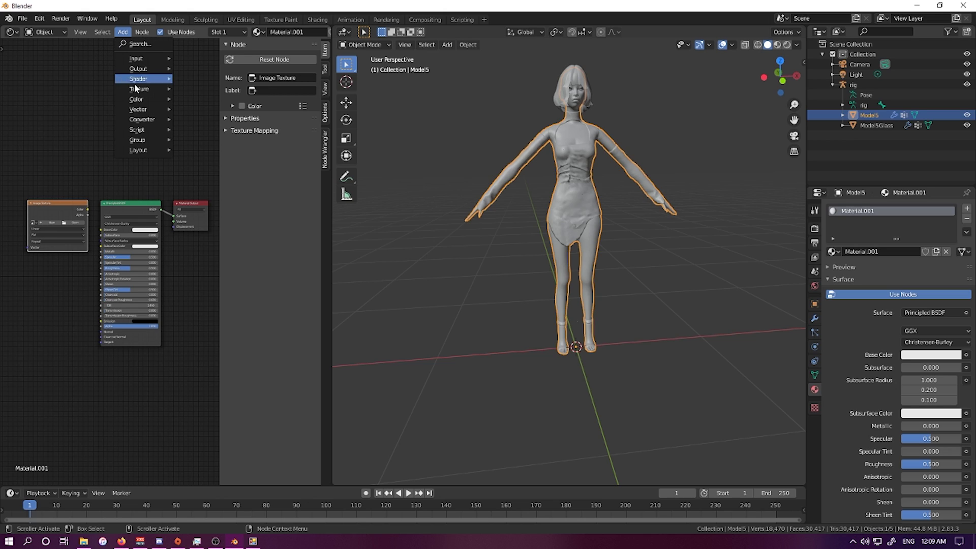
mouse_move(145, 90)
left_click(208, 169)
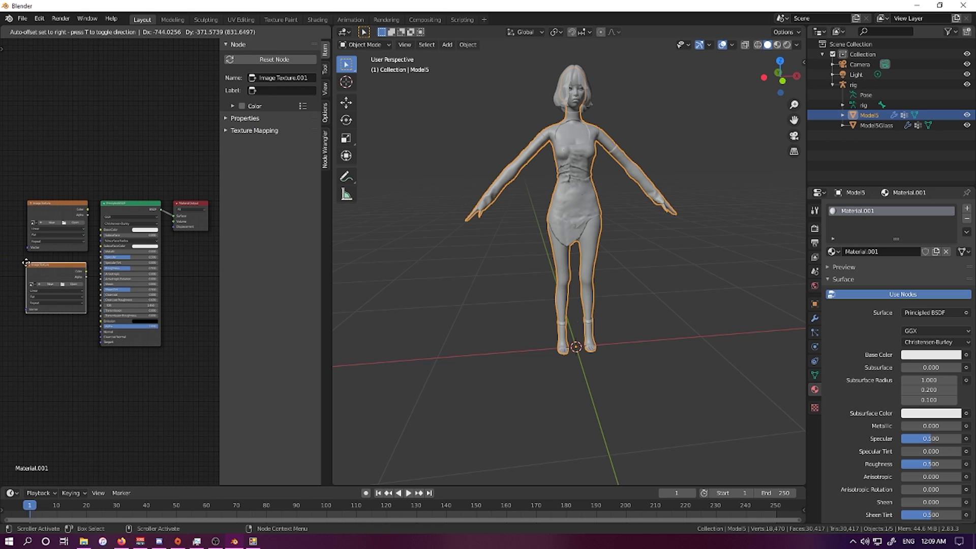
left_click(26, 263)
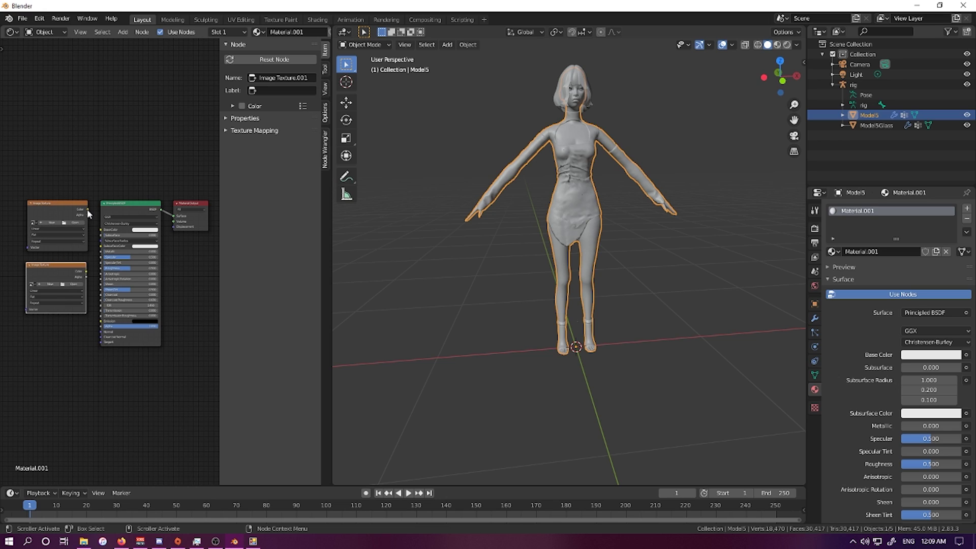
Link the upper Image Texture's Color to the Principled BSDF's Base Color and the lower one's Color to Specular.
left_click_drag(87, 209, 108, 232)
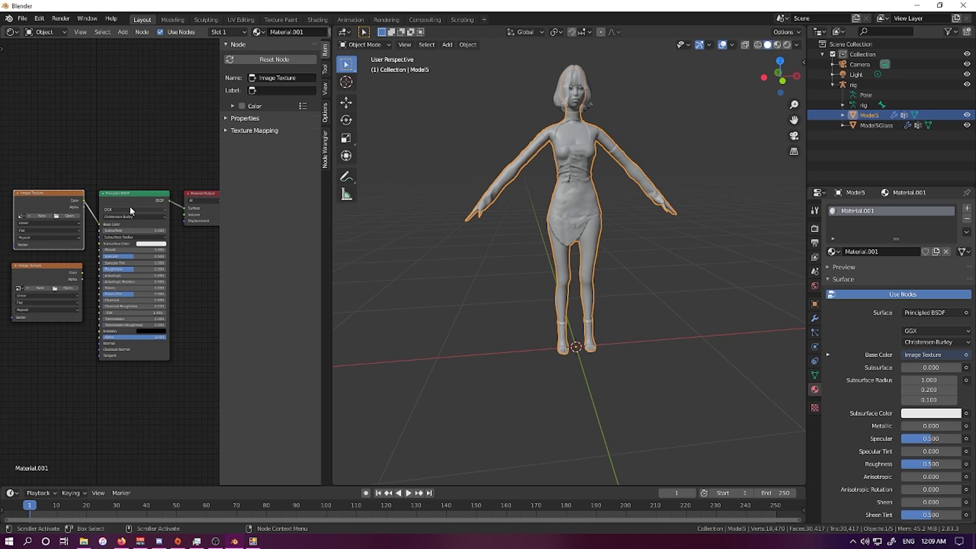
scroll(131, 204, "up", 3)
scroll(144, 208, "down", 1)
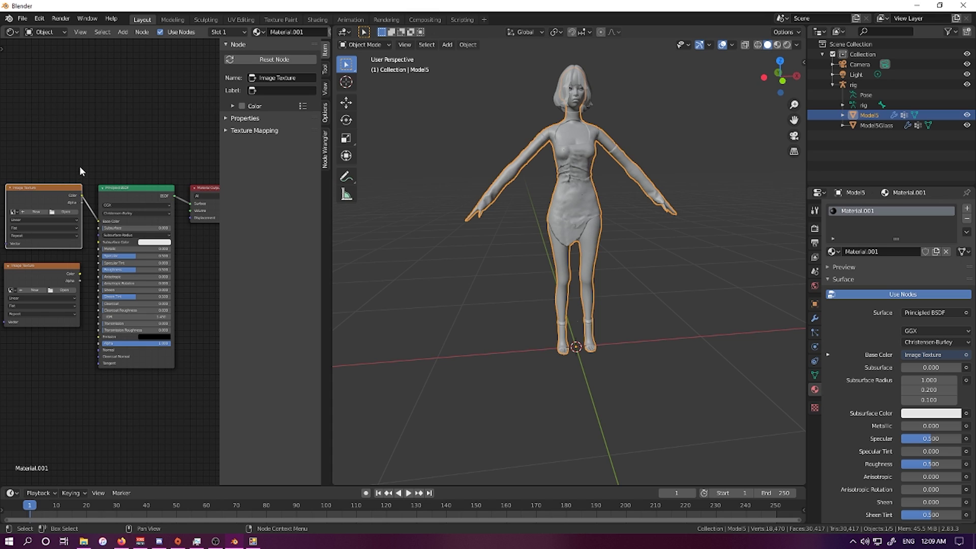
scroll(78, 165, "down", 1)
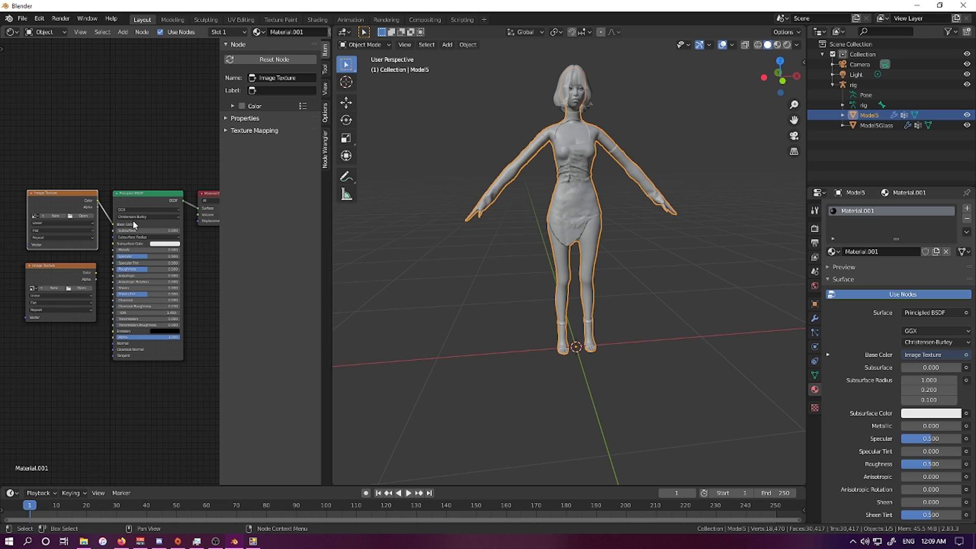
left_click_drag(95, 271, 108, 256)
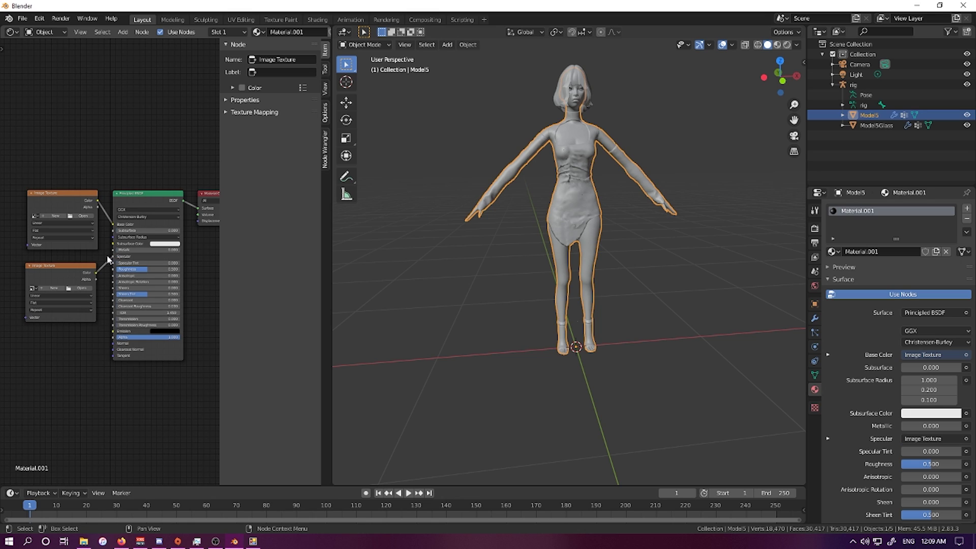
Load Model 5_diffuse.png from the Downloads folder into the upper Image Texture node.
left_click(84, 218)
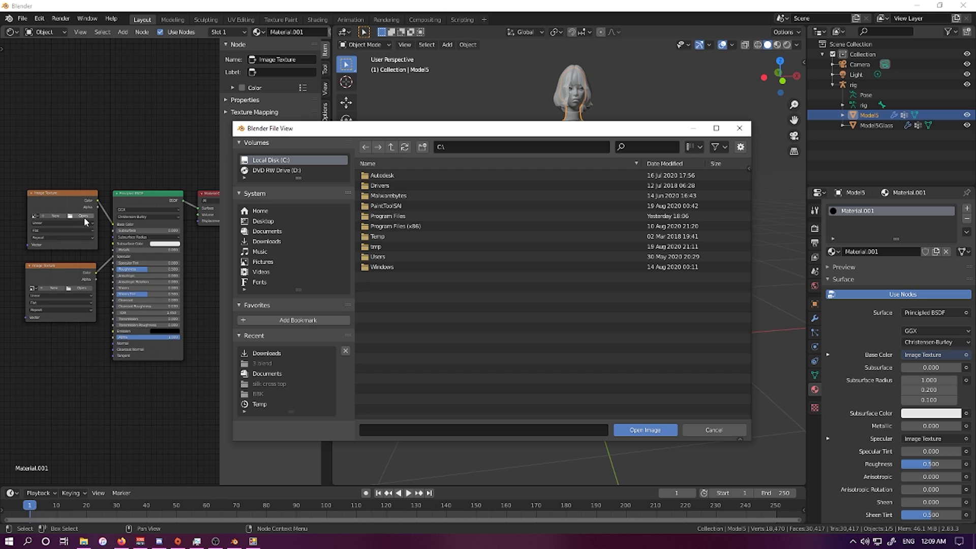
left_click(282, 240)
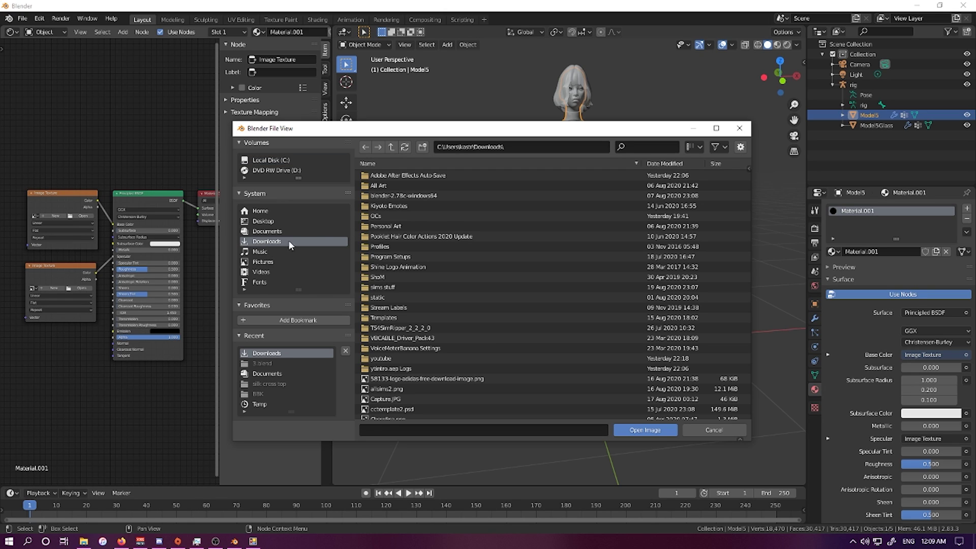
scroll(464, 289, "down", 3)
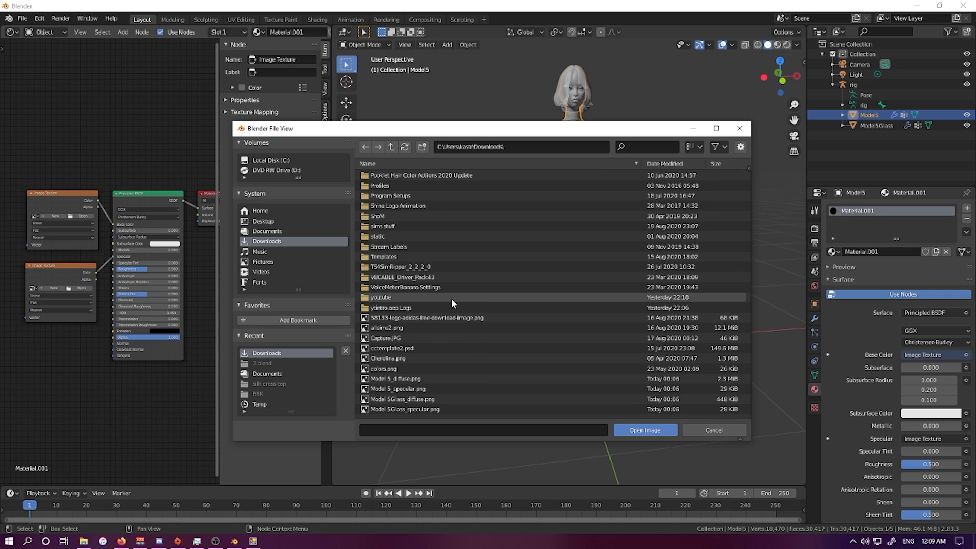
scroll(418, 303, "down", 3)
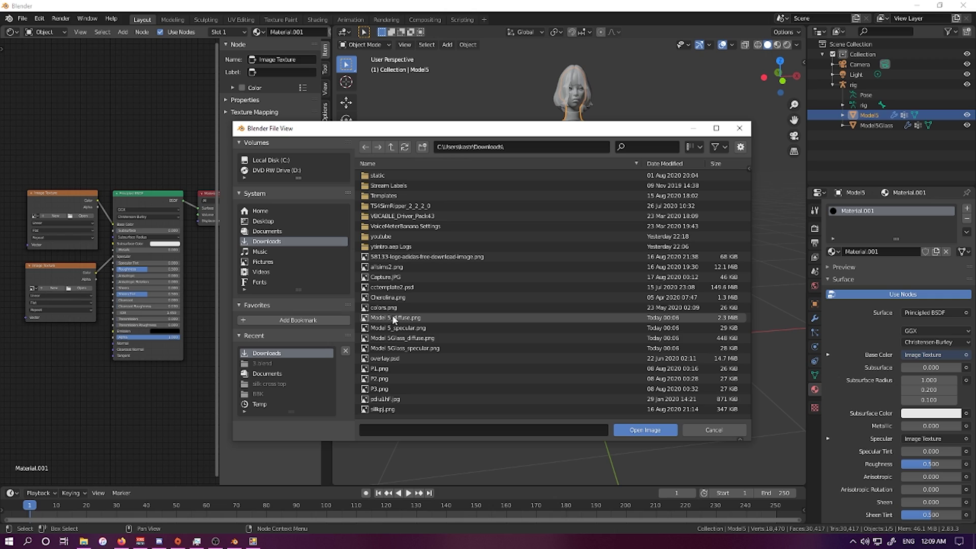
left_click(398, 319)
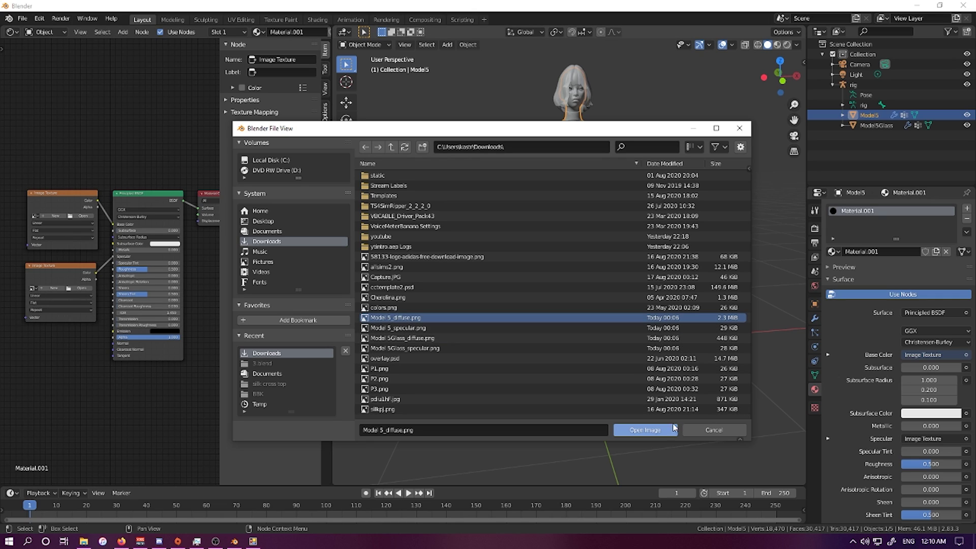
left_click(645, 430)
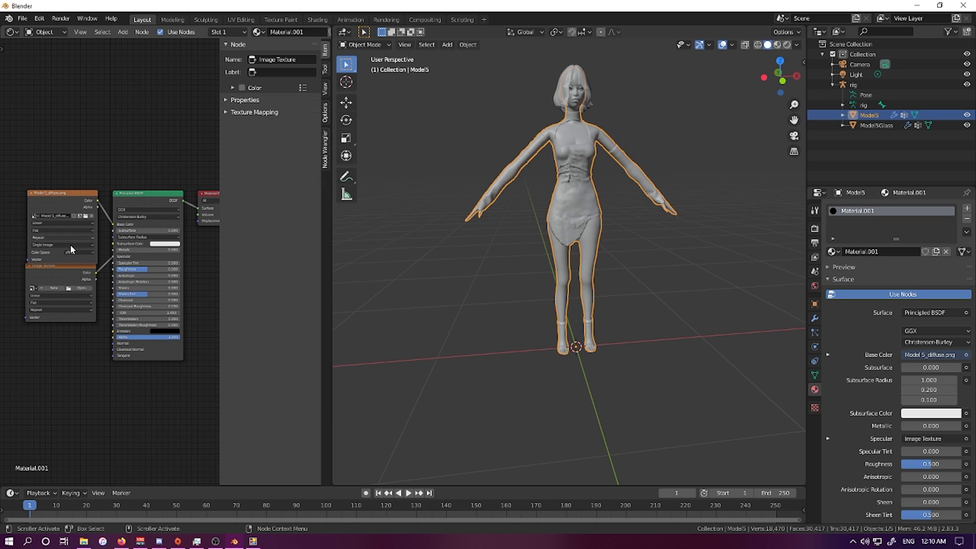
Move the lower Image Texture node clear of the diffuse node and load Model 5_specular.png from Downloads into it.
left_click(62, 276)
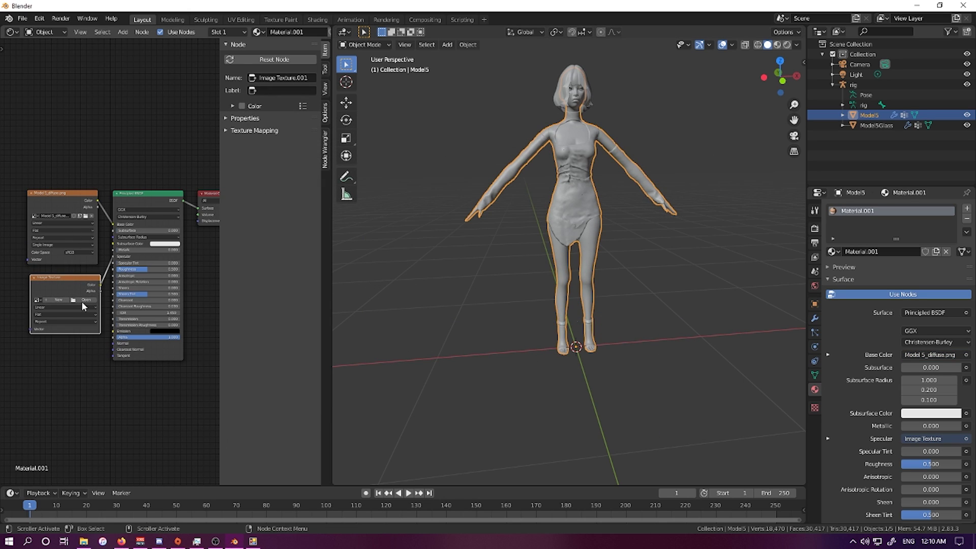
left_click(81, 301)
left_click(304, 242)
scroll(505, 335, "down", 5)
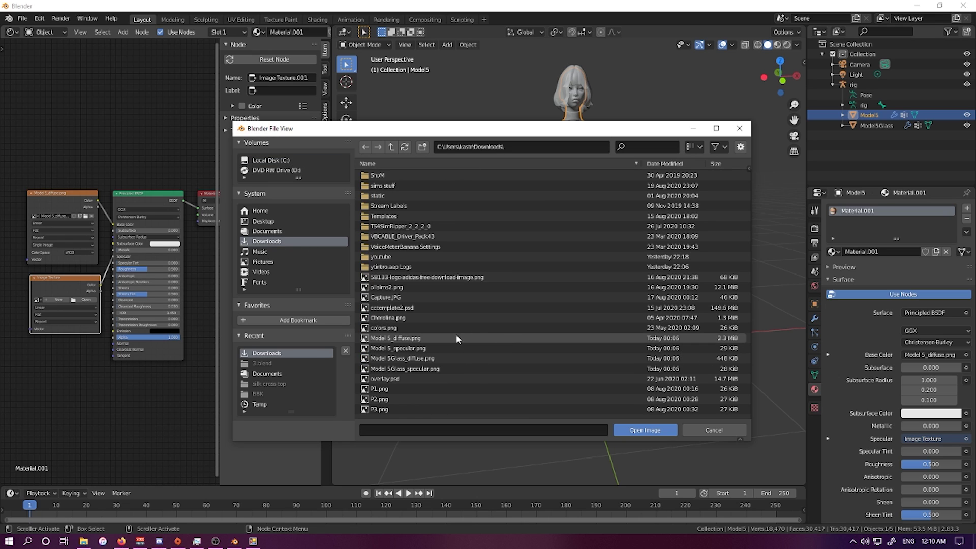
left_click(406, 349)
left_click(635, 430)
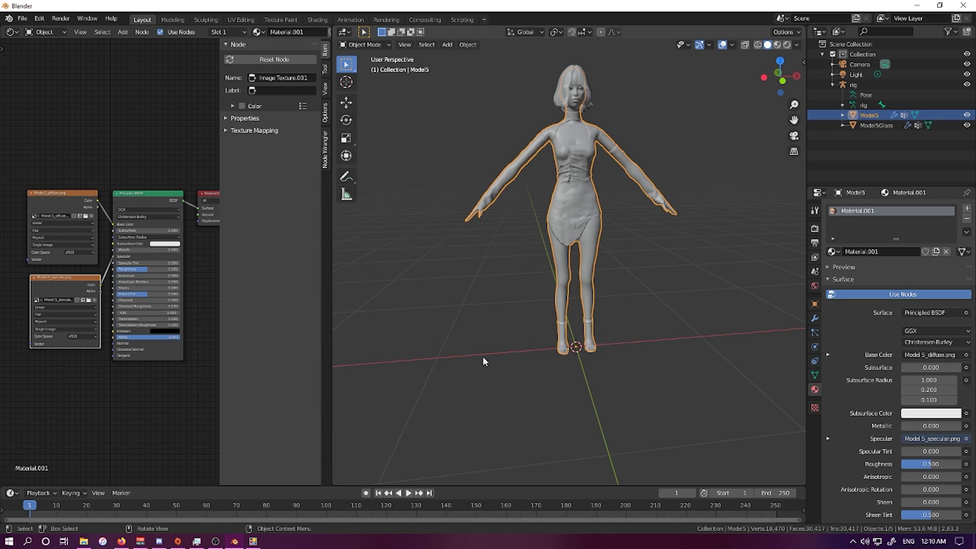
Switch the 3D viewport to Material Preview shading and inspect the textured character up close.
left_click(776, 44)
middle_click_drag(651, 126, 544, 124)
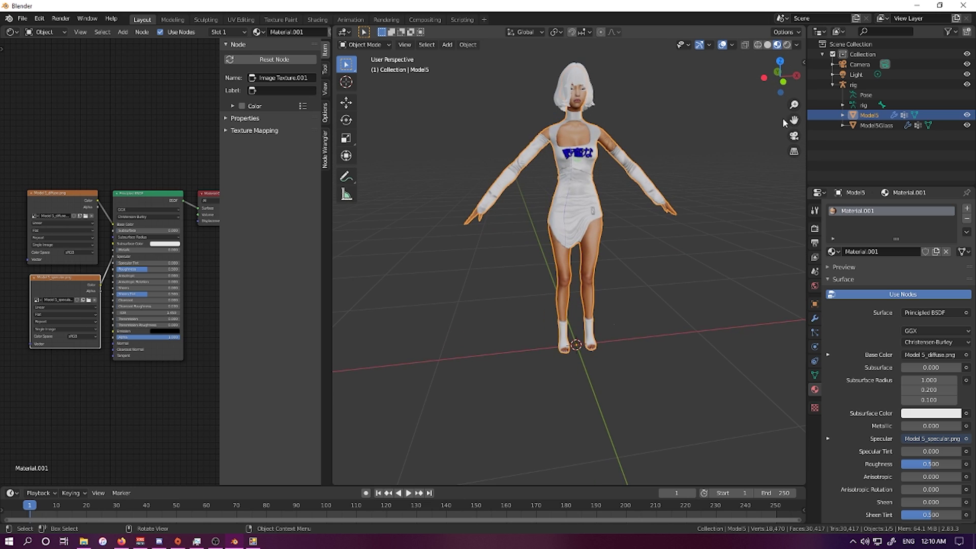
scroll(747, 111, "up", 5)
scroll(700, 93, "down", 5)
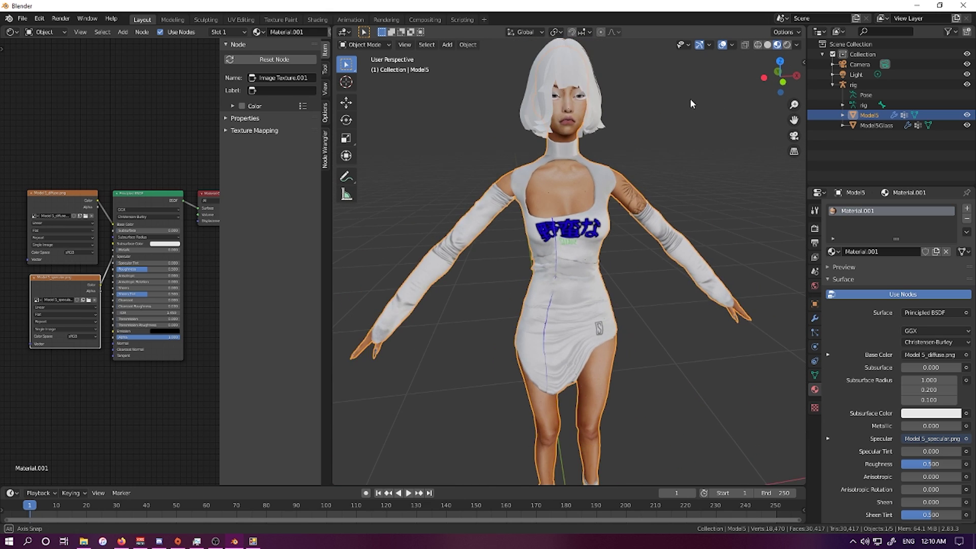
mouse_move(690, 99)
middle_mouse_down()
mouse_move(710, 100)
mouse_move(618, 98)
mouse_move(685, 96)
mouse_move(689, 111)
mouse_move(709, 108)
mouse_move(679, 98)
middle_mouse_up()
scroll(655, 104, "down", 1)
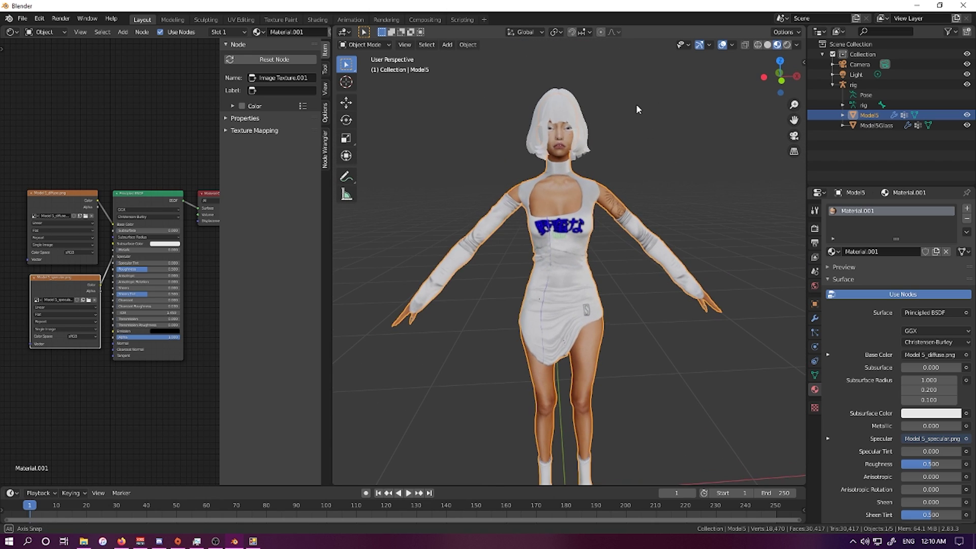
scroll(633, 122, "down", 2)
Add a Mix Shader node and insert it on the link between the Principled BSDF and the Material Output.
middle_click_drag(171, 152, 148, 143)
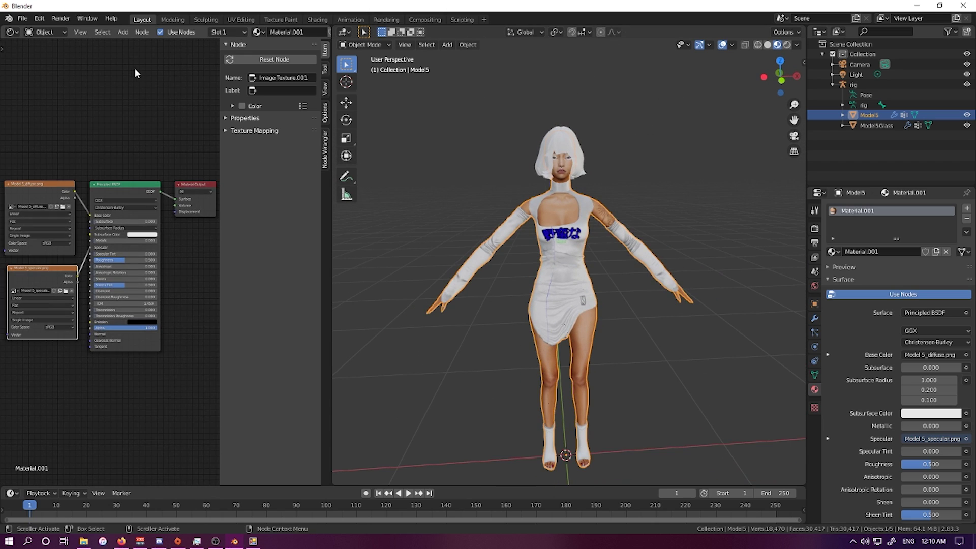
left_click(103, 32)
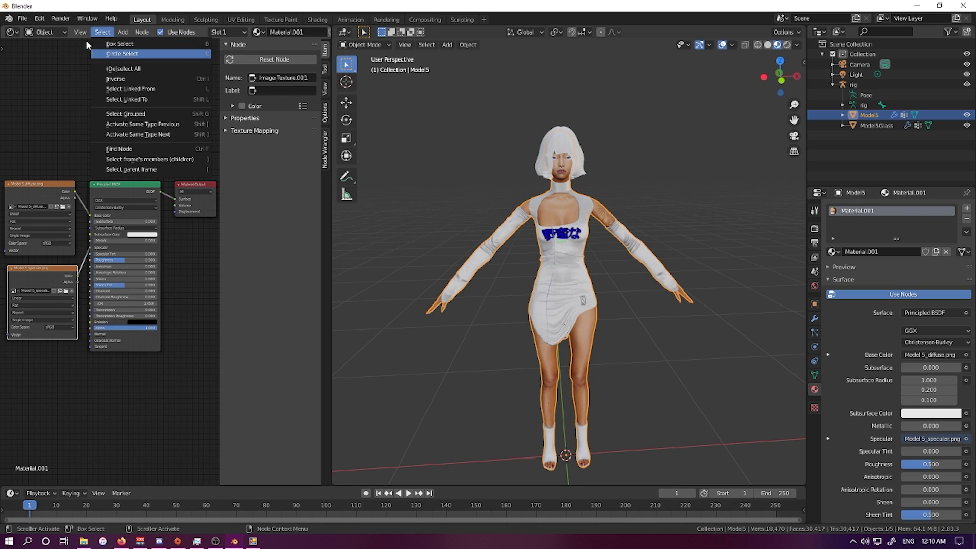
left_click(123, 31)
mouse_move(135, 82)
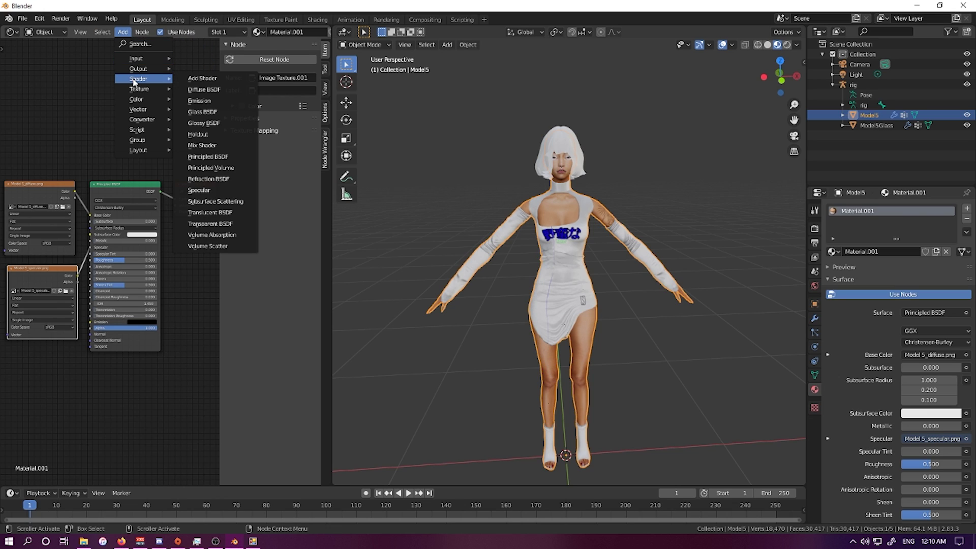
left_click(202, 146)
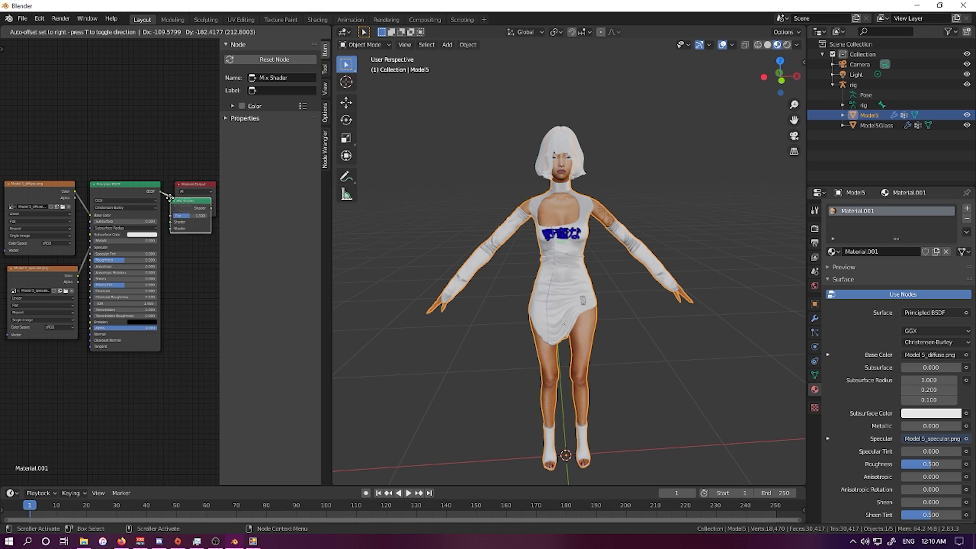
left_click(164, 196)
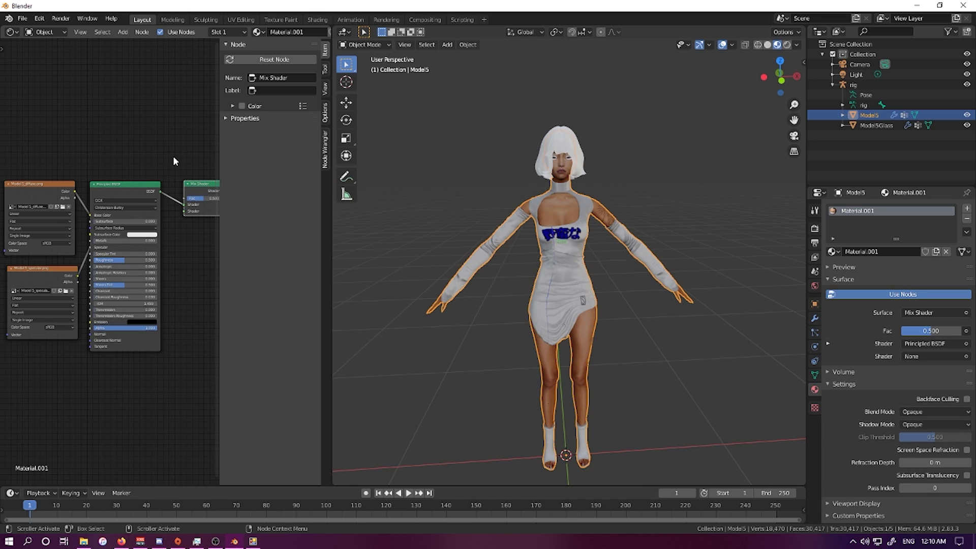
Move the Principled BSDF link to the Mix Shader's second Shader input and link the diffuse texture's Alpha to Fac.
middle_click_drag(173, 156, 153, 144)
key("Home")
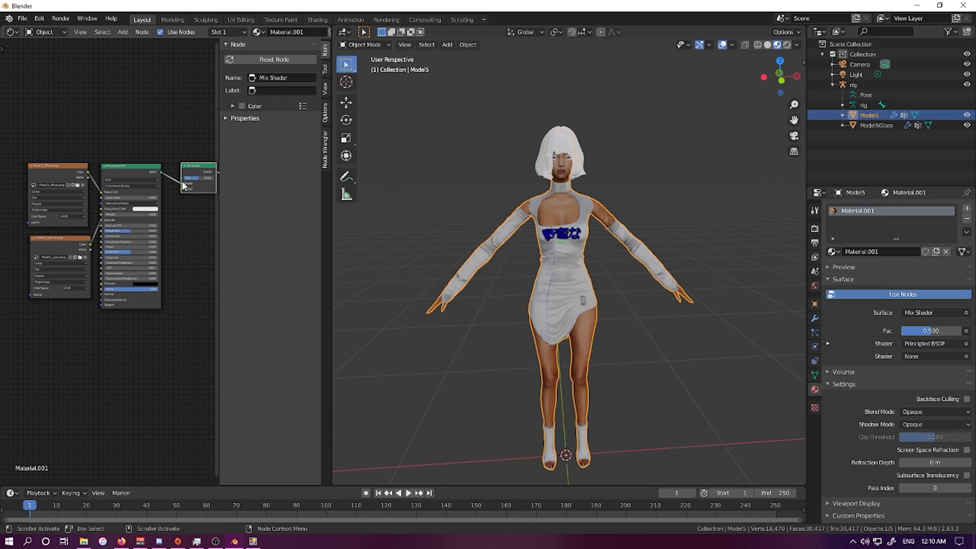
left_click_drag(180, 183, 182, 191)
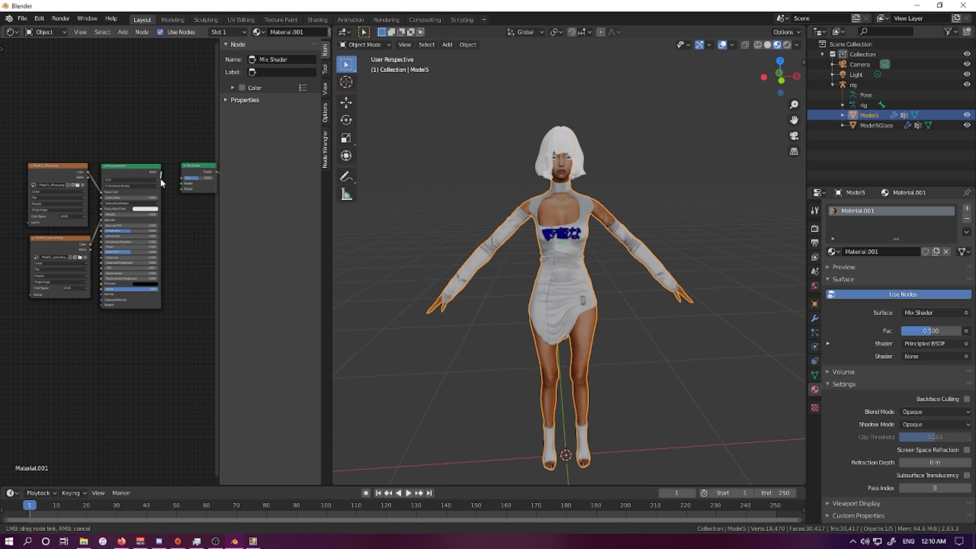
left_click_drag(160, 179, 181, 190)
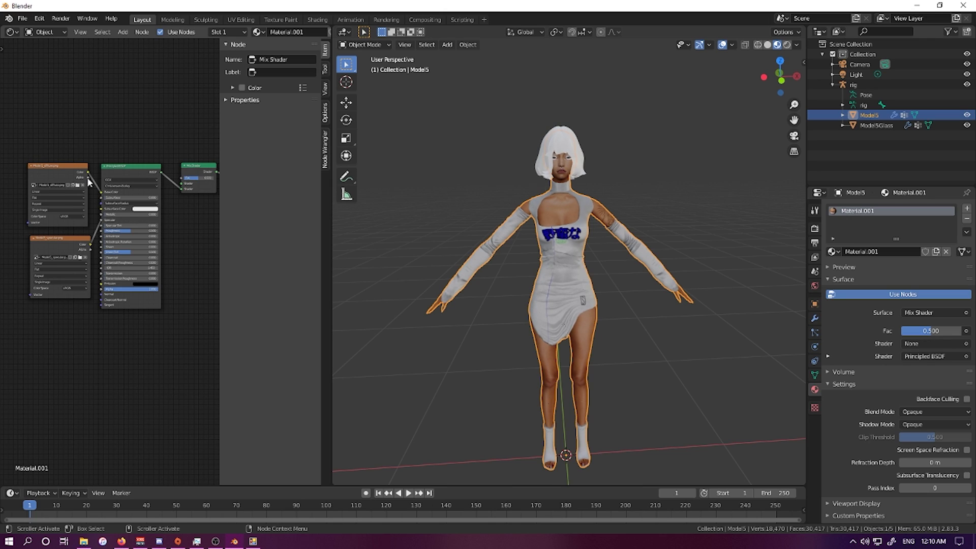
left_click_drag(88, 178, 96, 182)
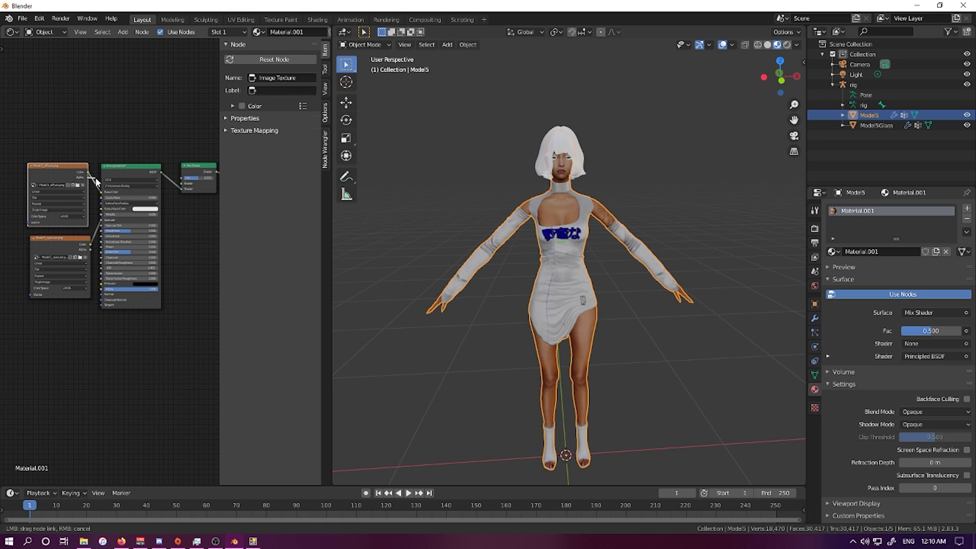
left_click_drag(178, 179, 179, 178)
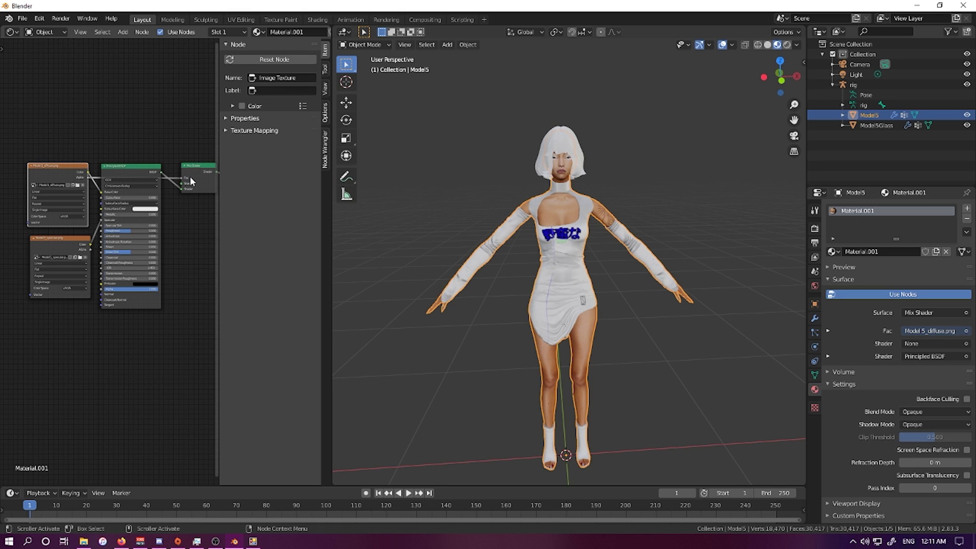
Add a Transparent BSDF node and place it above the Principled BSDF node.
scroll(190, 176, "up", 1)
middle_click_drag(186, 160, 149, 161)
scroll(153, 155, "down", 2)
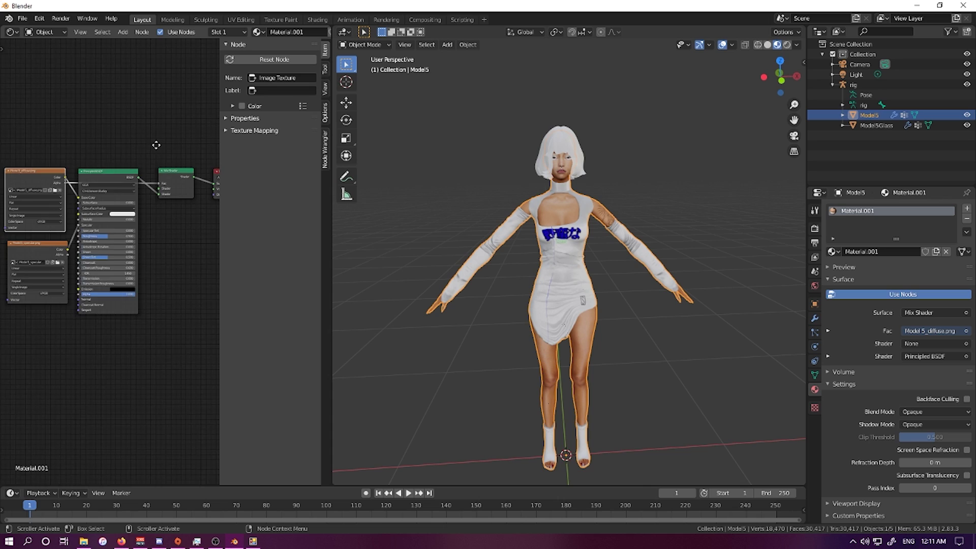
left_click(121, 32)
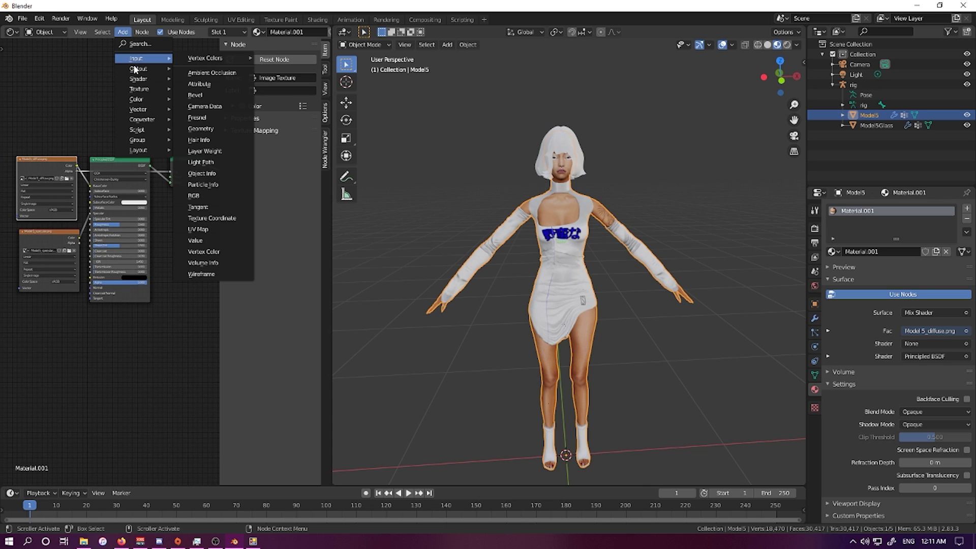
mouse_move(137, 82)
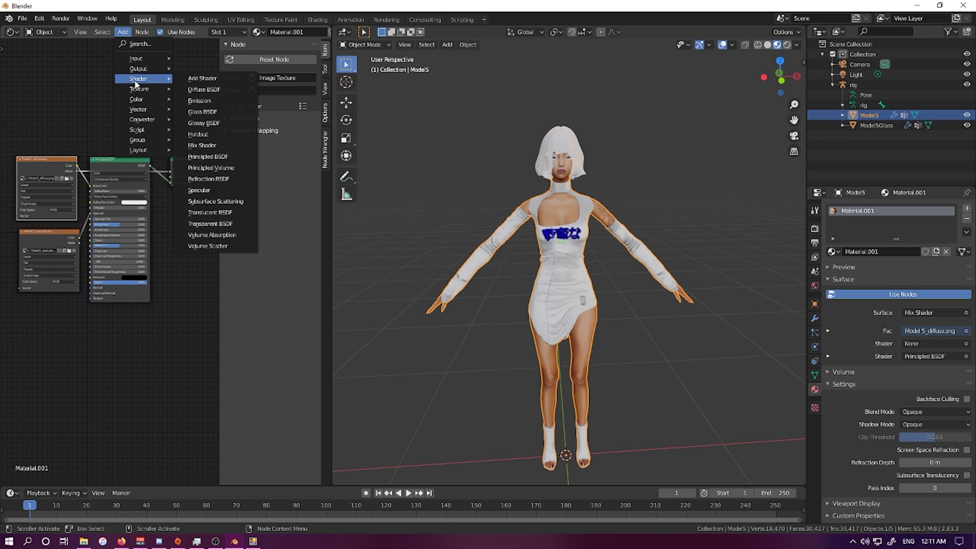
left_click(219, 223)
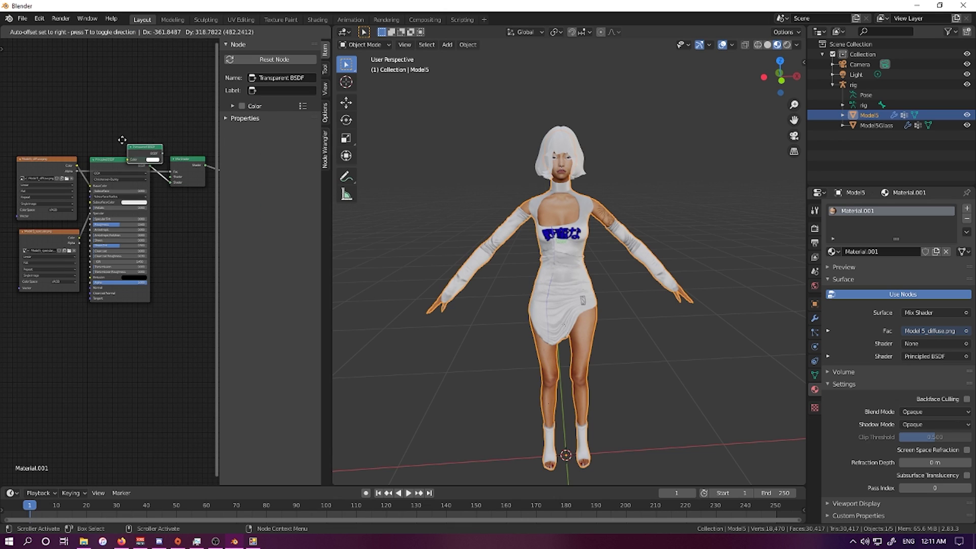
left_click(119, 119)
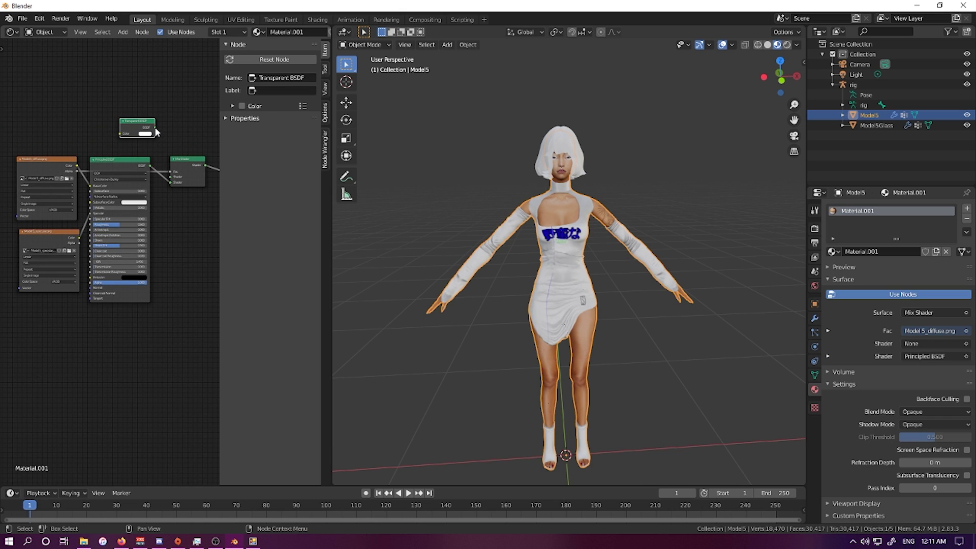
Link the Transparent BSDF's output to the Mix Shader's first Shader input.
left_click_drag(156, 132, 159, 137)
left_click_drag(162, 176, 171, 183)
key("Home")
scroll(118, 148, "down", 1)
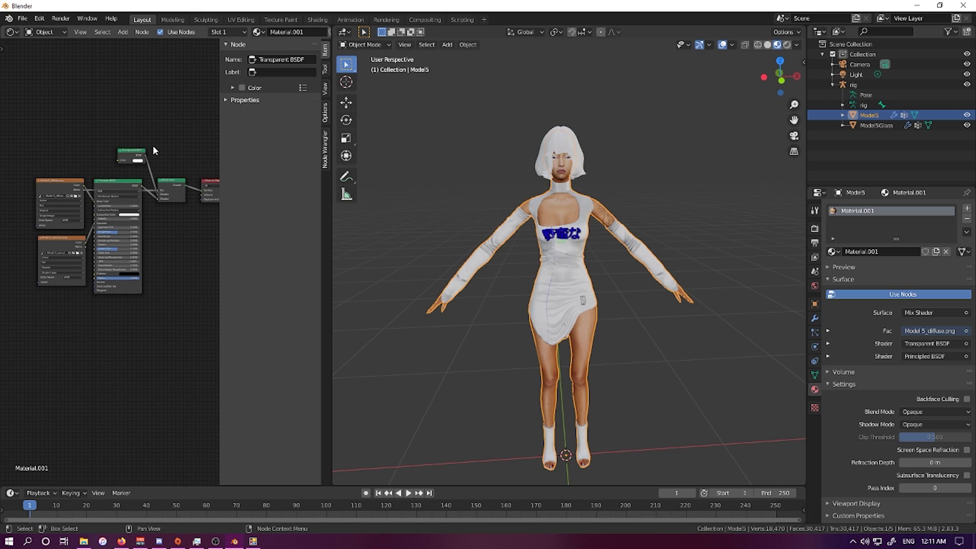
Select the Model5Glass mesh and create a new material for it.
middle_click_drag(152, 145, 142, 123)
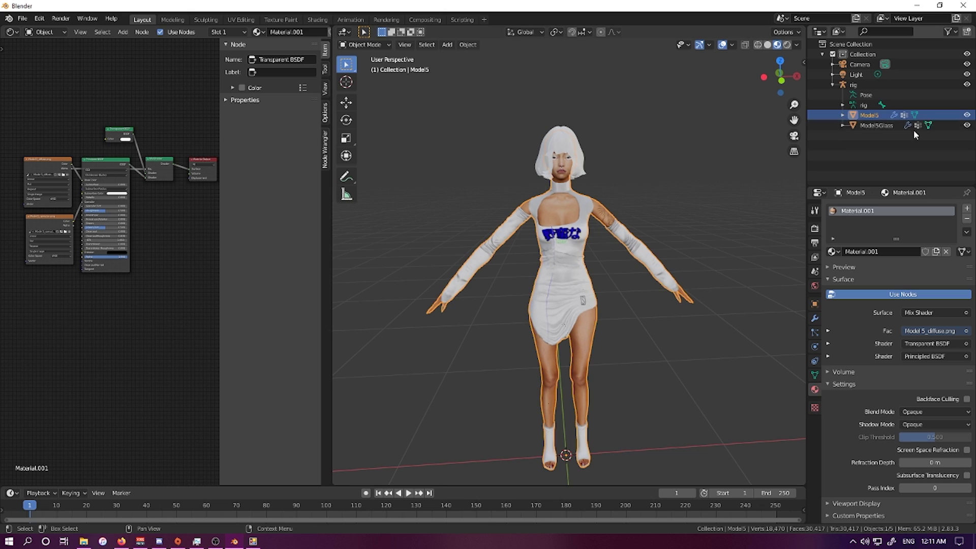
left_click(864, 127)
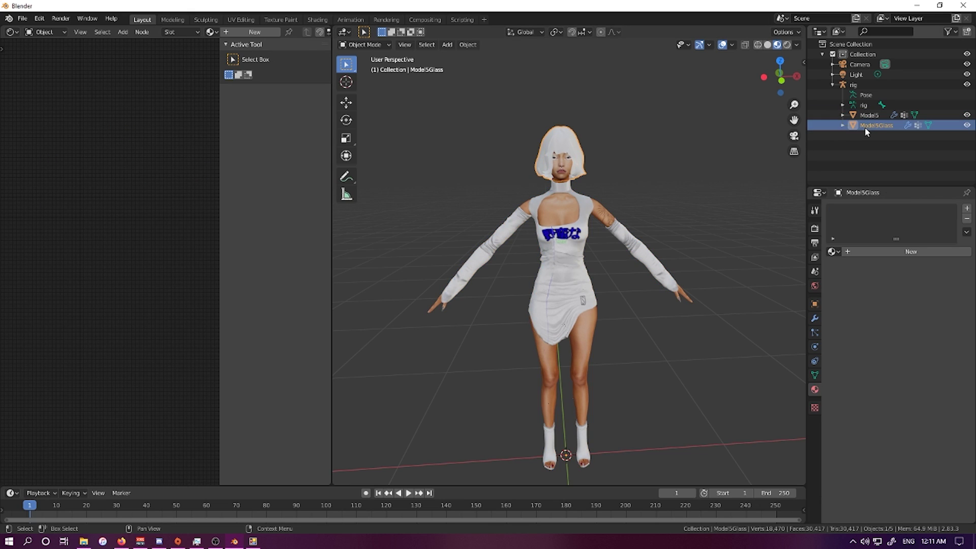
left_click(903, 252)
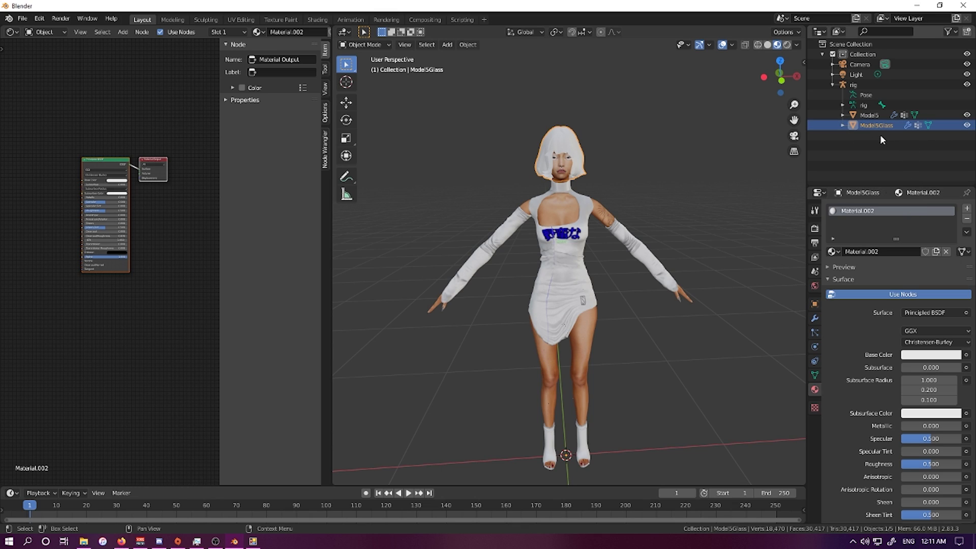
left_click(815, 389)
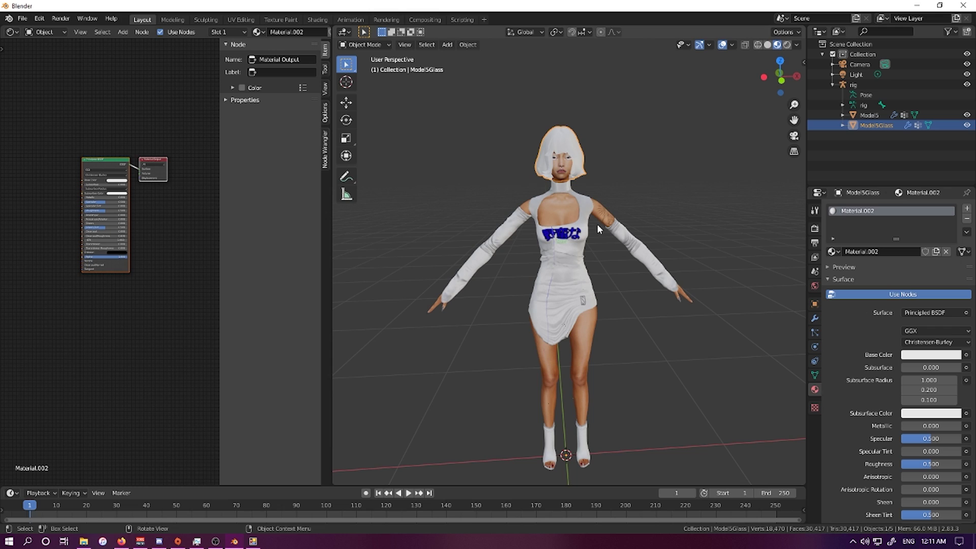
Add two Image Texture nodes to the Model5Glass material, stacked one above the other beside the Principled BSDF.
scroll(114, 121, "up", 3)
scroll(172, 166, "down", 2)
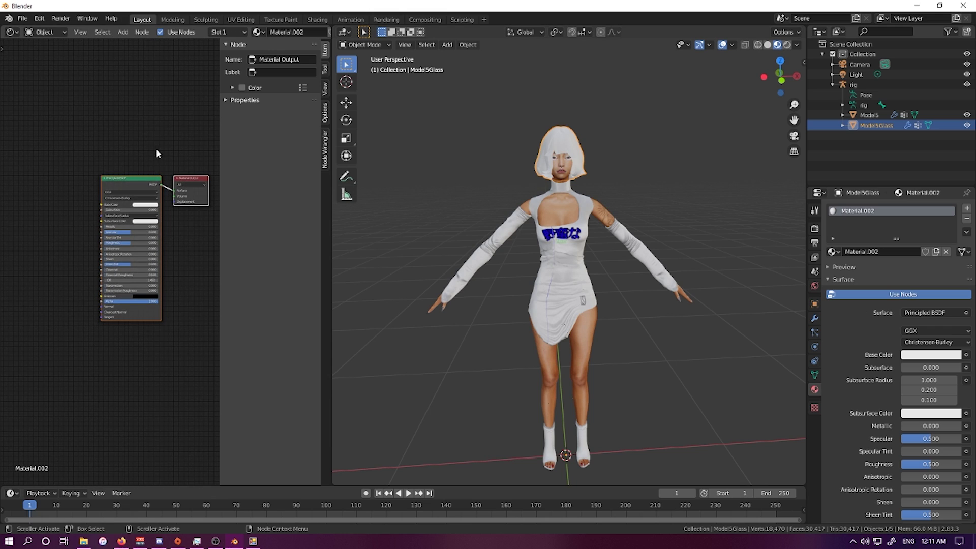
left_click(125, 32)
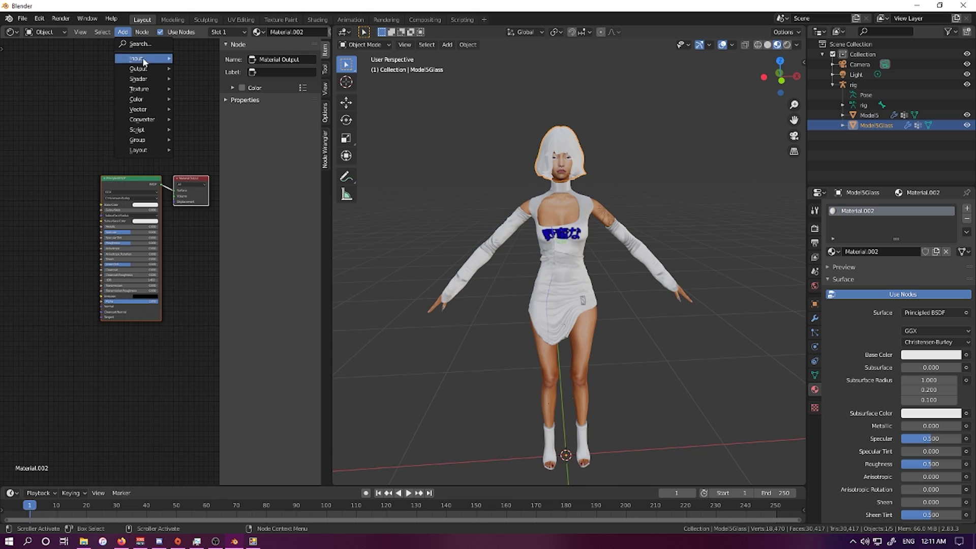
mouse_move(146, 89)
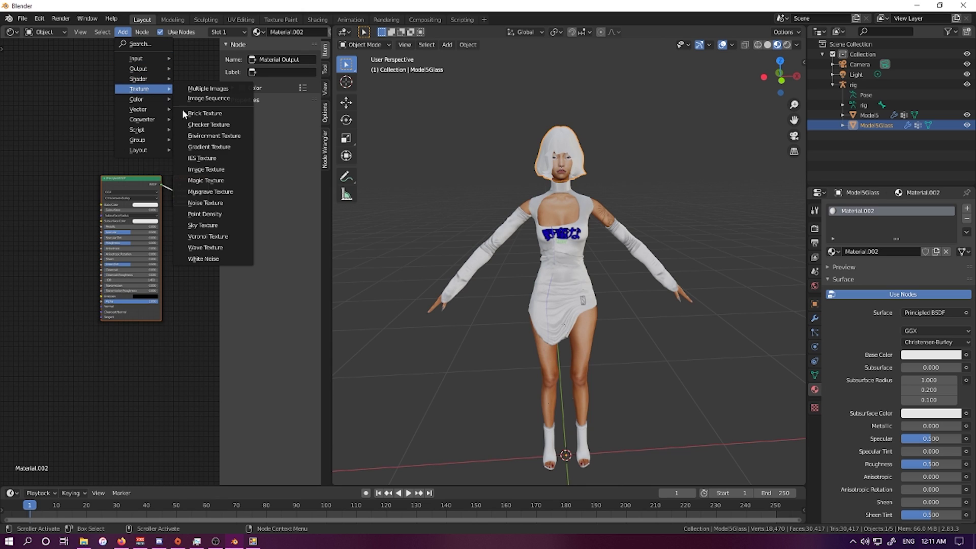
left_click(205, 169)
left_click(29, 177)
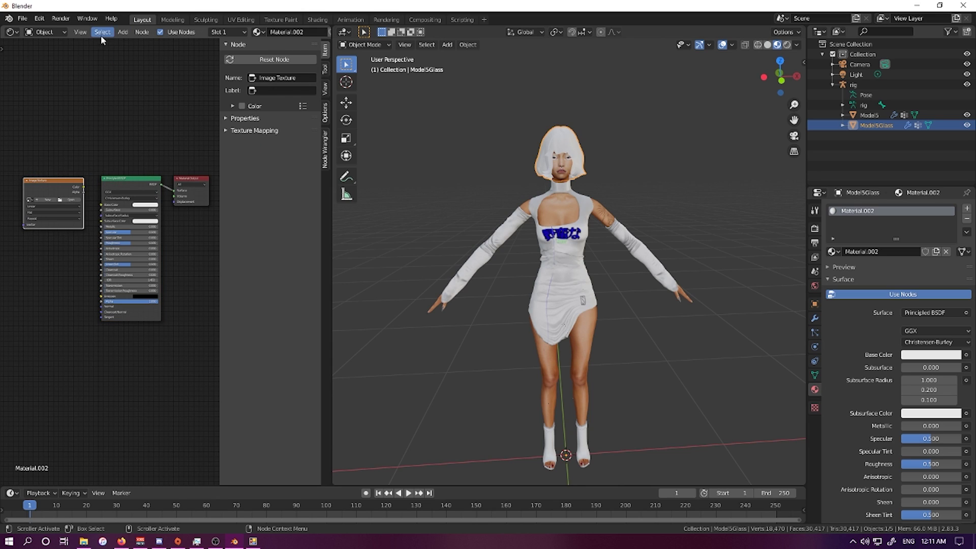
left_click(122, 32)
mouse_move(146, 89)
left_click(206, 179)
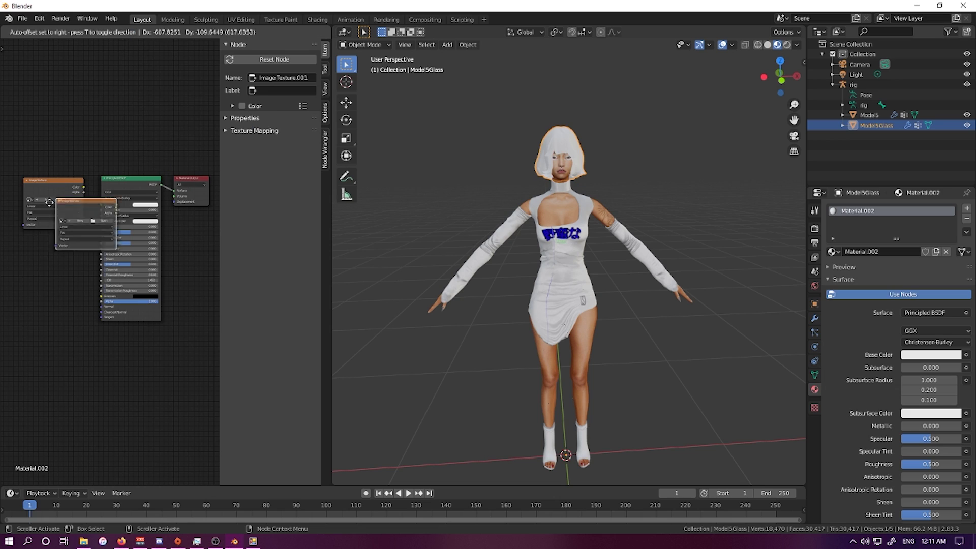
left_click(19, 242)
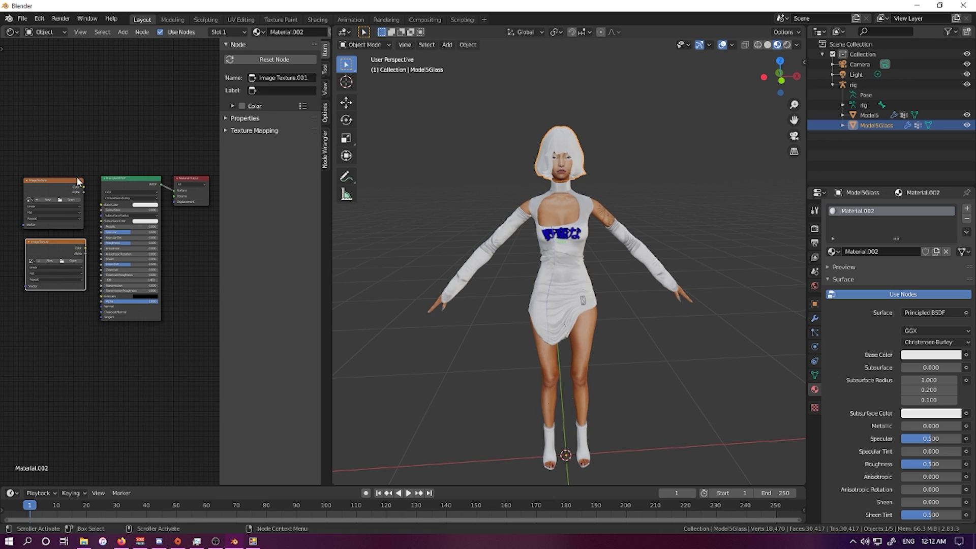
Link the upper image texture's Color to Base Color and the lower one's Color to Specular on the Principled BSDF.
left_click_drag(83, 186, 101, 205)
left_click_drag(85, 249, 101, 232)
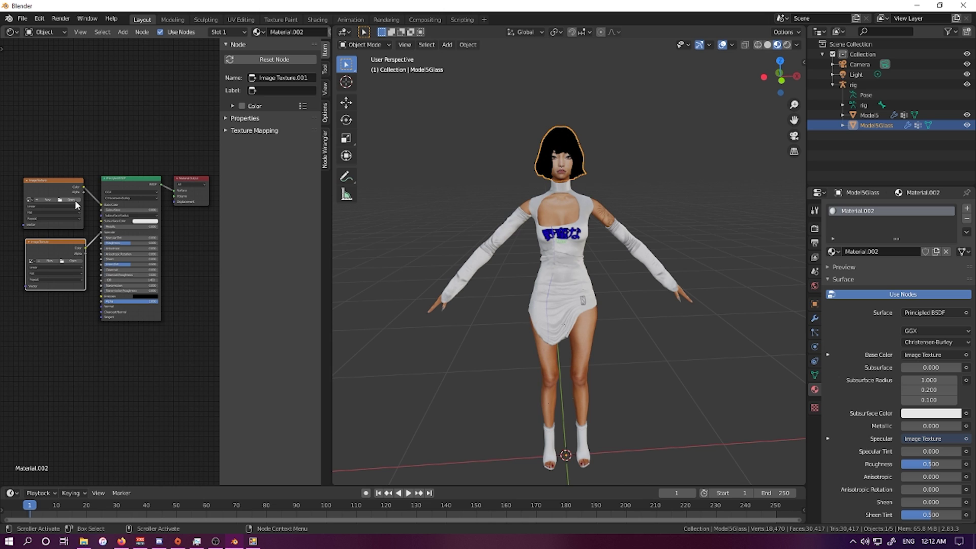
scroll(512, 152, "up", 2)
middle_click_drag(512, 152, 505, 122)
scroll(527, 117, "down", 3)
scroll(552, 108, "up", 3)
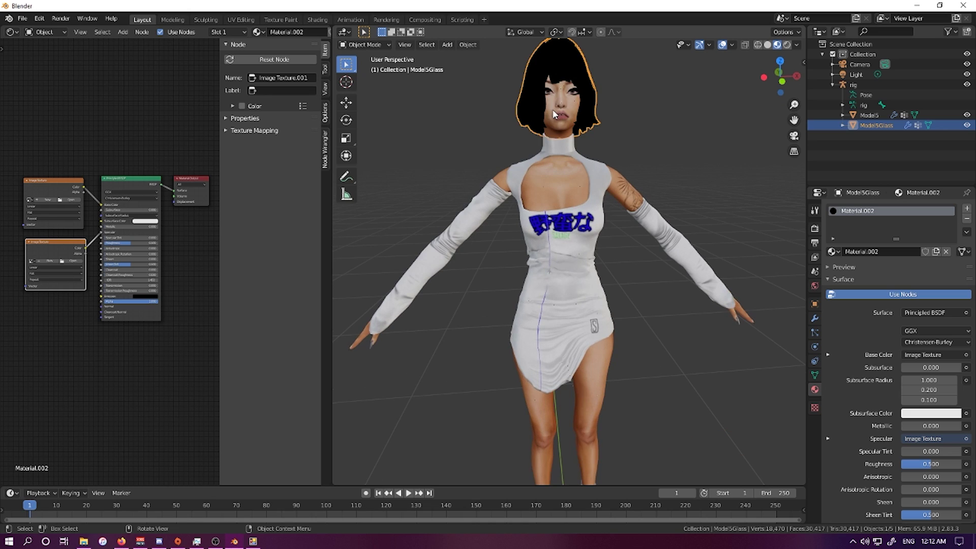
middle_click_drag(412, 146, 458, 146)
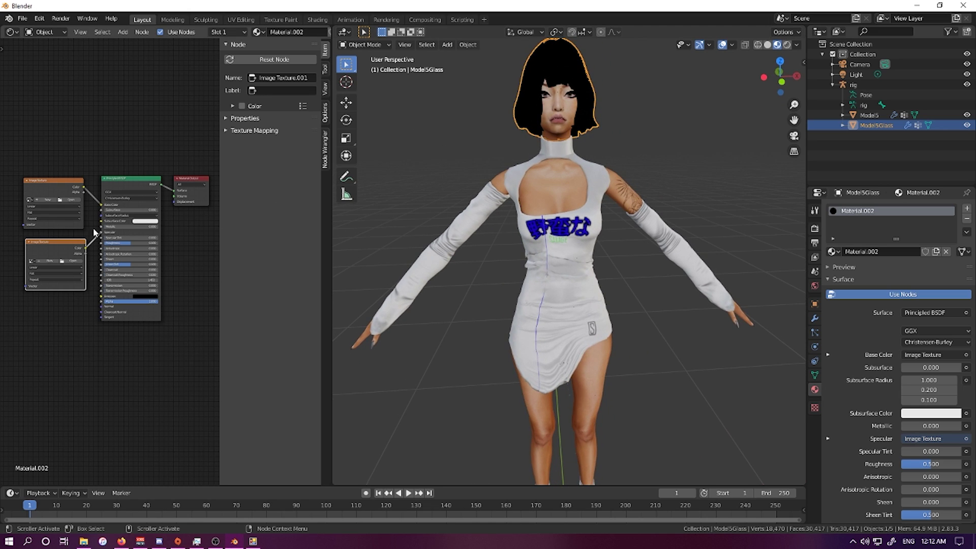
Load Model 5Glass_diffuse.png from the Downloads folder into the upper Image Texture node.
left_click(74, 200)
left_click(277, 243)
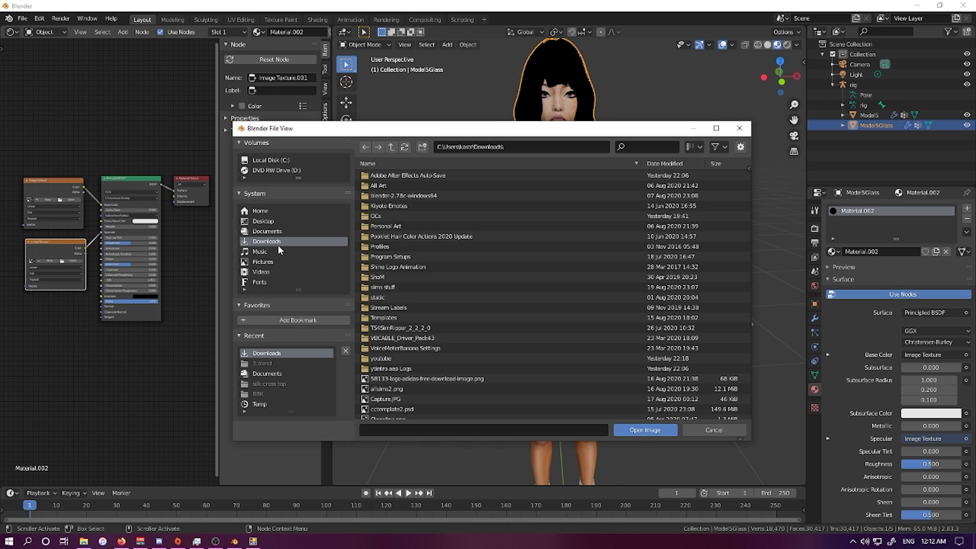
scroll(416, 307, "down", 5)
scroll(417, 316, "down", 2)
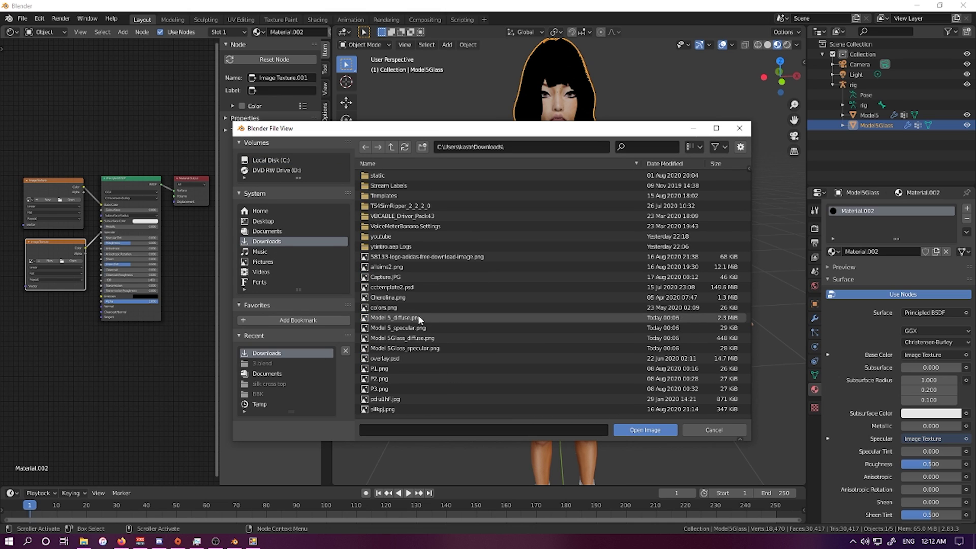
left_click(402, 338)
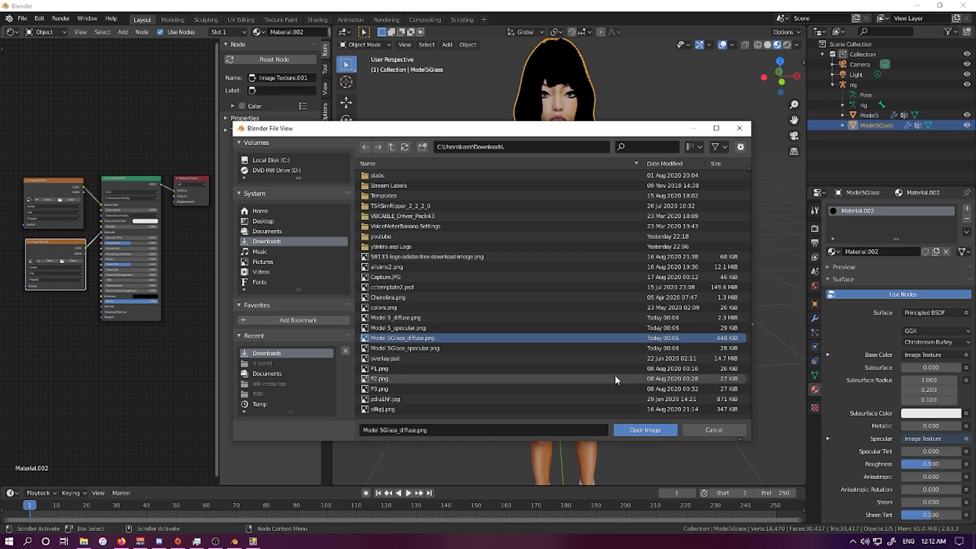
left_click(644, 432)
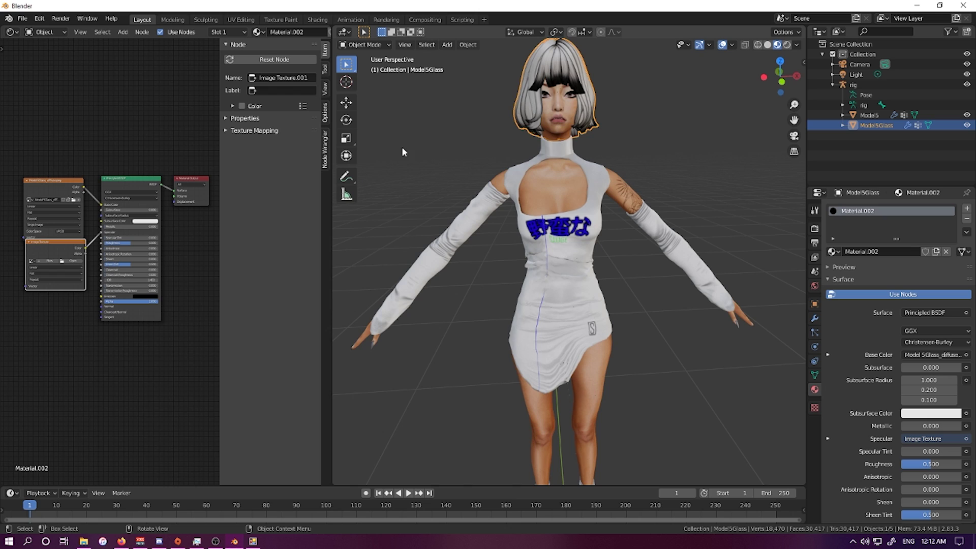
Load Model 5Glass_specular.png from the Downloads folder into the lower Image Texture node.
middle_click_drag(402, 146, 499, 96)
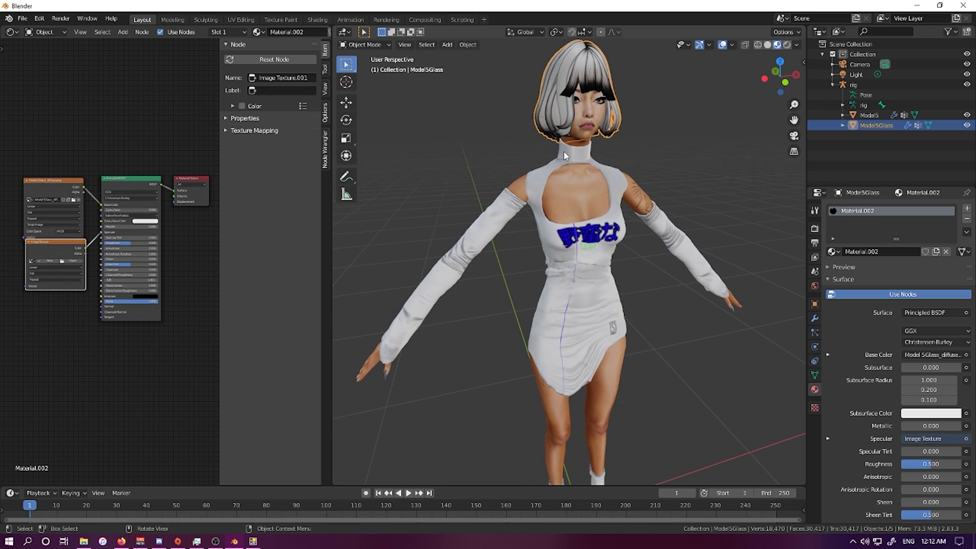
left_click(77, 261)
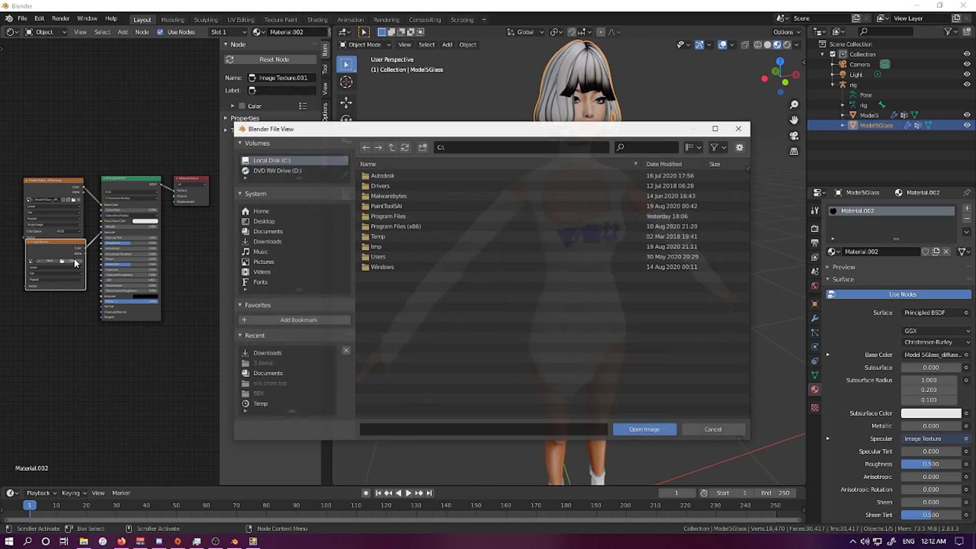
left_click(272, 242)
scroll(423, 316, "down", 4)
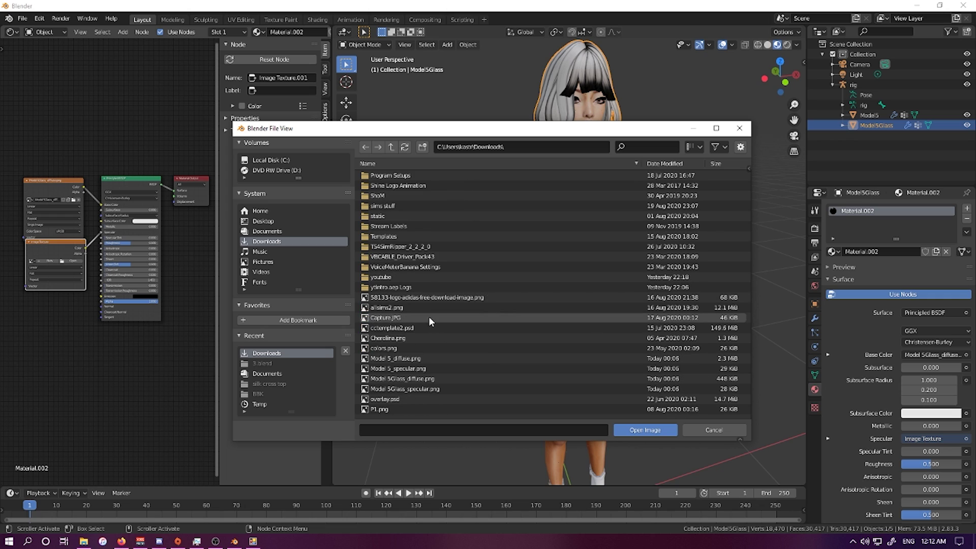
left_click(396, 389)
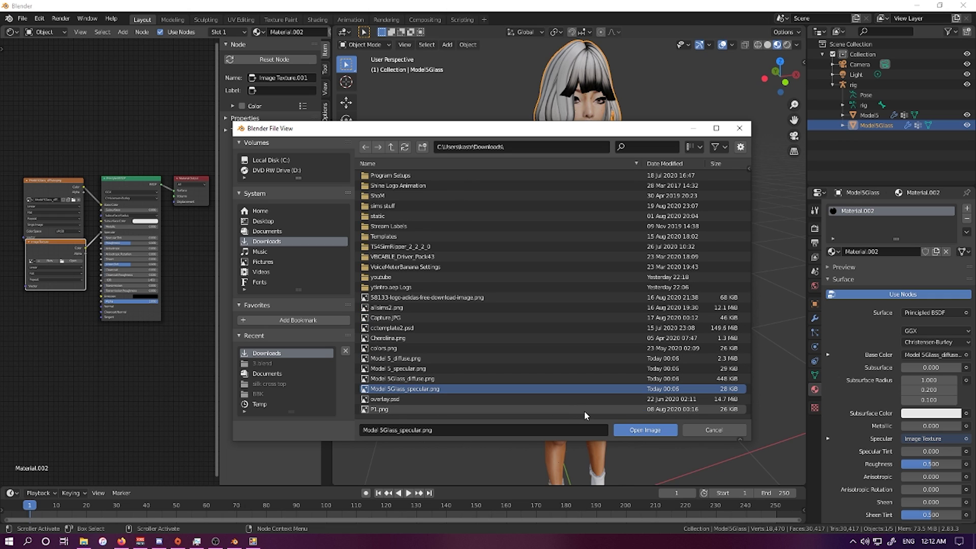
left_click(630, 432)
Add a Mix Shader to the Model5Glass material and insert it between the Principled BSDF and the Material Output.
middle_click_drag(505, 352, 394, 192)
left_click(123, 32)
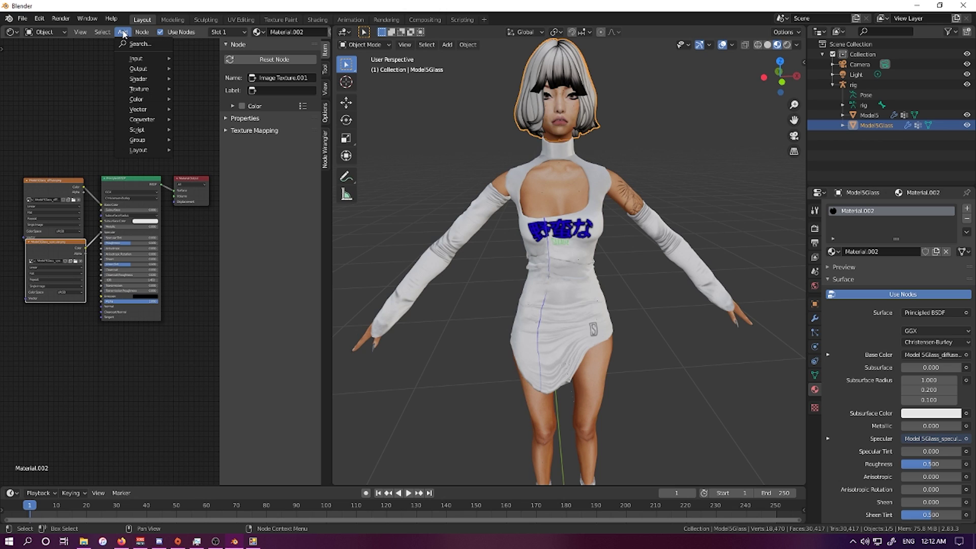
mouse_move(150, 82)
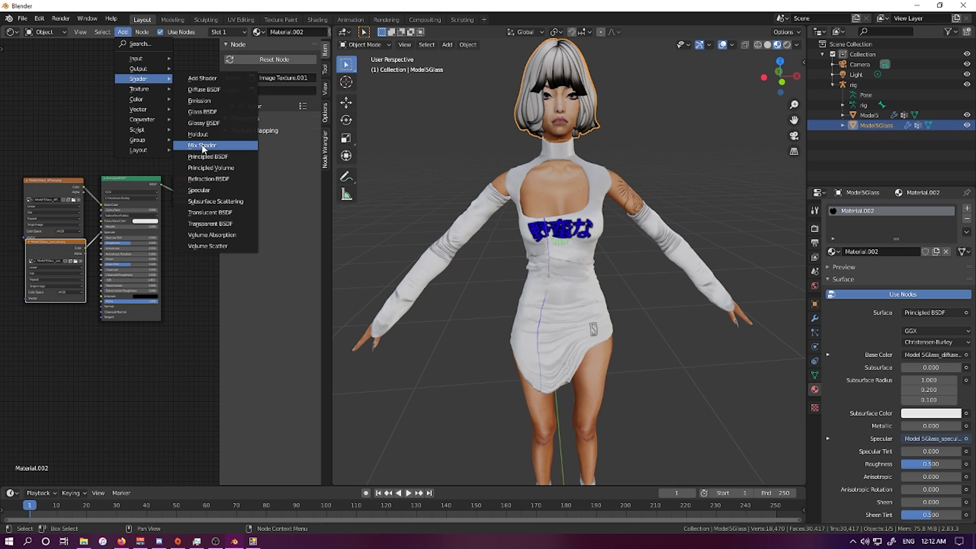
left_click(195, 145)
left_click(181, 173)
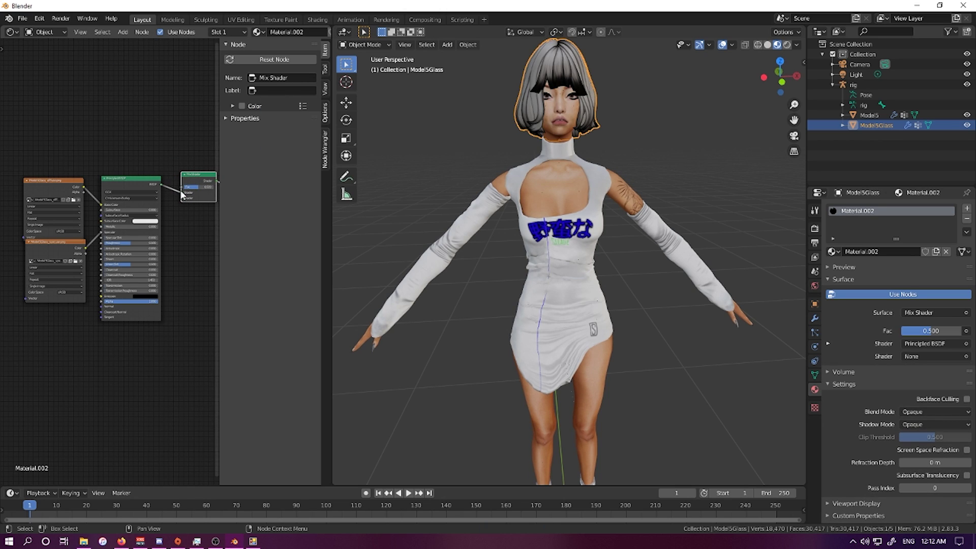
Move the Principled BSDF link to the Mix Shader's second Shader input and link the Model 5Glass diffuse texture's Alpha to Fac.
left_click_drag(181, 192, 181, 198)
left_click_drag(84, 192, 182, 191)
Add a Transparent BSDF above the Principled BSDF and link its output to the Mix Shader's first Shader input.
left_click(122, 32)
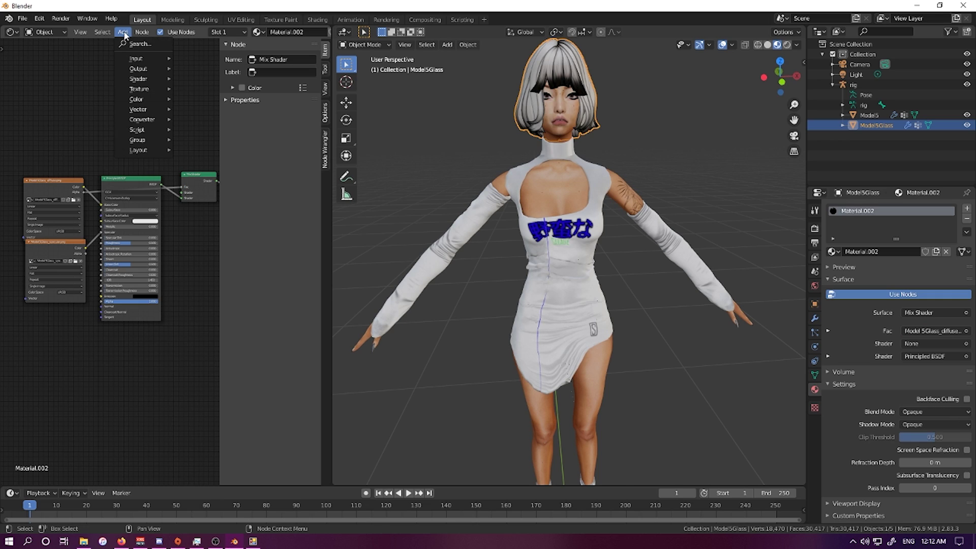
mouse_move(143, 90)
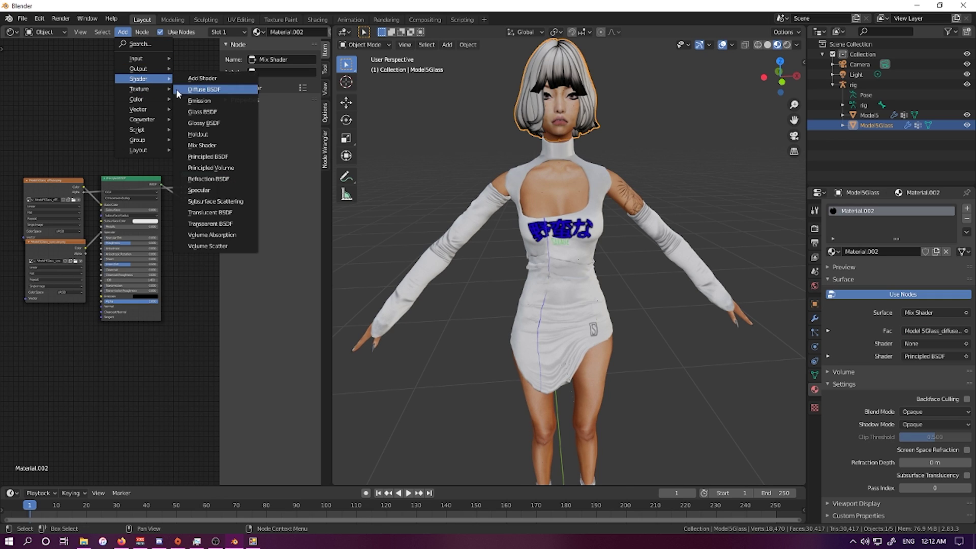
left_click(214, 230)
left_click(161, 146)
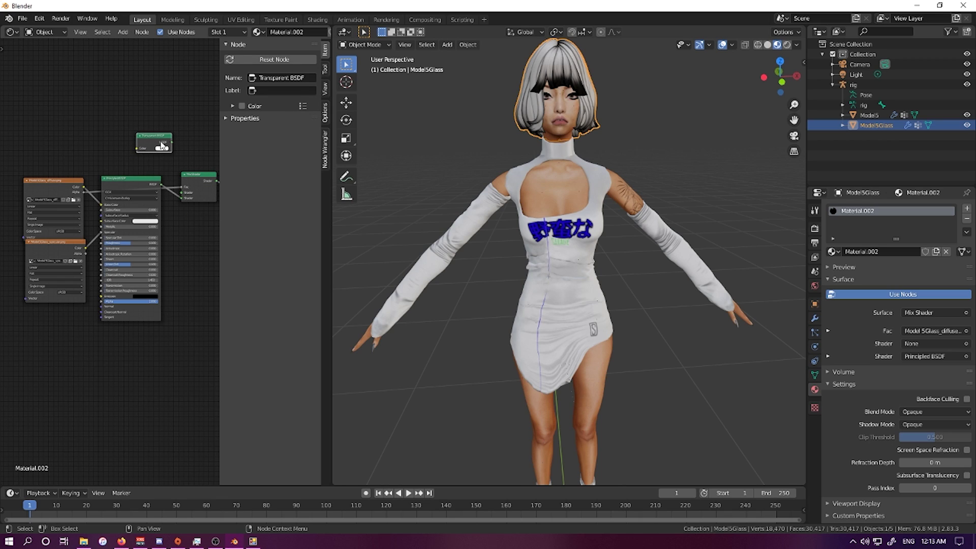
left_click_drag(170, 144, 181, 192)
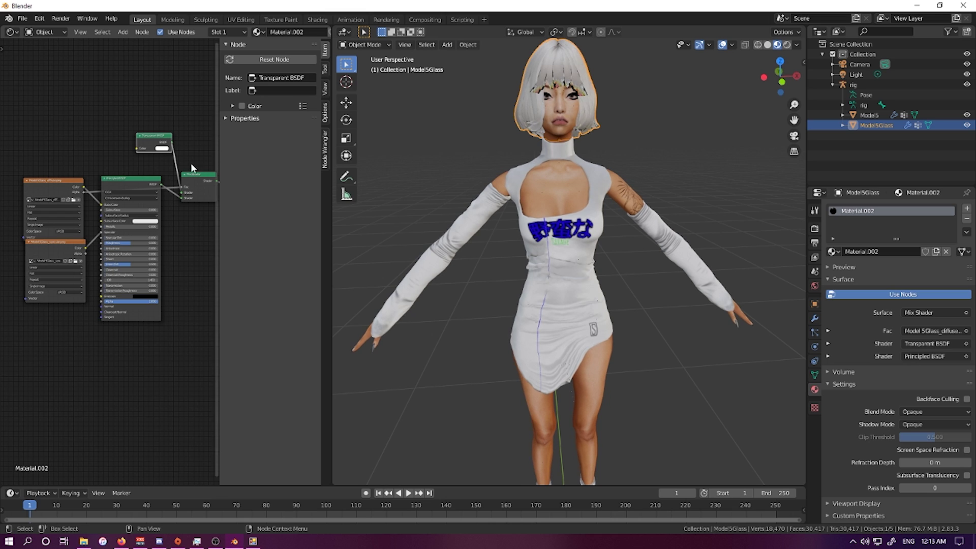
Set the Model5Glass material's Blend Mode to Alpha Hashed.
middle_click_drag(446, 152, 386, 162)
scroll(409, 161, "up", 2)
scroll(386, 162, "down", 2)
middle_click_drag(228, 160, 203, 152)
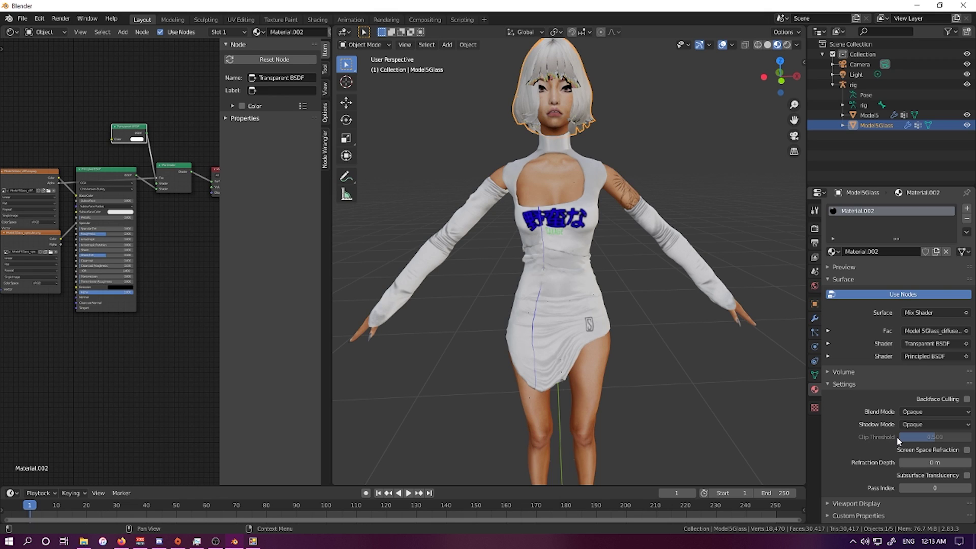
left_click(909, 412)
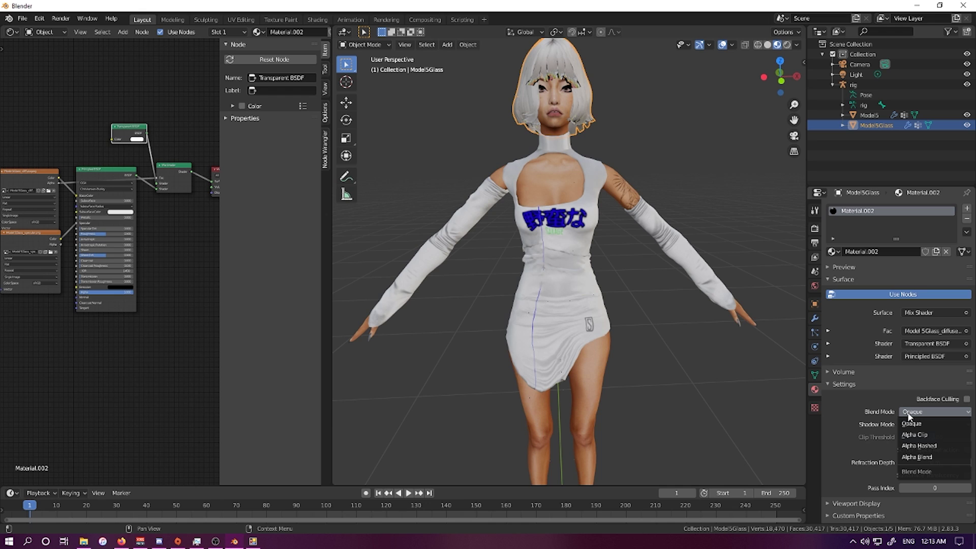
left_click(919, 445)
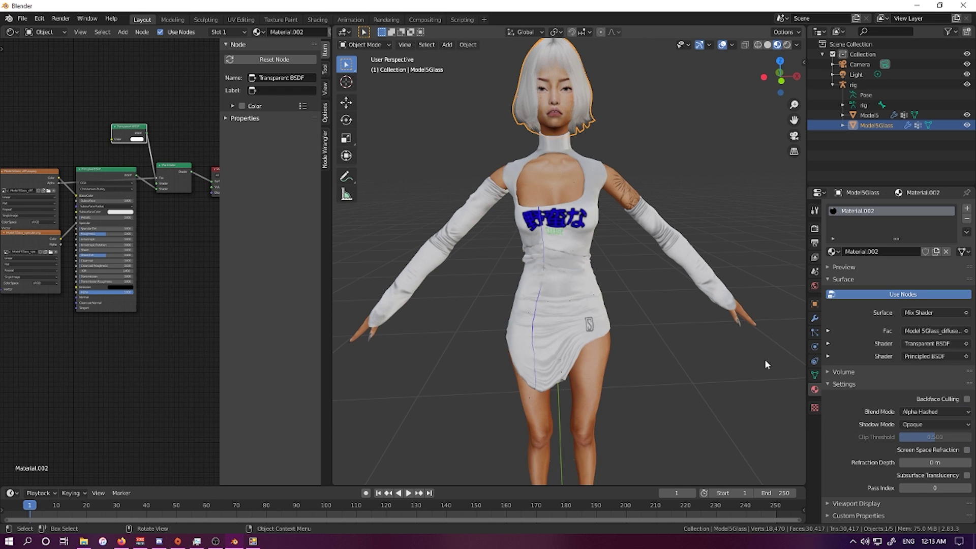
Examine the character's hair and face up close and from several angles to check the transparency.
scroll(785, 118, "down", 2)
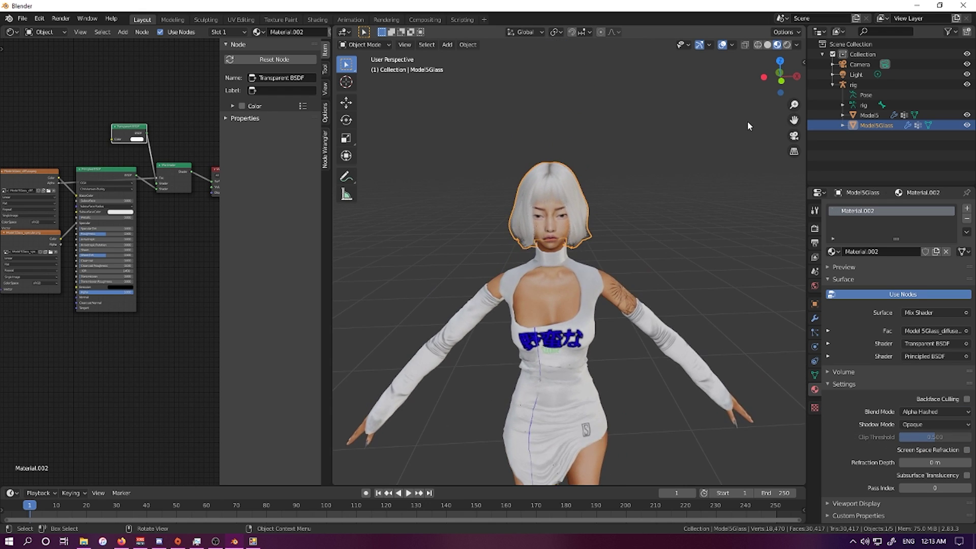
scroll(746, 120, "up", 6)
mouse_move(696, 124)
middle_mouse_down()
mouse_move(717, 112)
mouse_move(652, 111)
mouse_move(732, 110)
mouse_move(686, 111)
middle_mouse_up()
scroll(699, 118, "down", 5)
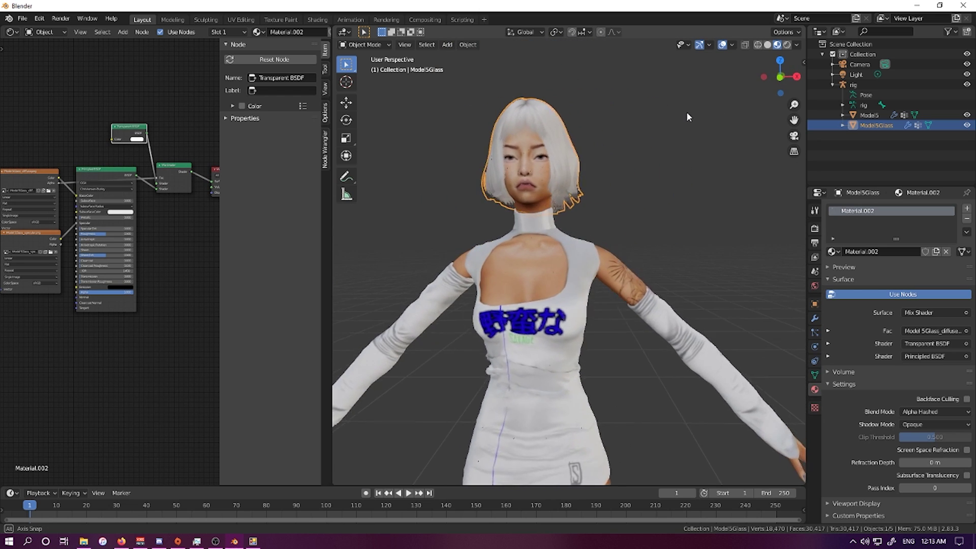
scroll(687, 113, "up", 3)
scroll(687, 113, "down", 3)
left_click_drag(793, 119, 795, 147)
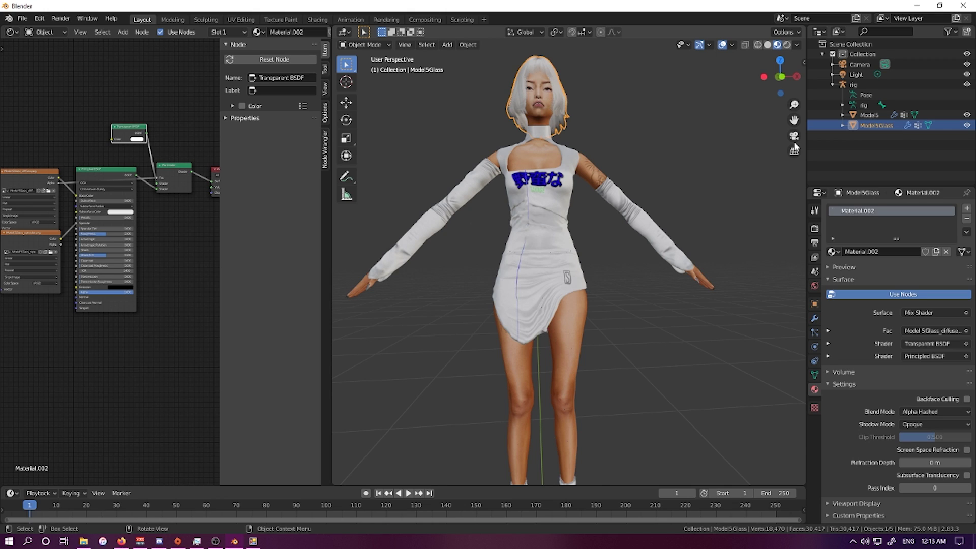
middle_click_drag(795, 147, 859, 99)
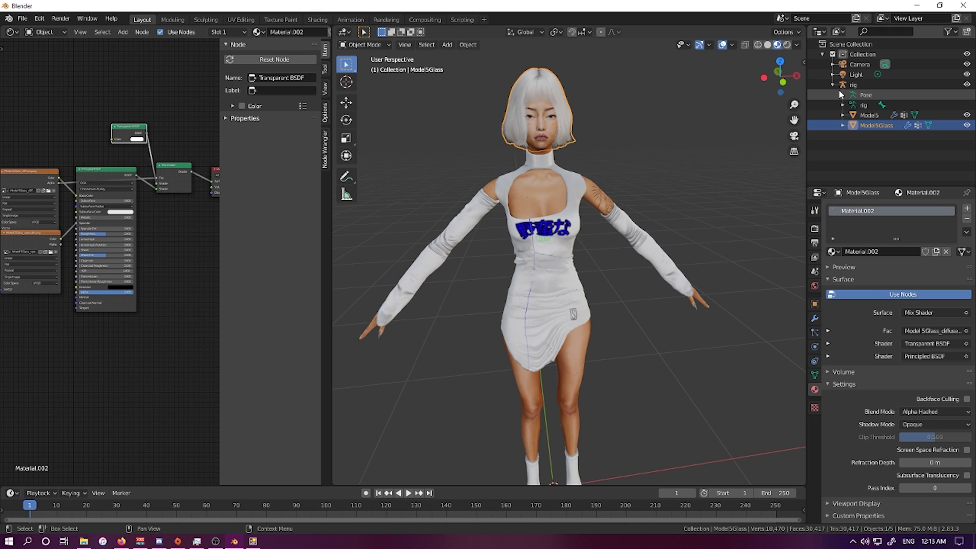
Put the rig into Pose Mode and change the Shader Editor area to the Nonlinear Animation editor.
left_click(859, 95)
mouse_move(666, 117)
middle_mouse_down()
mouse_move(627, 109)
mouse_move(655, 102)
middle_mouse_up()
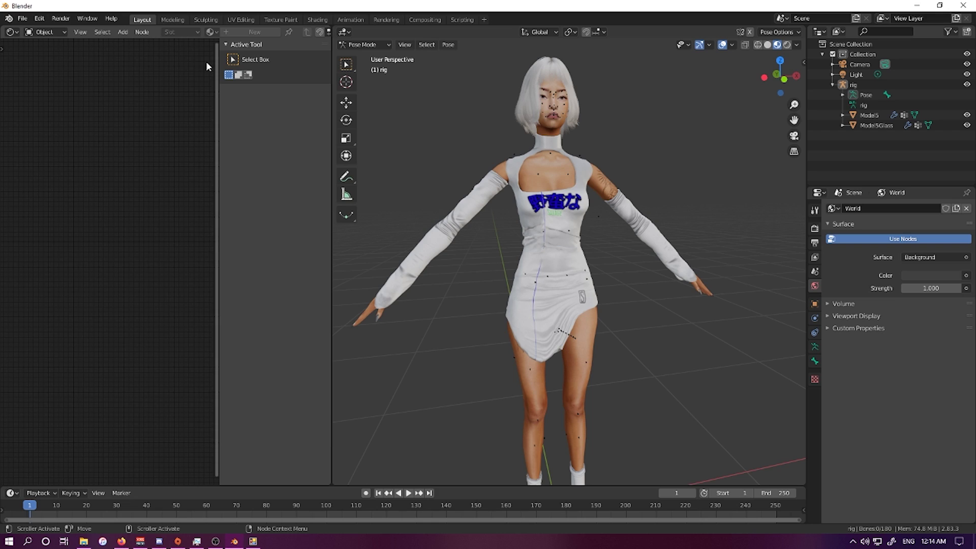
left_click(10, 33)
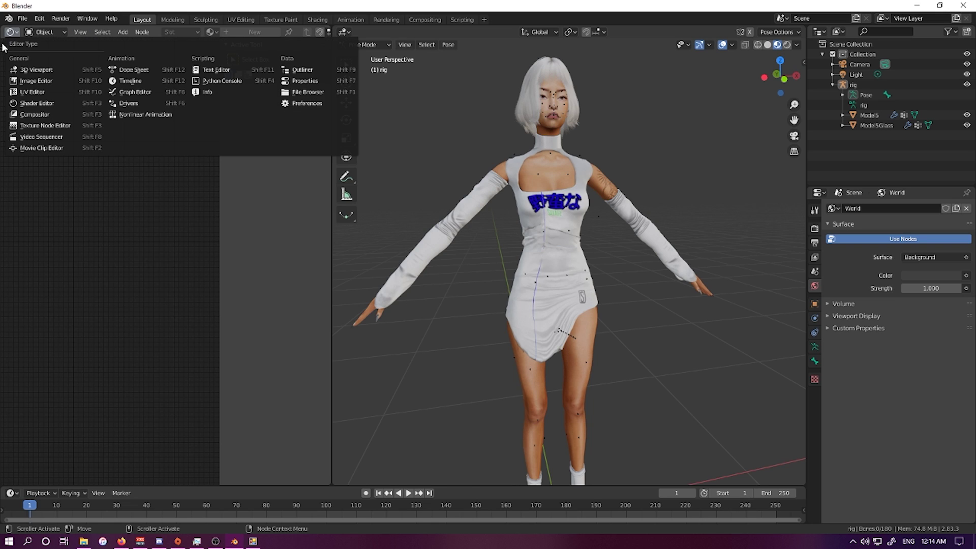
left_click(118, 114)
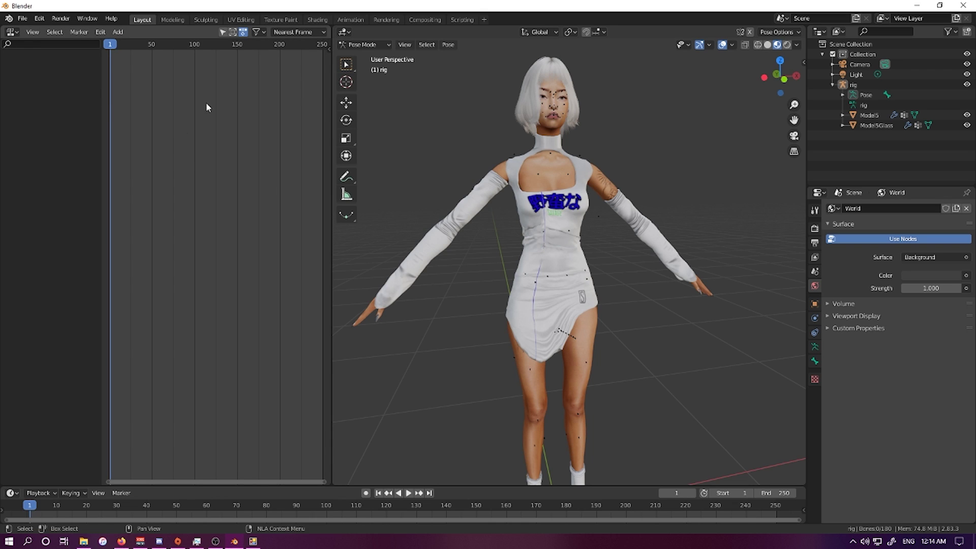
Insert a LocRotScale keyframe at frame 1 on the b__Neck_slot bone just below the character's neck.
middle_click_drag(677, 120, 646, 102)
scroll(657, 126, "up", 3)
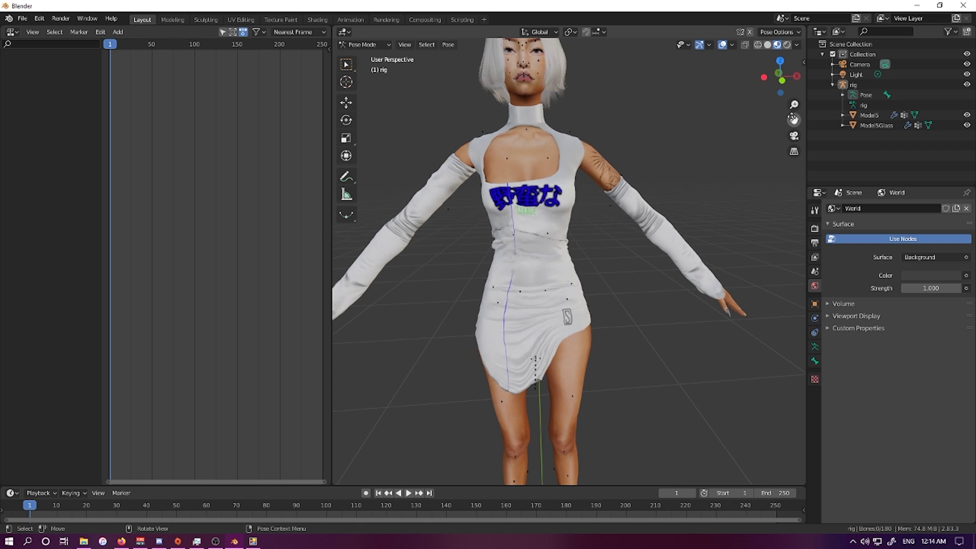
left_click_drag(793, 119, 813, 183)
scroll(658, 127, "up", 2)
mouse_move(673, 124)
middle_mouse_down()
mouse_move(666, 88)
mouse_move(716, 114)
mouse_move(667, 122)
middle_mouse_up()
scroll(667, 122, "up", 2)
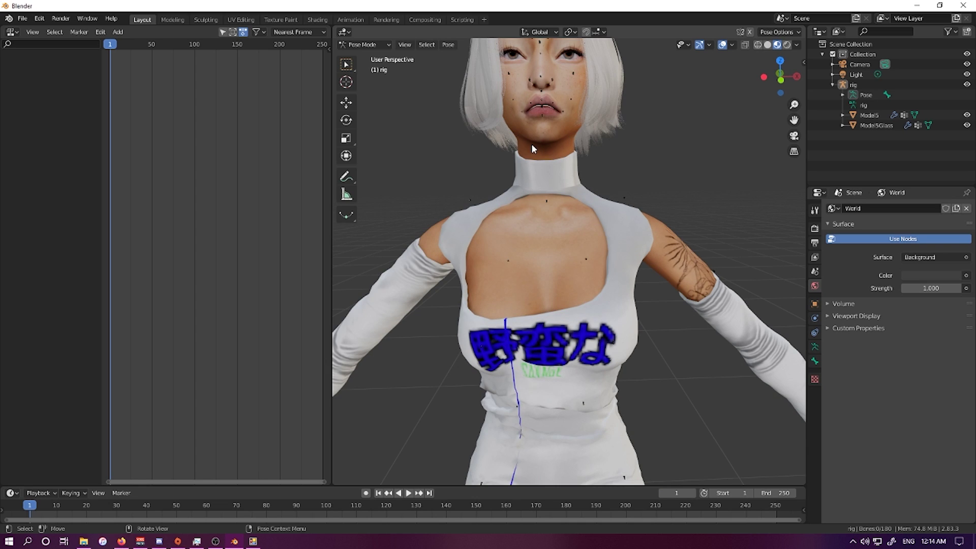
left_click(547, 200)
right_click(547, 200)
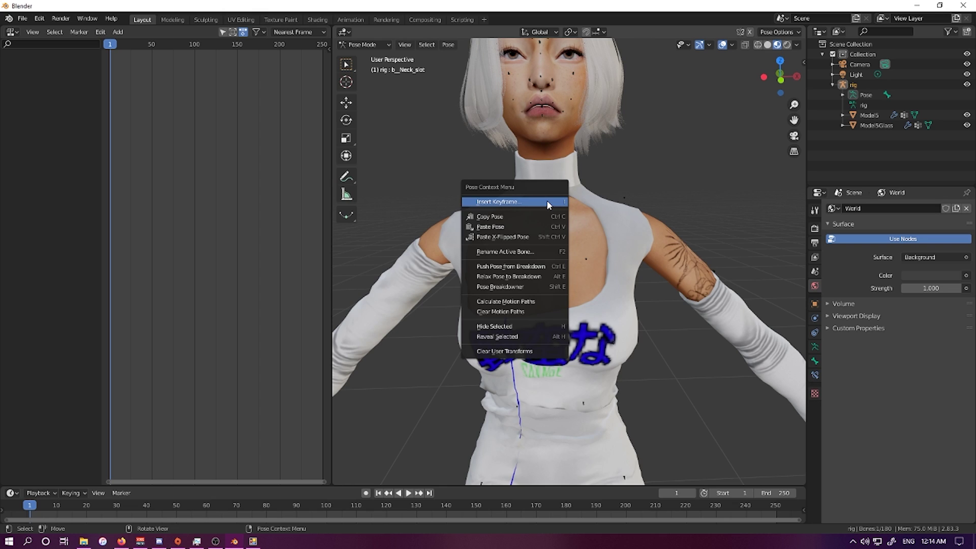
left_click(546, 201)
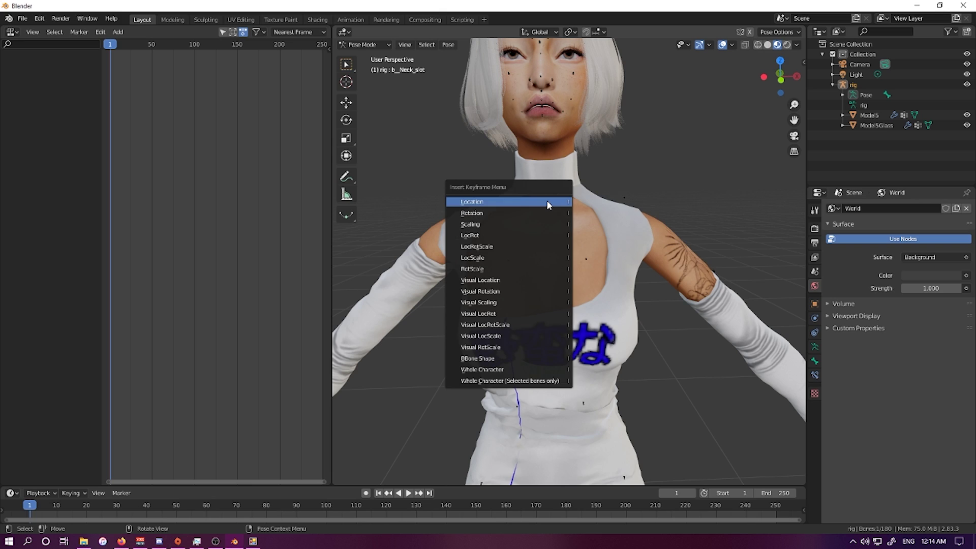
left_click(512, 246)
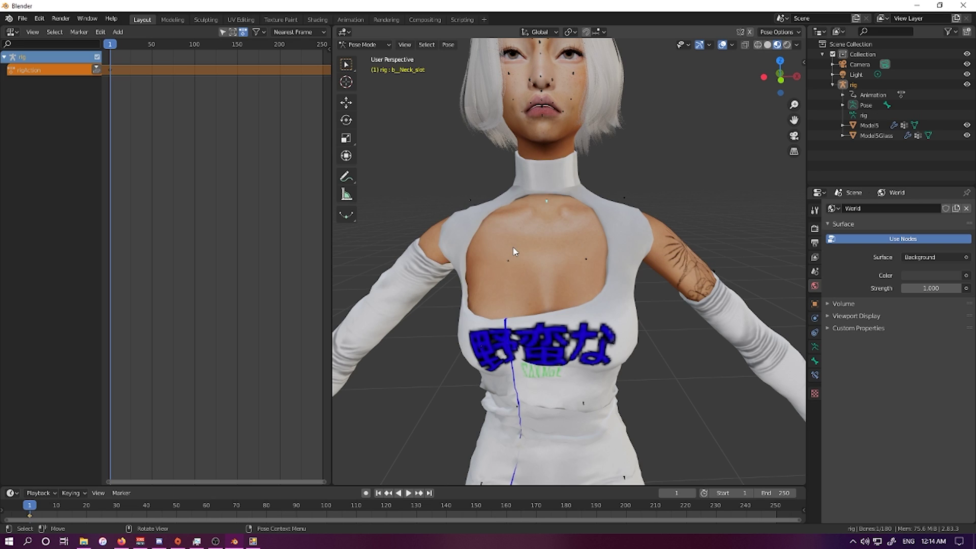
Push the rig's action down into an NLA track and delete its strip, leaving the track empty.
left_click(96, 70)
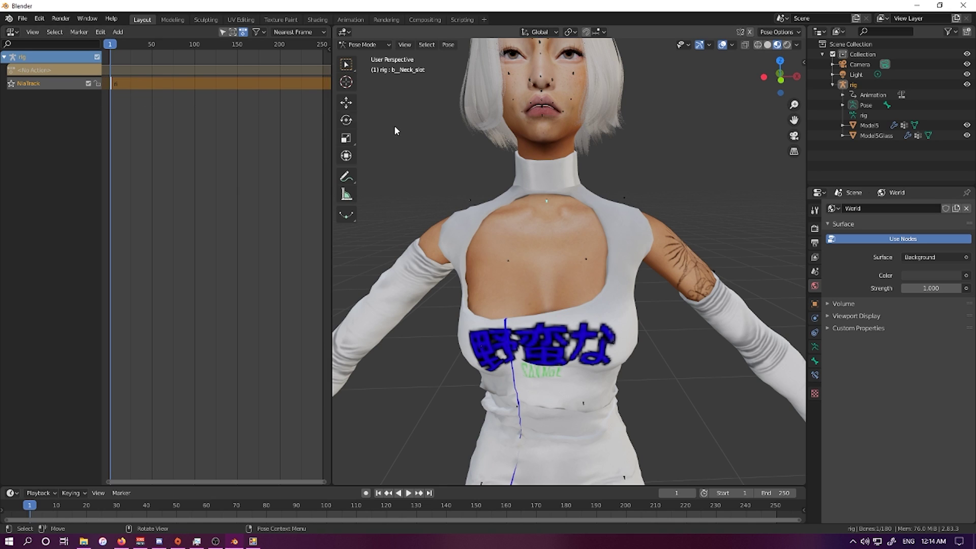
right_click(127, 86)
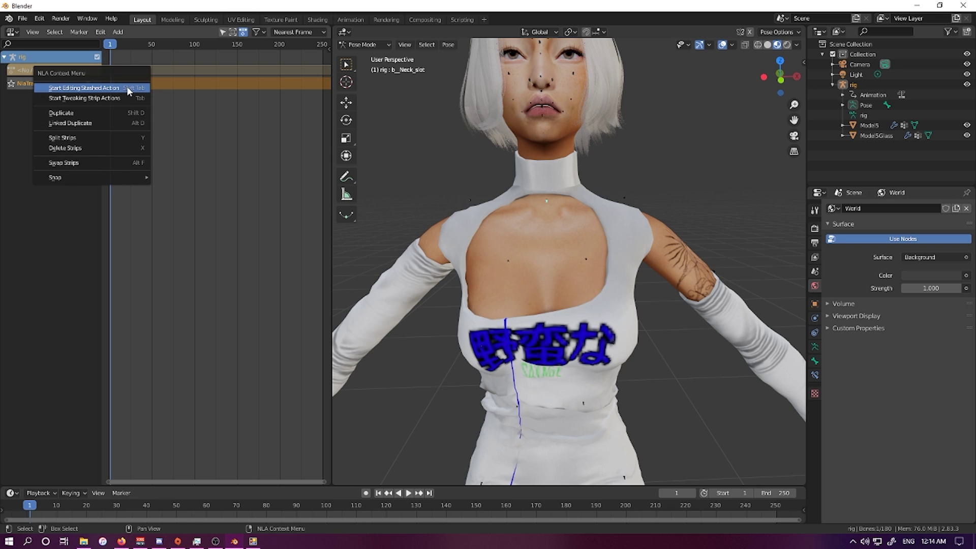
left_click(94, 146)
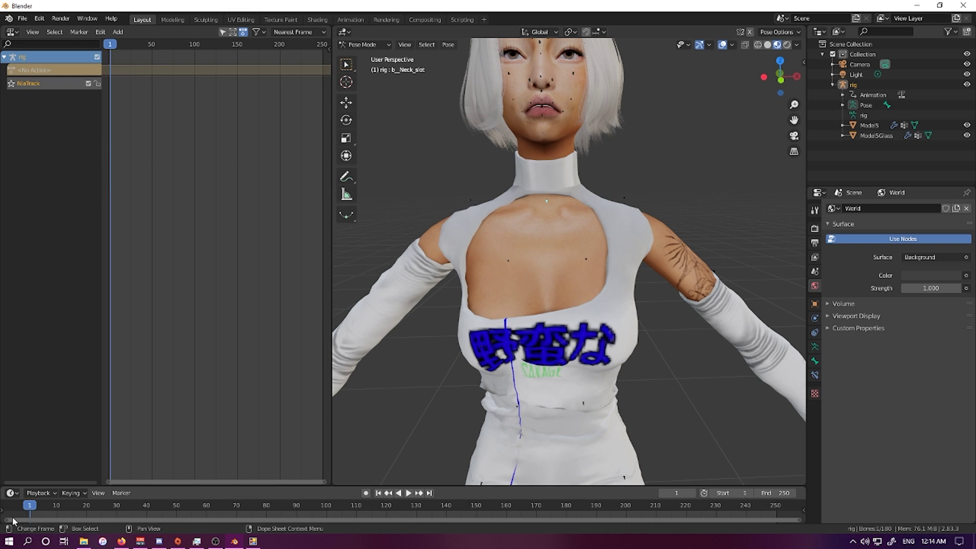
Switch to Sims 4 Studio and open the [Hongzo] Solo pose package from the Mods folder.
left_click(28, 541)
type("sims")
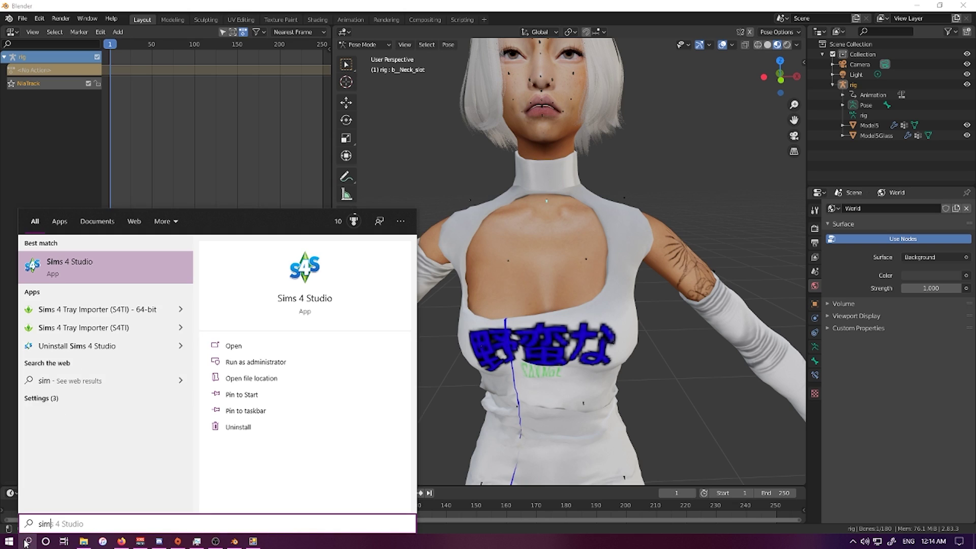
left_click(137, 272)
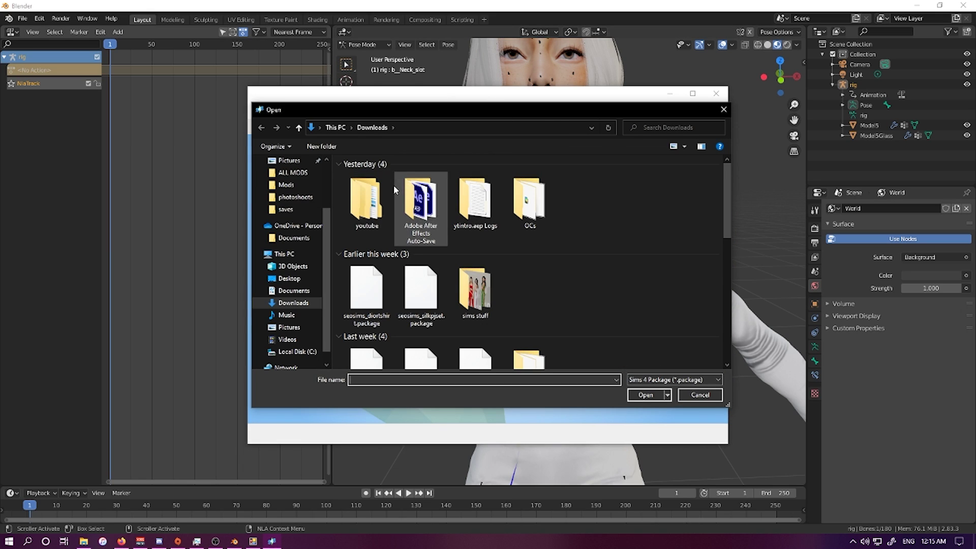
left_click(286, 186)
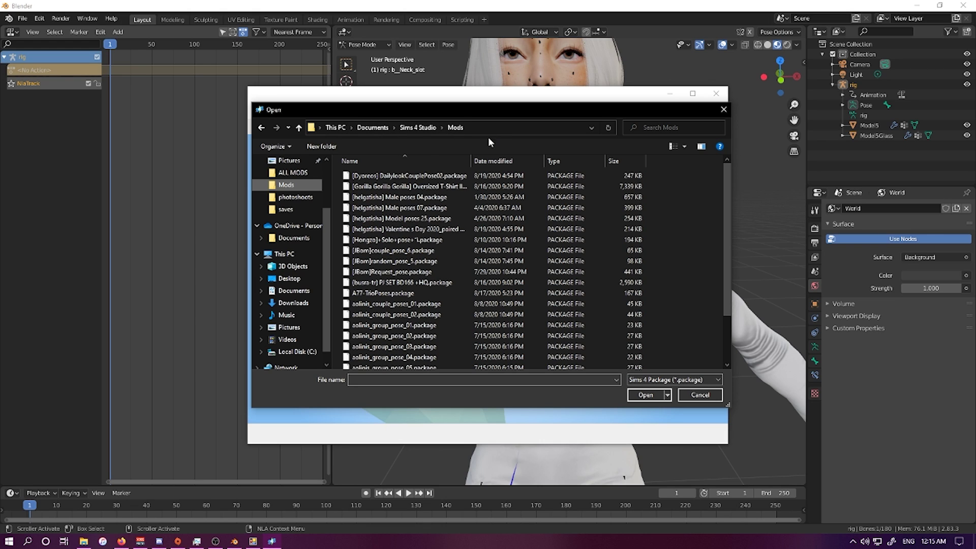
scroll(435, 235, "down", 2)
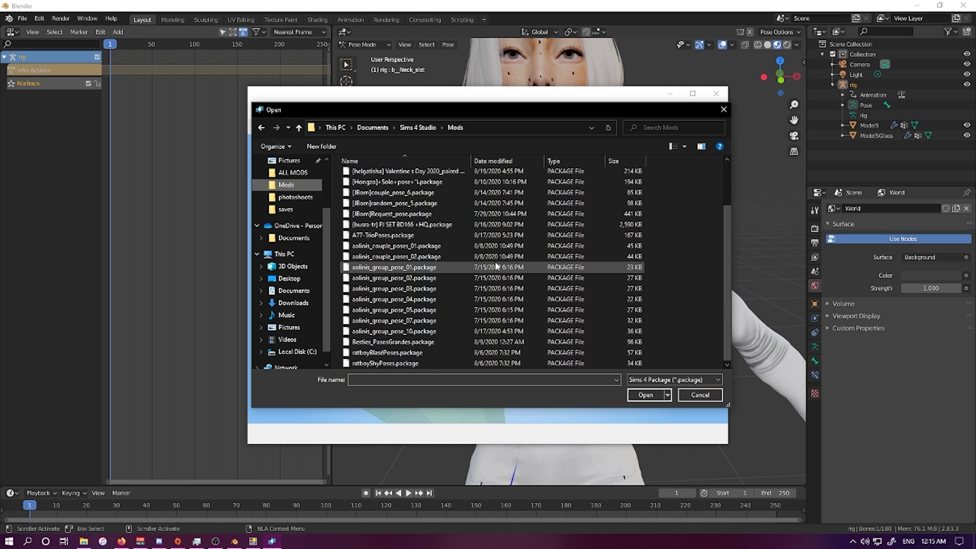
scroll(497, 265, "up", 2)
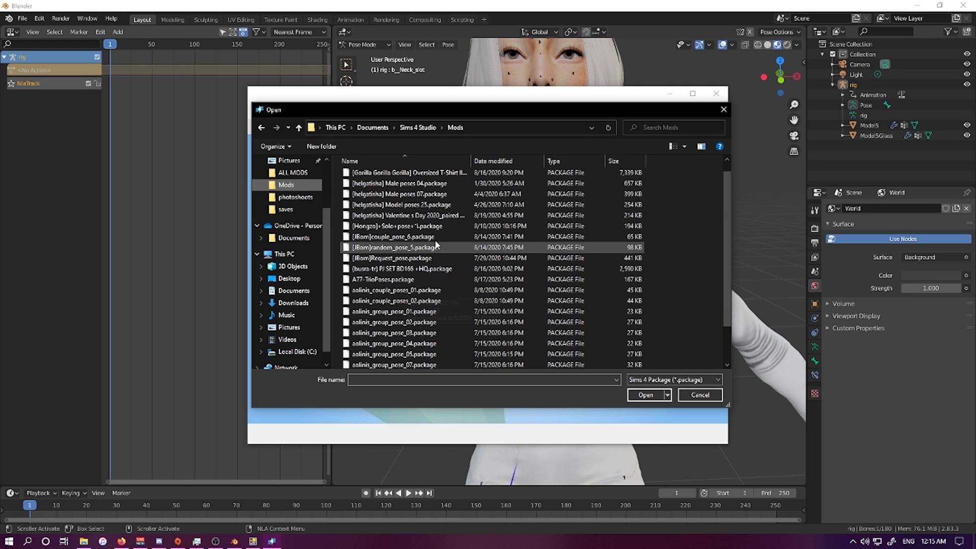
double_click(406, 226)
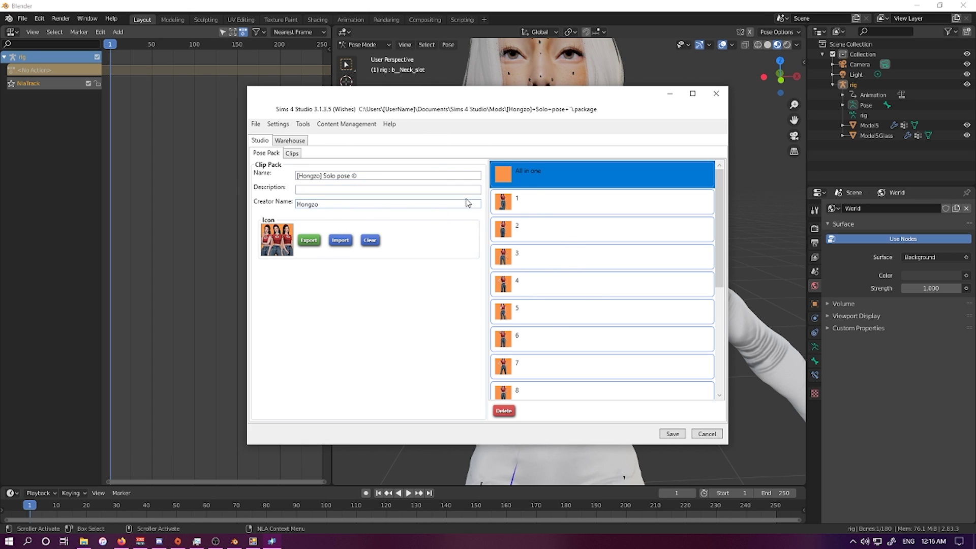
Export pose clip 12 with the Adult Female rig as 11.blend into the Downloads folder.
left_click(291, 154)
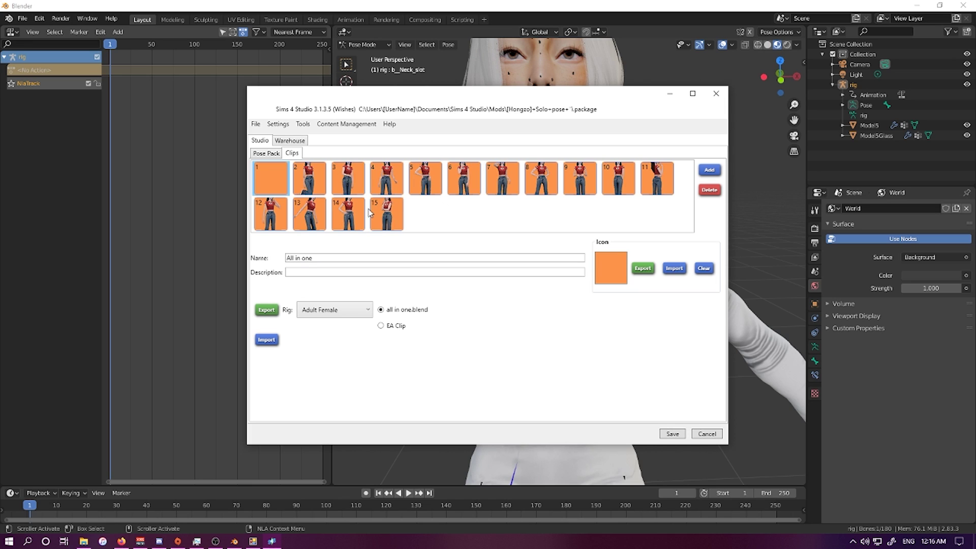
left_click(273, 218)
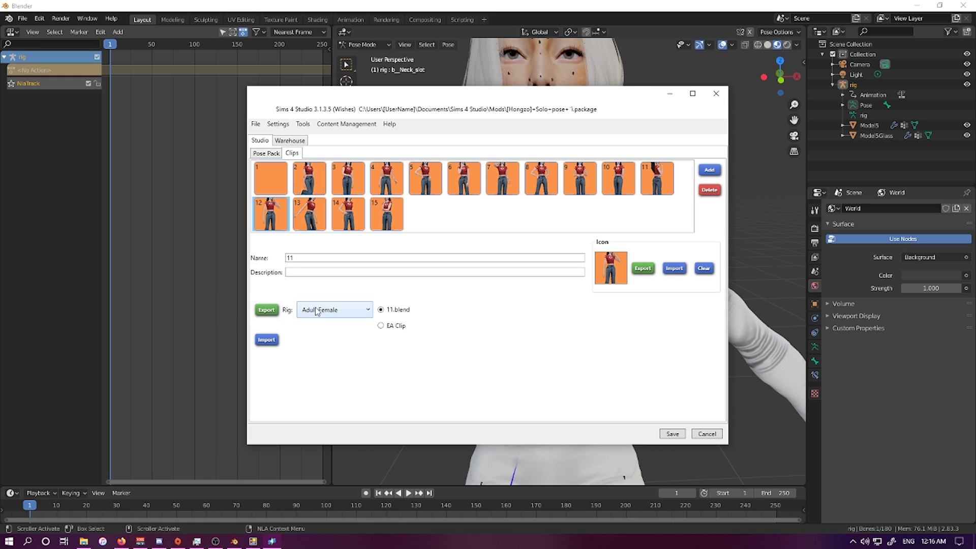
left_click(273, 313)
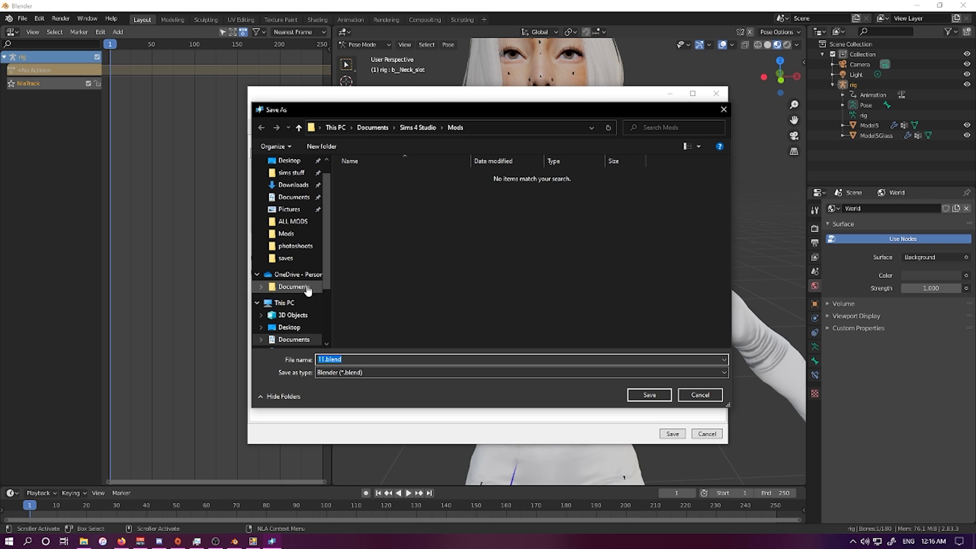
scroll(304, 331, "down", 1)
left_click(297, 328)
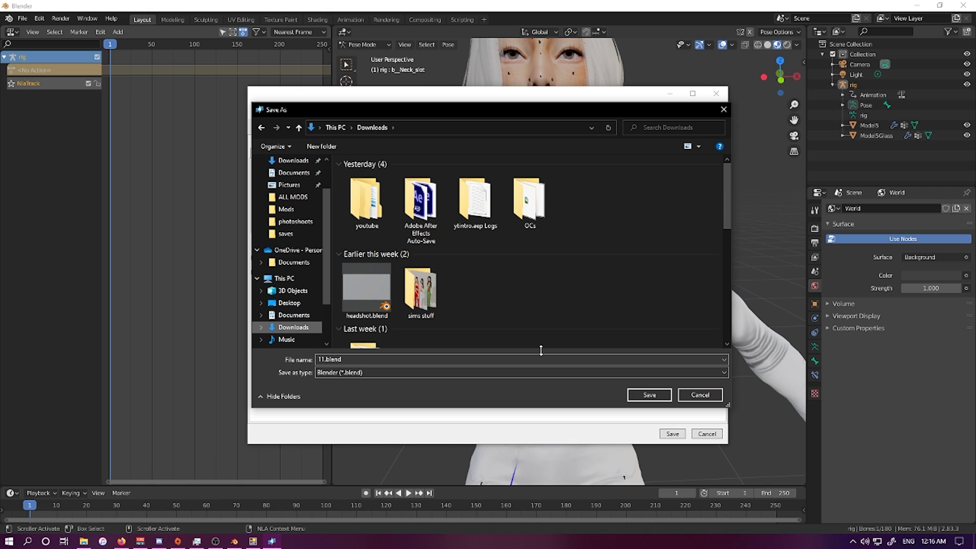
left_click(649, 395)
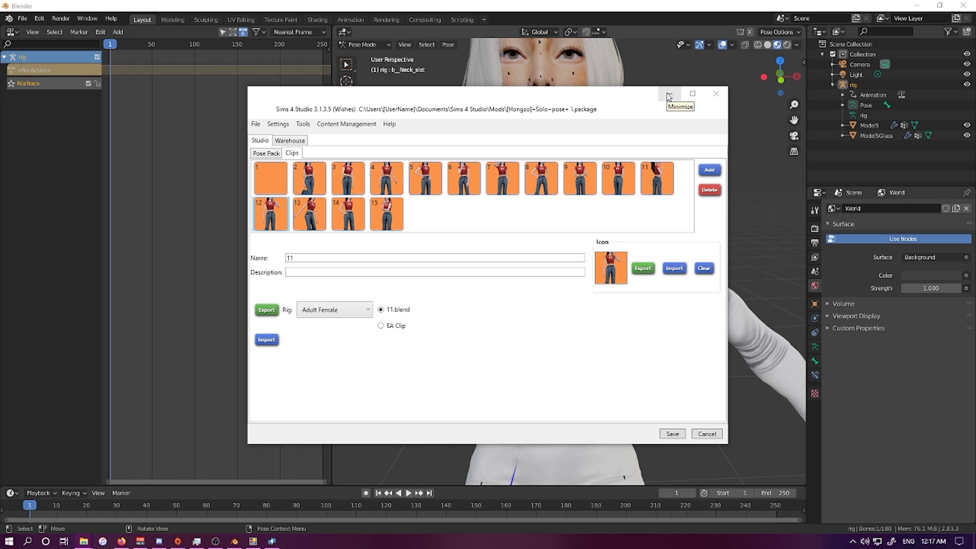
Switch back to Blender and append the Hongzo pose pack action ending in set_12 from 11.blend in the Downloads folder.
left_click(668, 96)
left_click(20, 21)
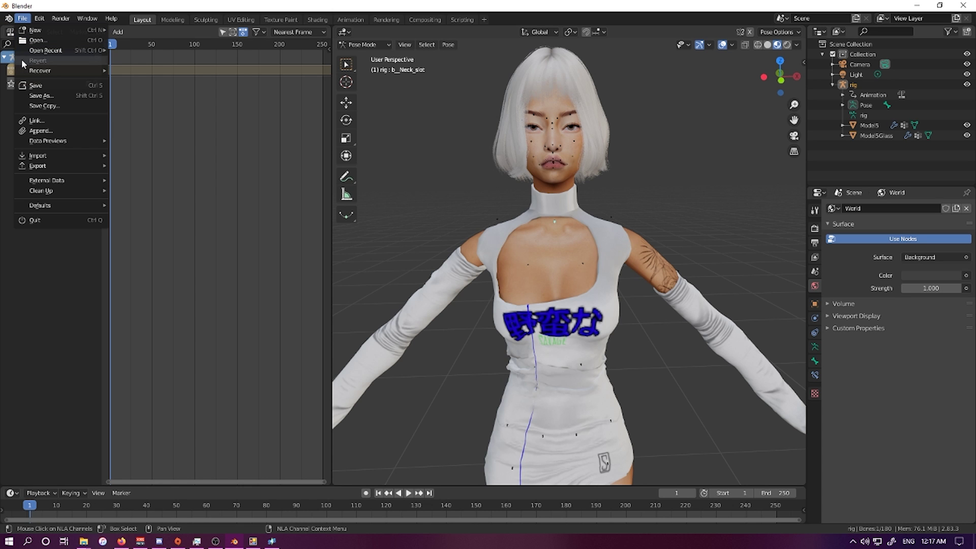
left_click(54, 133)
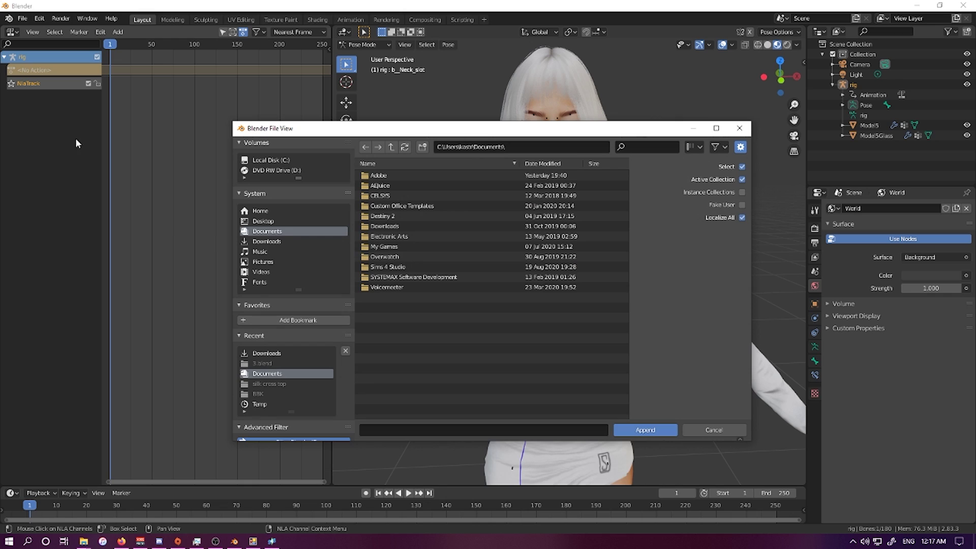
left_click(422, 226)
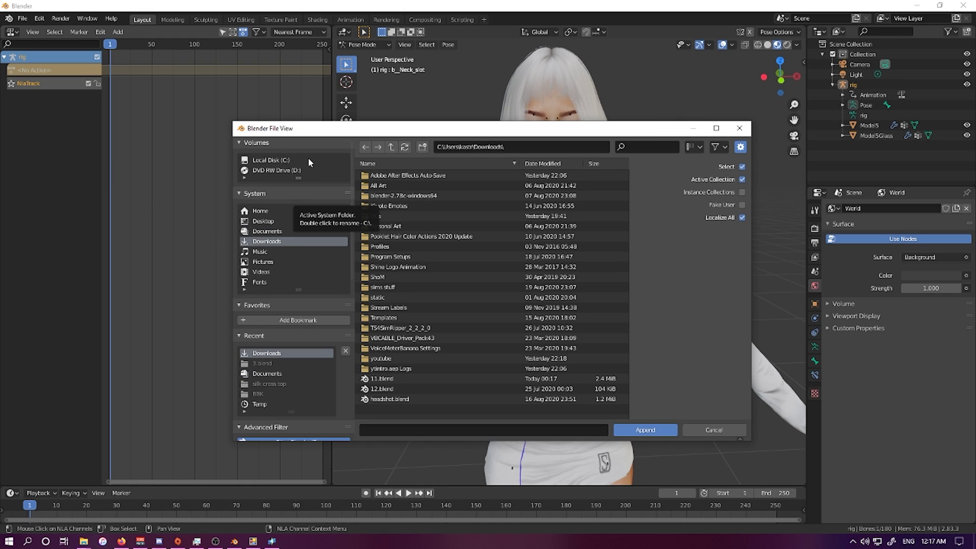
left_click(392, 380)
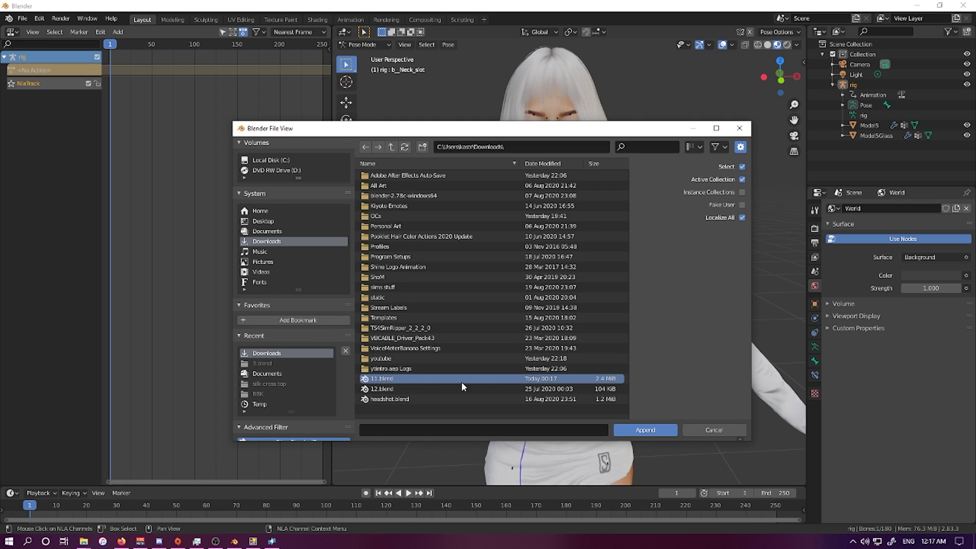
left_click(646, 431)
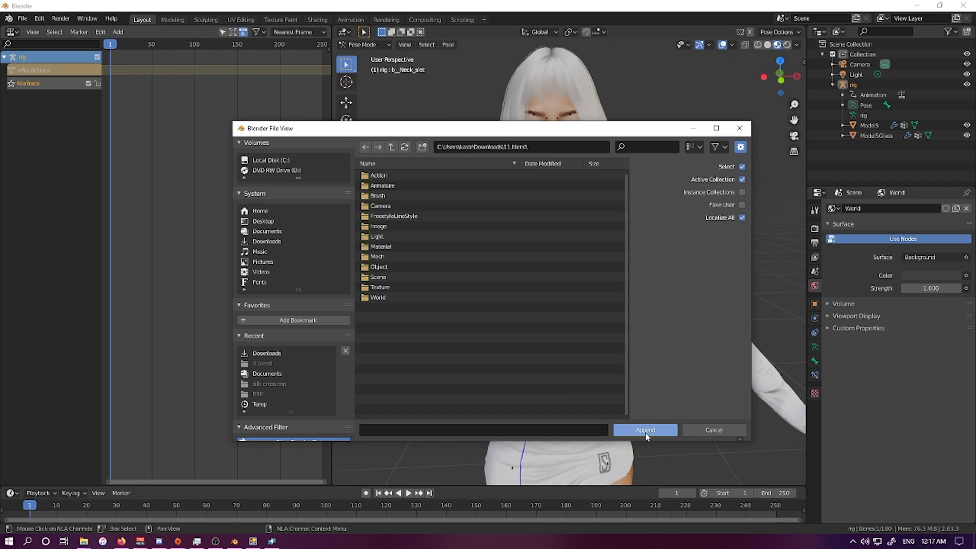
left_click(390, 176)
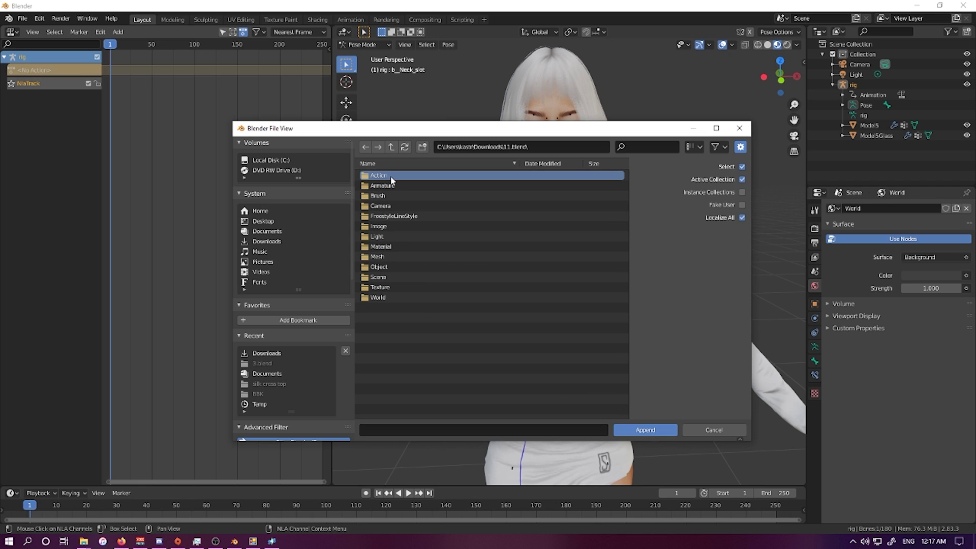
double_click(390, 176)
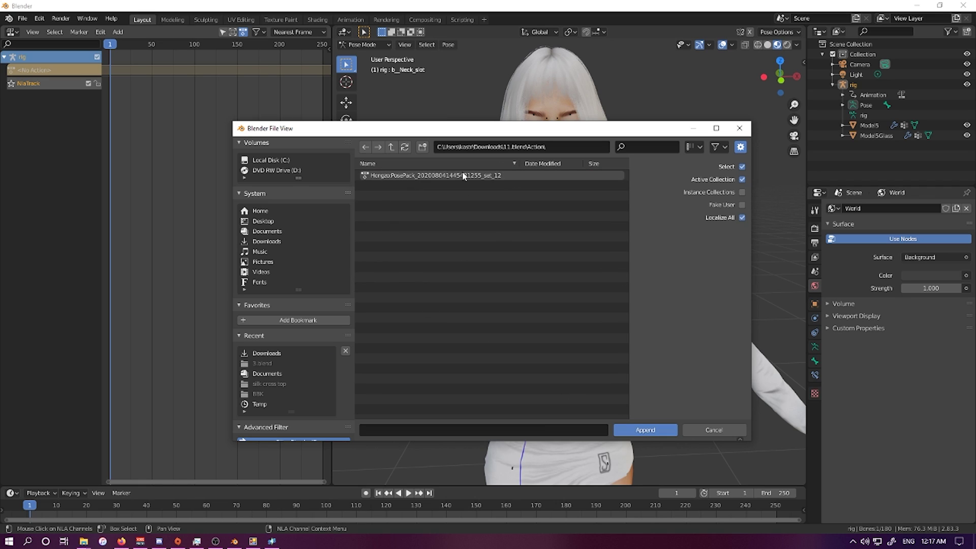
left_click(435, 174)
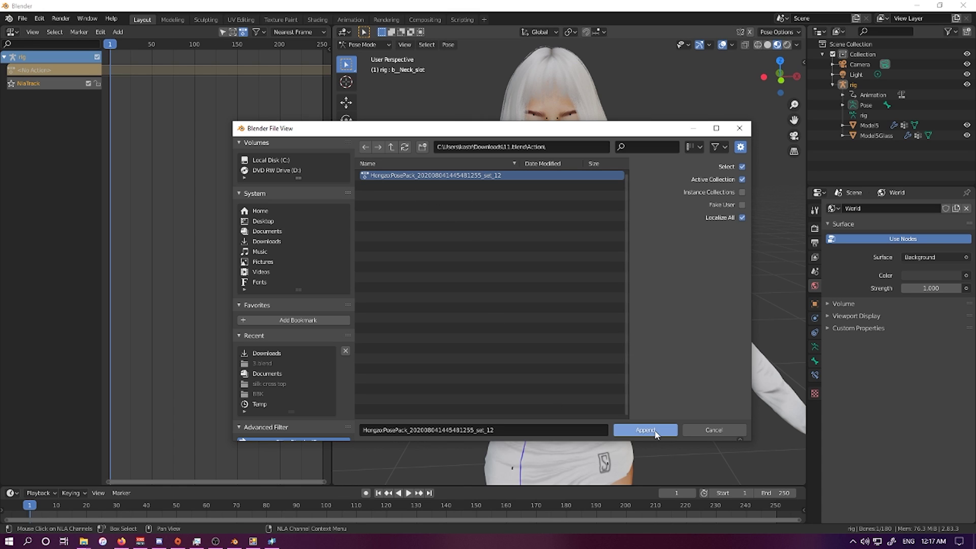
left_click(645, 430)
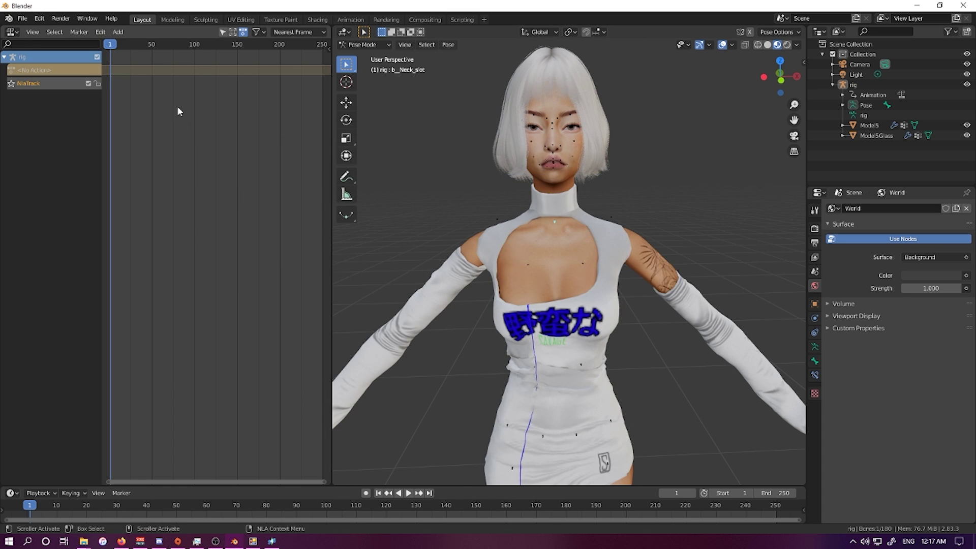
Add the appended Hongzo pose pack action as an action strip on the rig's empty NLA track.
left_click(119, 32)
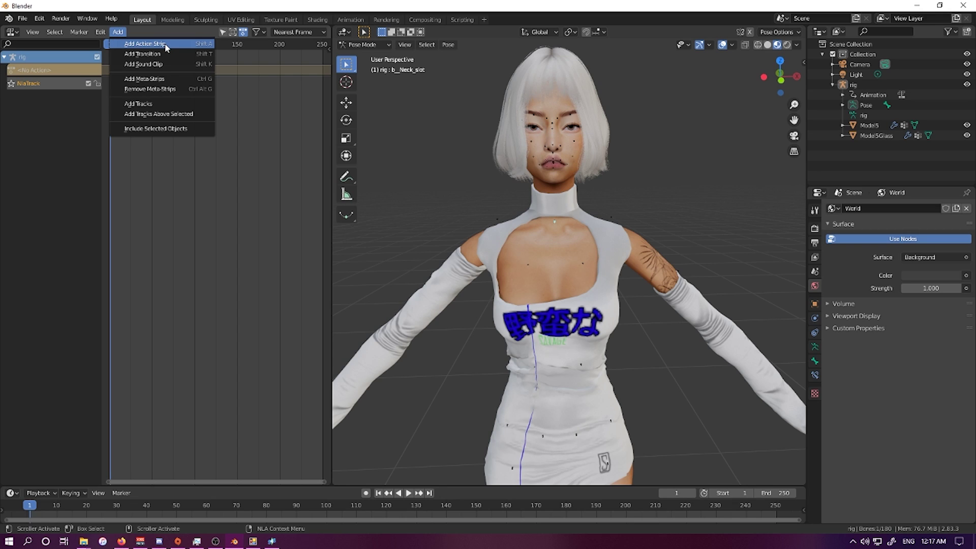
left_click(145, 44)
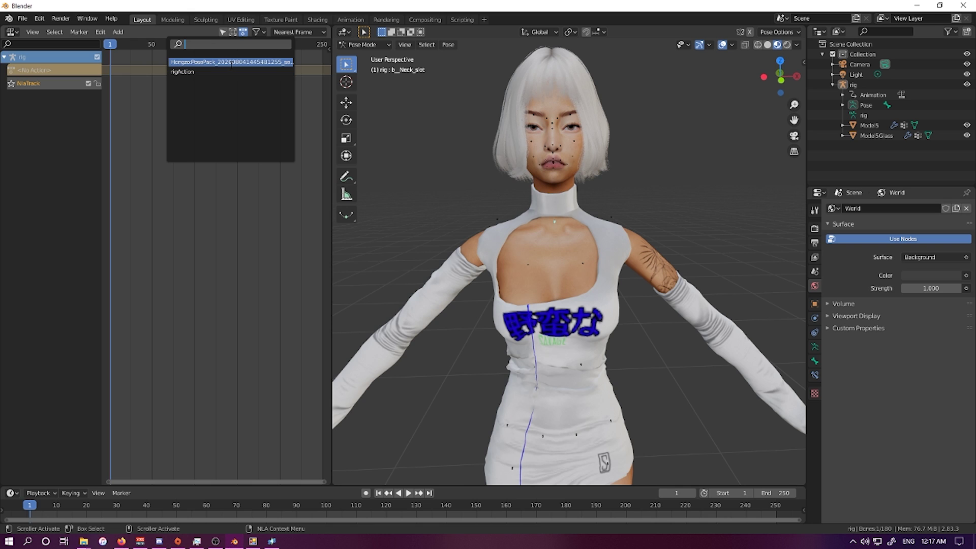
left_click(231, 63)
Return the rig to Object Mode and hide it, with the viewport in Rendered shading.
middle_click_drag(682, 138, 658, 124)
key("ctrl+Tab")
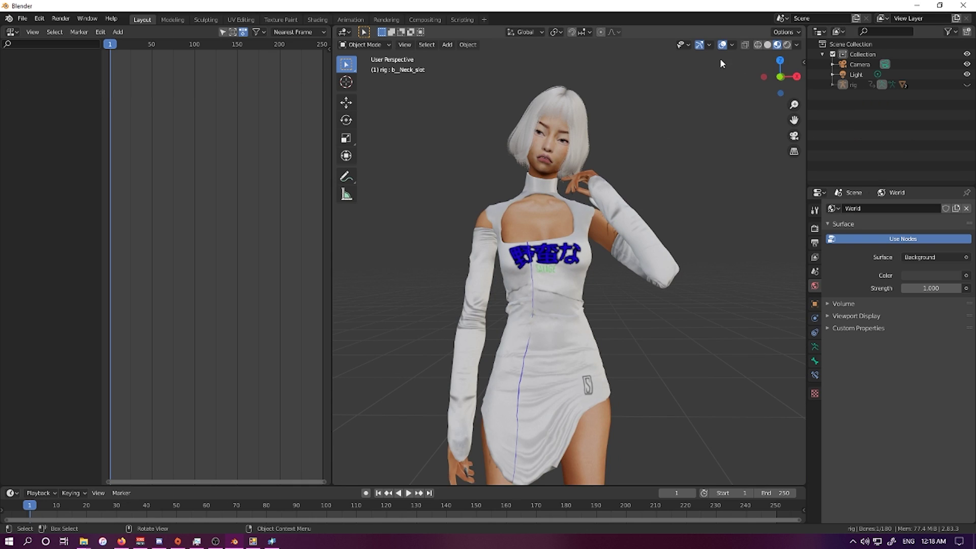
left_click(786, 45)
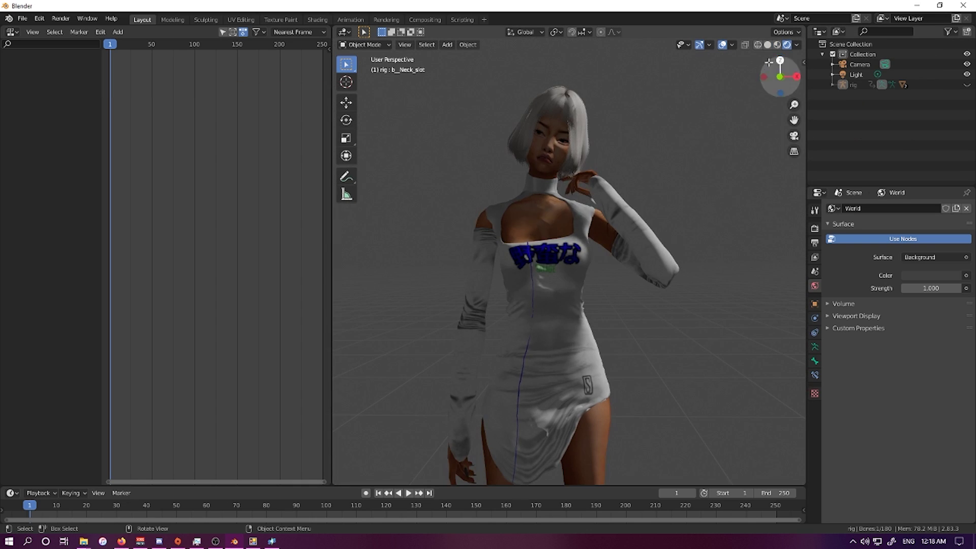
Using the Transform tool, select the point light and move it closer to the character, above her head.
mouse_move(648, 141)
middle_mouse_down()
mouse_move(669, 157)
mouse_move(775, 162)
mouse_move(626, 163)
mouse_move(644, 152)
middle_mouse_up()
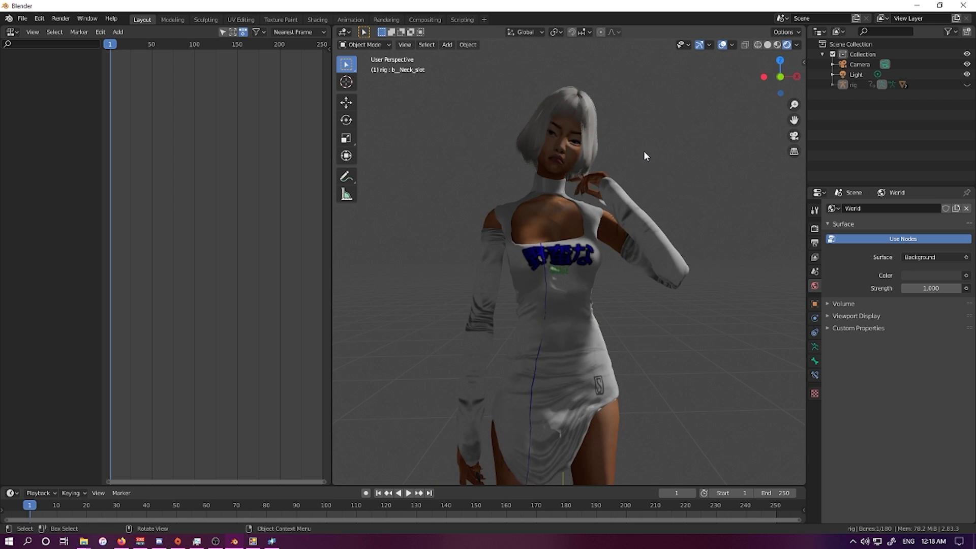
scroll(727, 127, "down", 4)
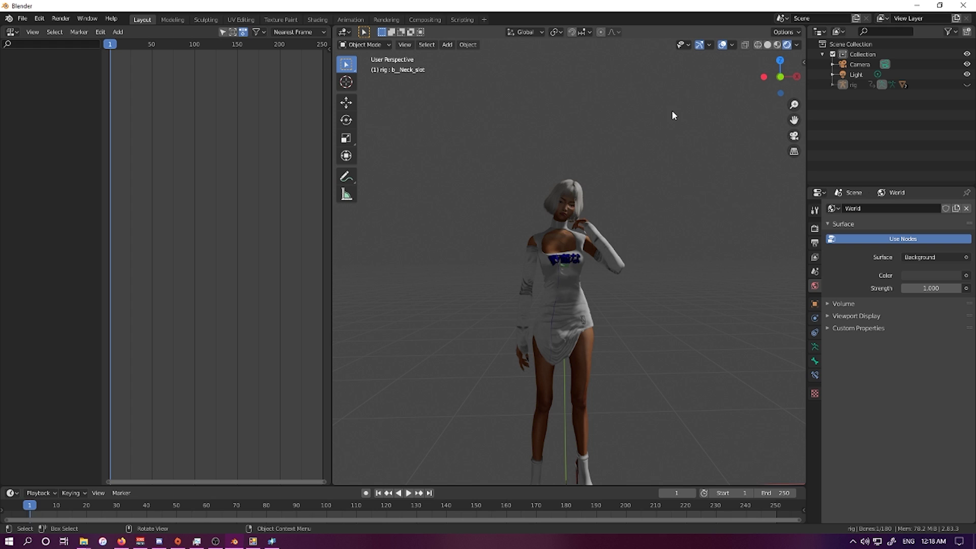
left_click(346, 156)
scroll(609, 167, "down", 3)
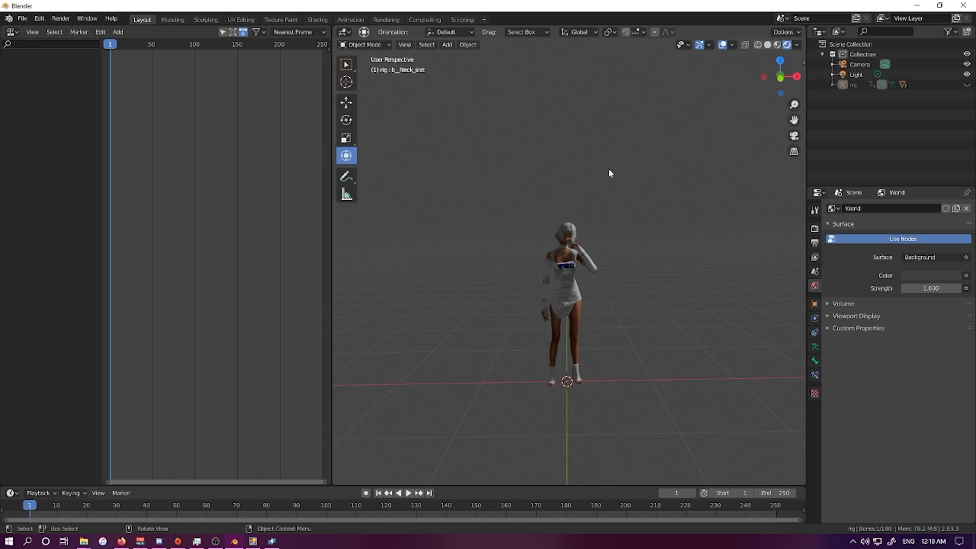
middle_click_drag(609, 172, 634, 208)
left_click(675, 140)
left_click_drag(676, 139, 548, 213)
right_click(494, 207)
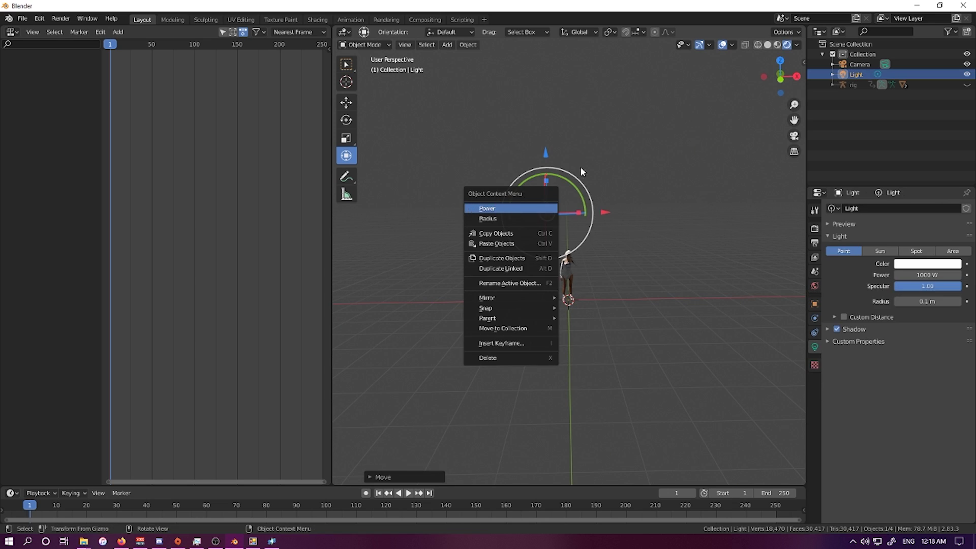
key("Escape")
Move the point light in front of the character and off to her side so it lights her face and dress.
middle_click_drag(581, 160, 539, 165)
key("g")
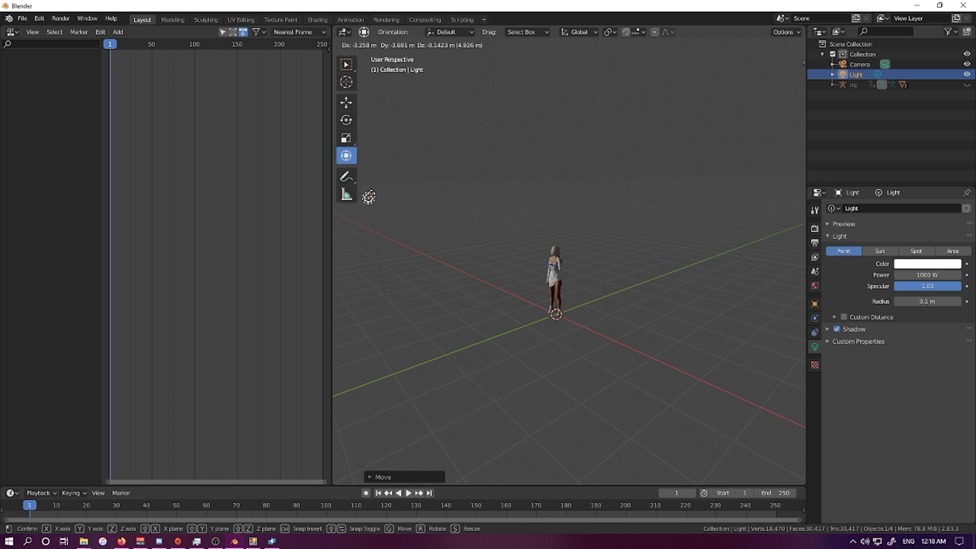
left_click(413, 220)
middle_click_drag(413, 220, 538, 180)
scroll(532, 173, "up", 10)
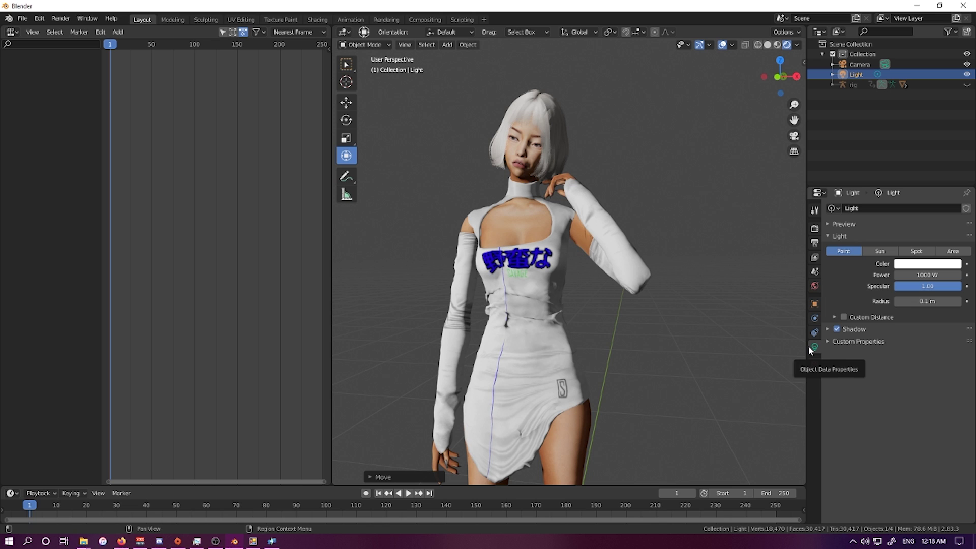
Set the point light's colour to pink with hue 0.828 and saturation 0.483, and its power to 700 W.
left_click(922, 263)
left_click(921, 174)
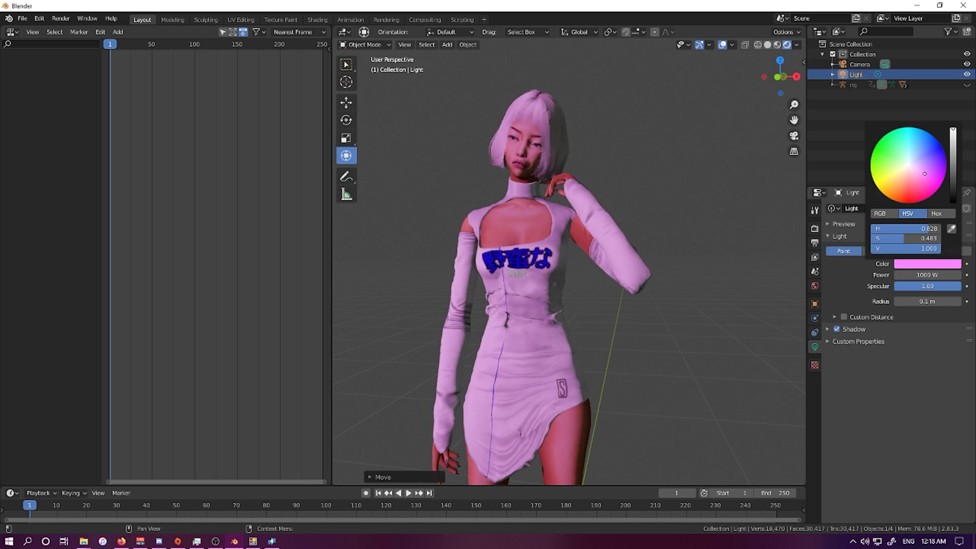
left_click_drag(927, 274, 935, 275)
left_click(924, 274)
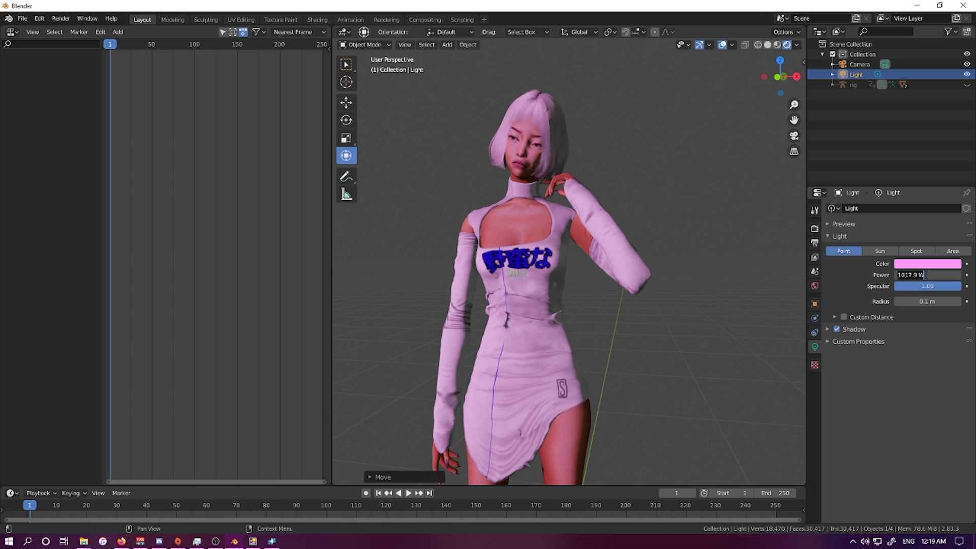
type("700")
key("Return")
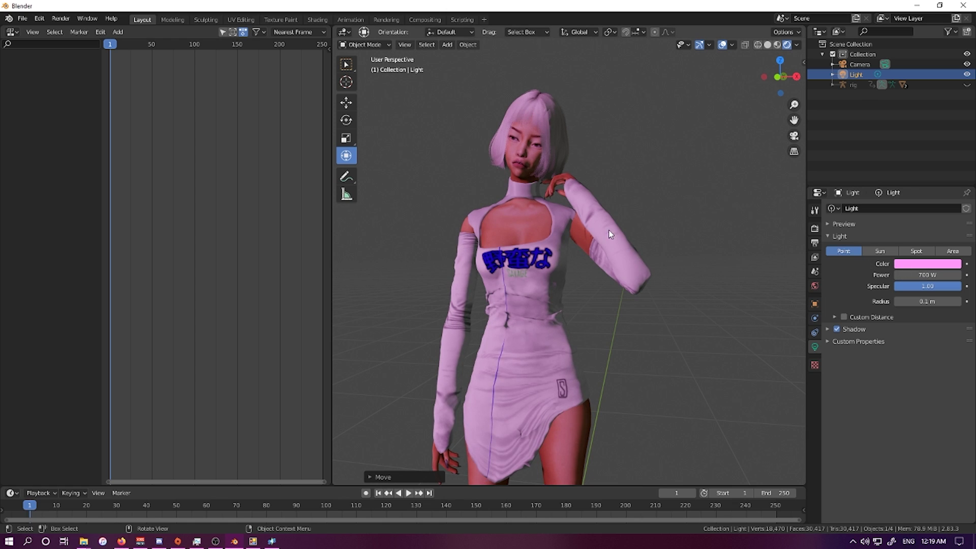
Examine the character under the pink light from several angles and distances.
middle_click_drag(609, 234, 593, 212)
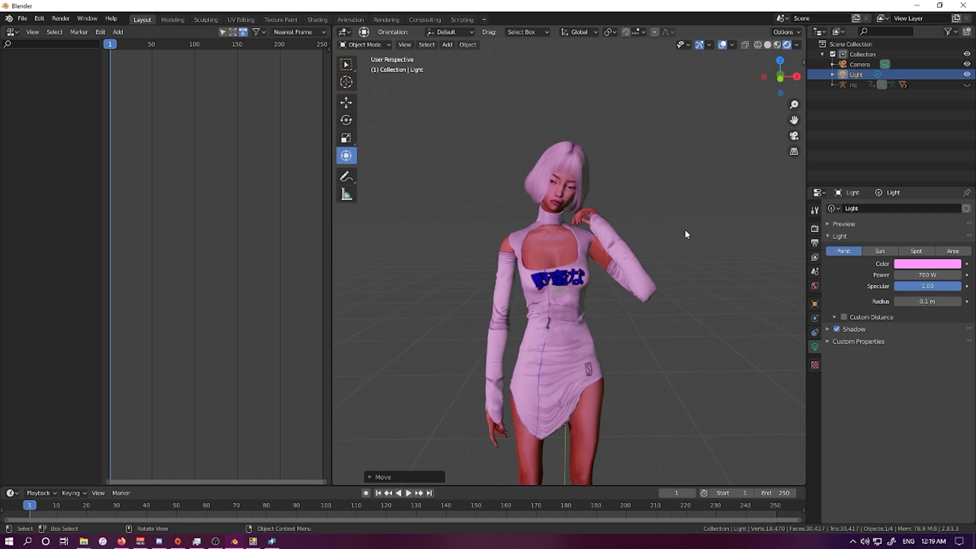
middle_click_drag(685, 230, 687, 221)
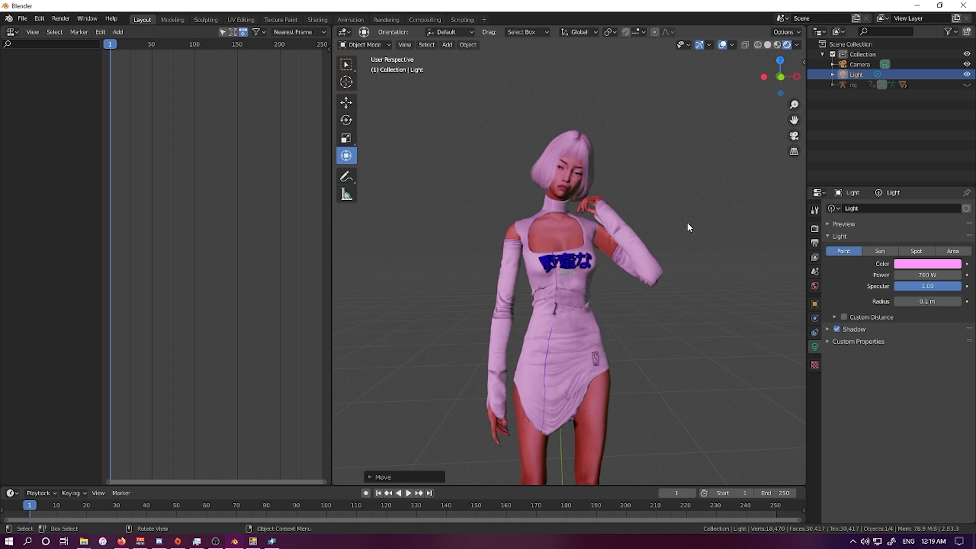
middle_click_drag(637, 221, 538, 232)
scroll(487, 158, "down", 5)
scroll(569, 224, "down", 3)
scroll(539, 231, "up", 3)
scroll(516, 237, "down", 3)
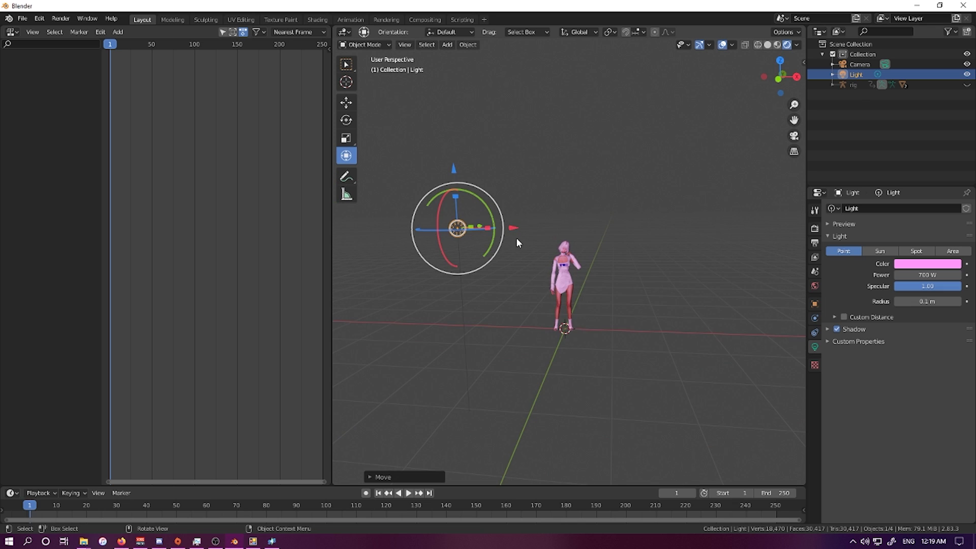
scroll(516, 236, "up", 8)
scroll(660, 208, "up", 8)
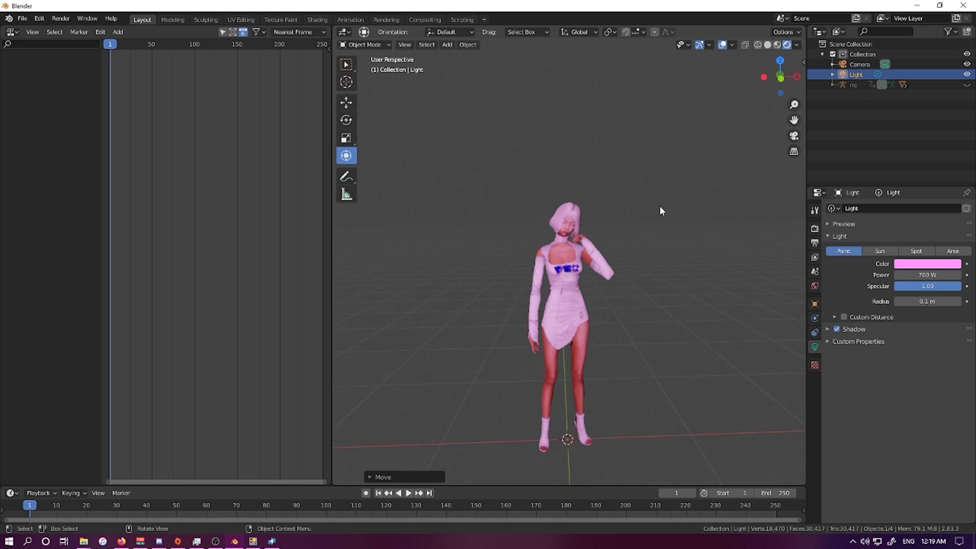
middle_click_drag(677, 213, 700, 205)
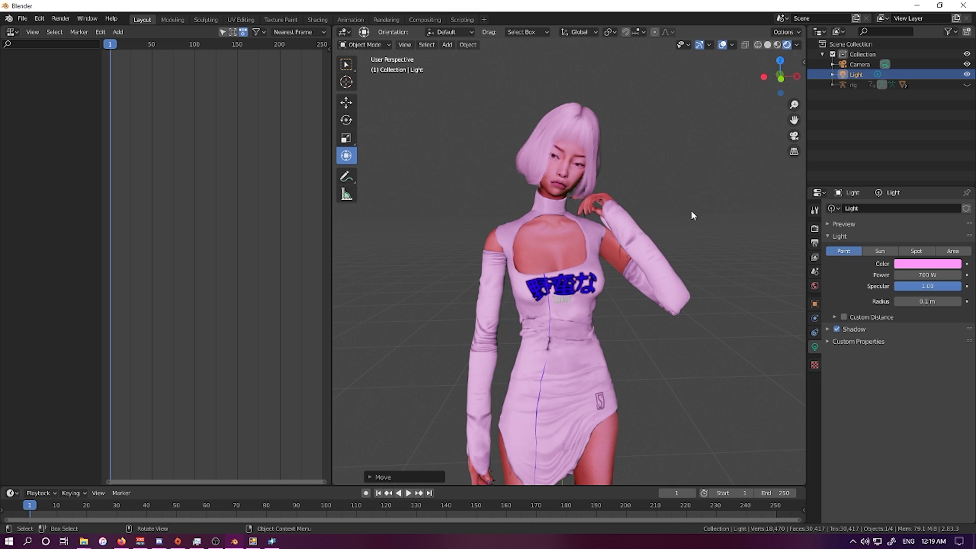
Brighten the world background colour to pure white with a value of 1.000.
left_click(812, 287)
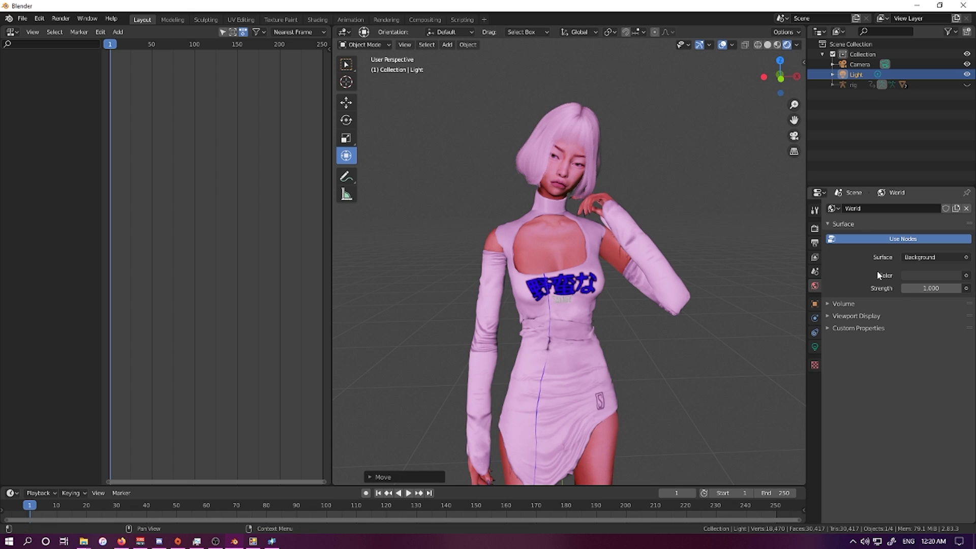
left_click(913, 276)
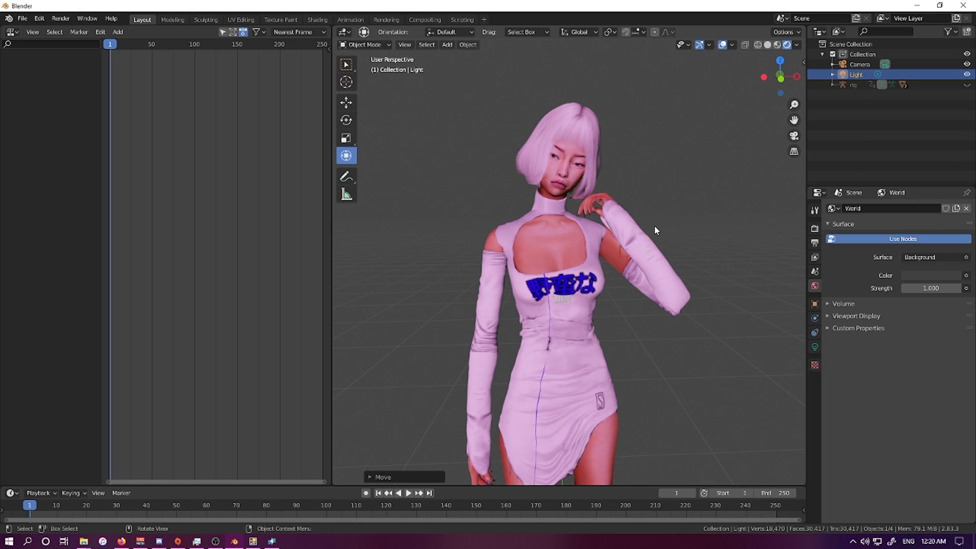
left_click(926, 275)
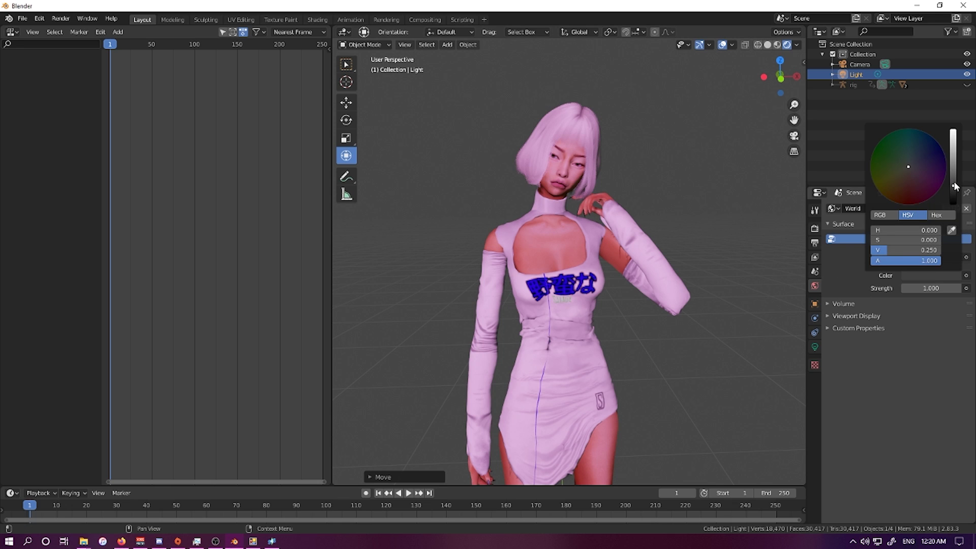
left_click_drag(953, 186, 953, 131)
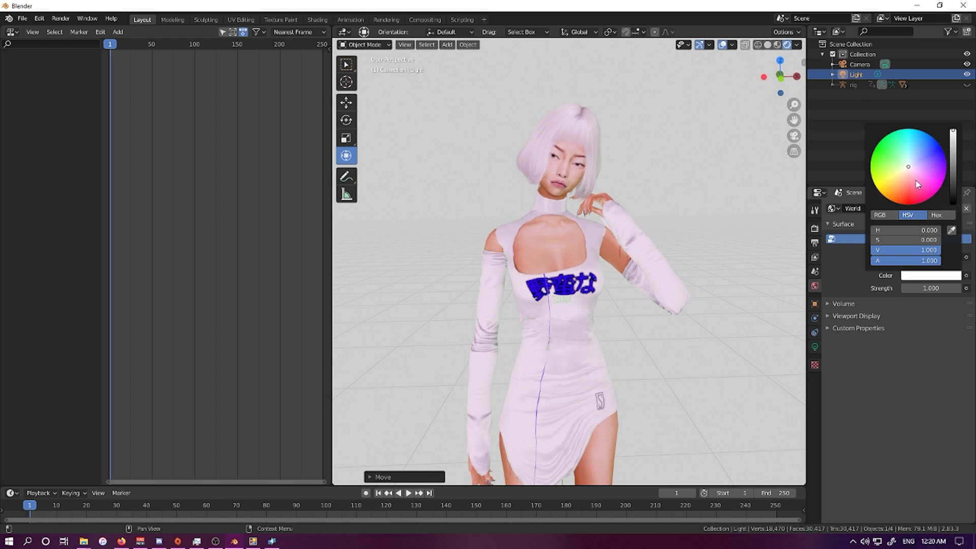
left_click(939, 275)
mouse_move(710, 183)
middle_mouse_down()
mouse_move(623, 187)
mouse_move(701, 175)
mouse_move(668, 170)
mouse_move(693, 163)
mouse_move(701, 173)
middle_mouse_up()
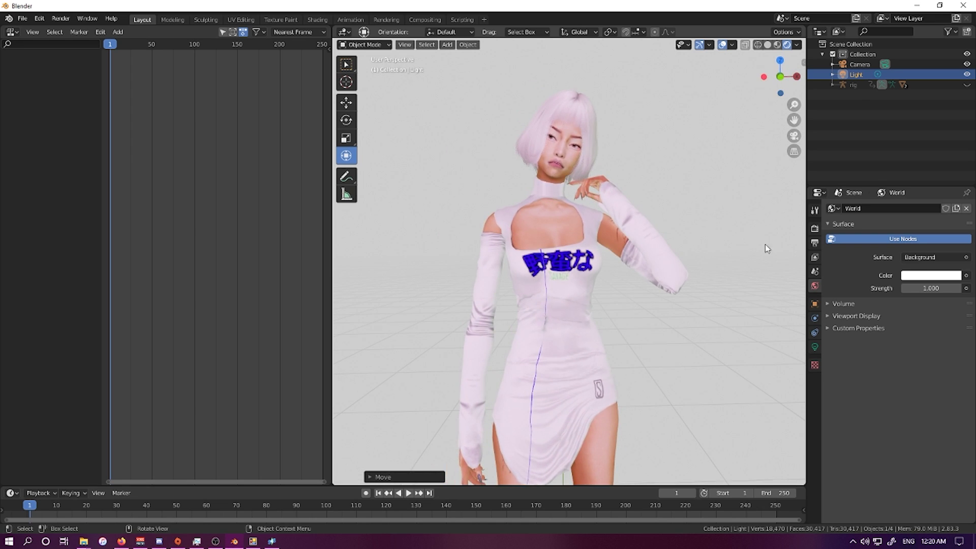
Tint the white world background slightly warm, with hue 0.051 and saturation 0.084.
left_click(918, 277)
mouse_move(911, 181)
left_mouse_down()
mouse_move(883, 181)
mouse_move(900, 200)
mouse_move(934, 195)
mouse_move(946, 166)
mouse_move(940, 149)
mouse_move(920, 147)
mouse_move(906, 169)
left_mouse_up()
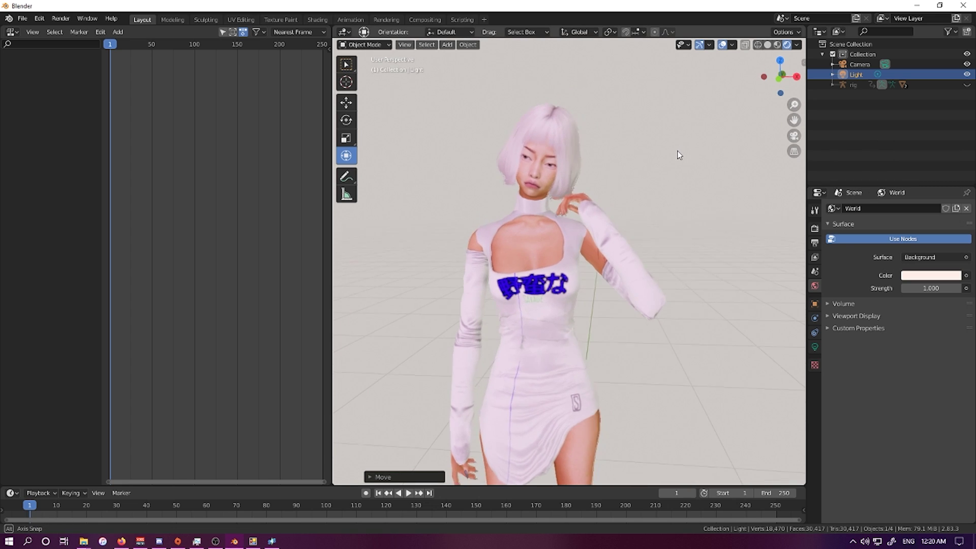
middle_click_drag(683, 150, 628, 161)
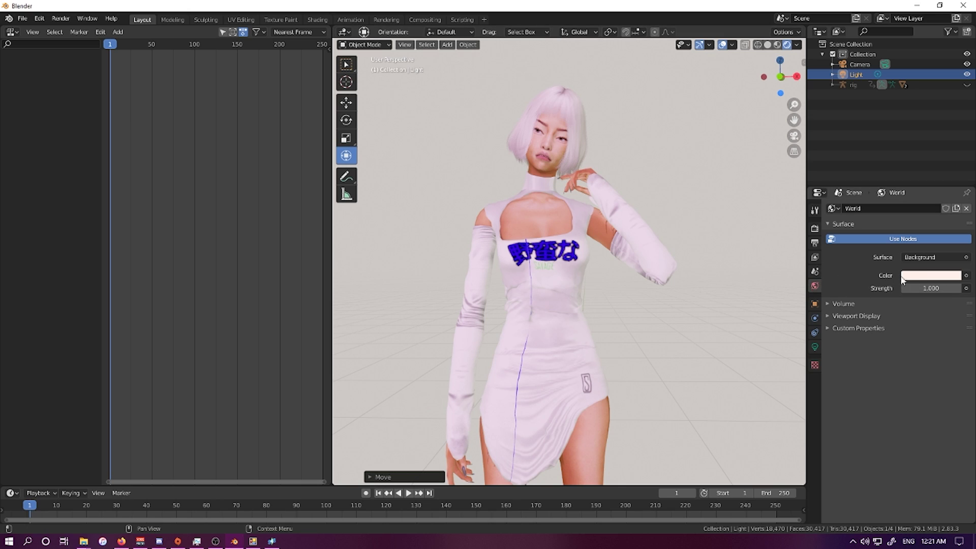
left_click(917, 276)
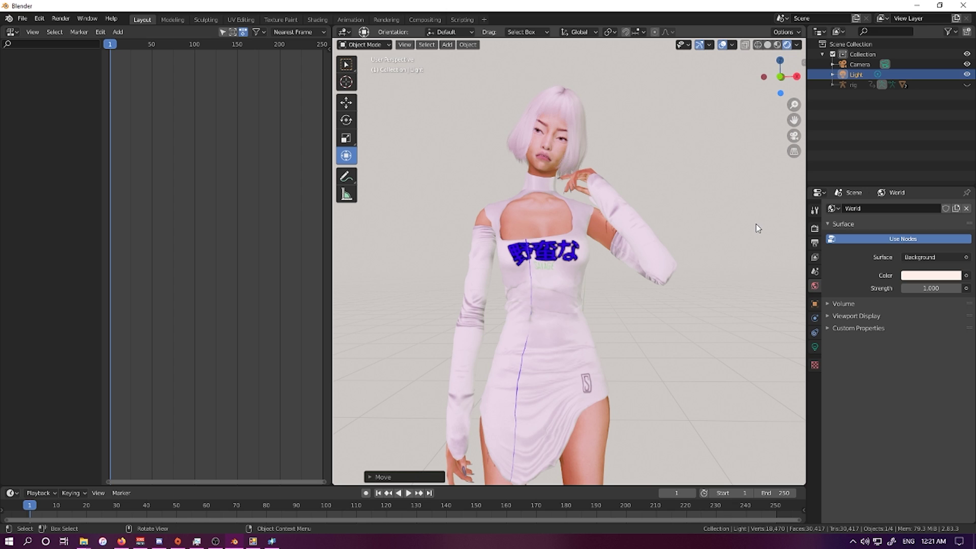
key("ctrl+z")
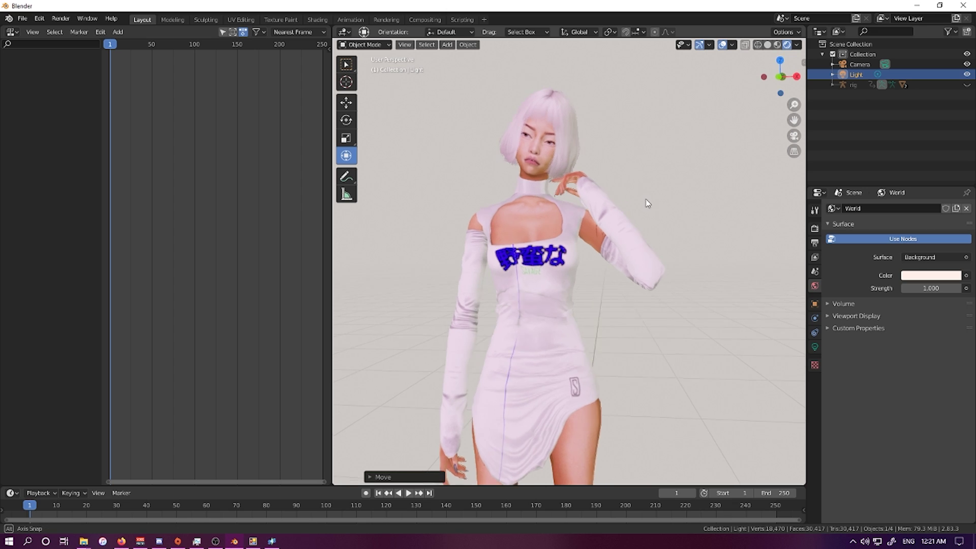
key("ctrl+z")
key("ctrl+z")
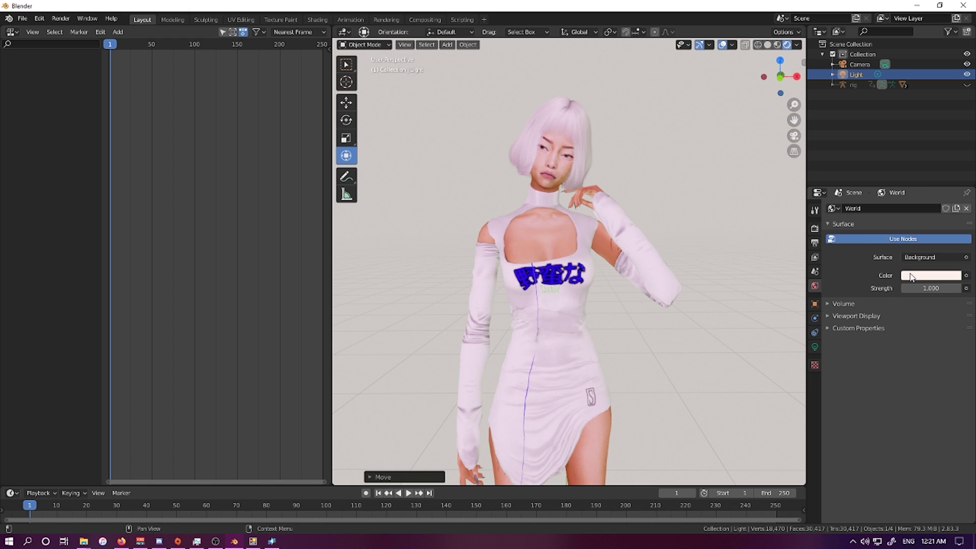
Darken the tinted world background colour to a value of 0.440.
left_click(930, 275)
left_click_drag(954, 135, 952, 171)
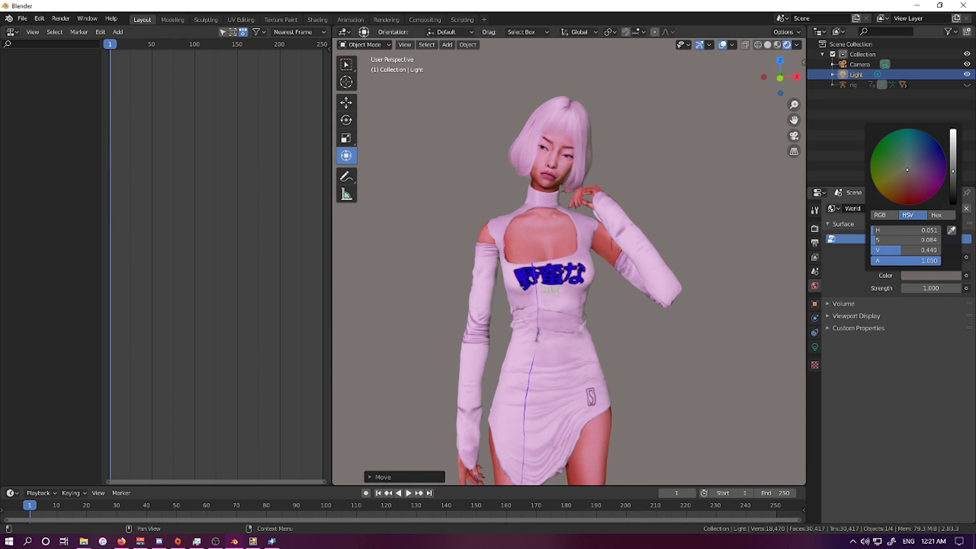
scroll(458, 99, "down", 3)
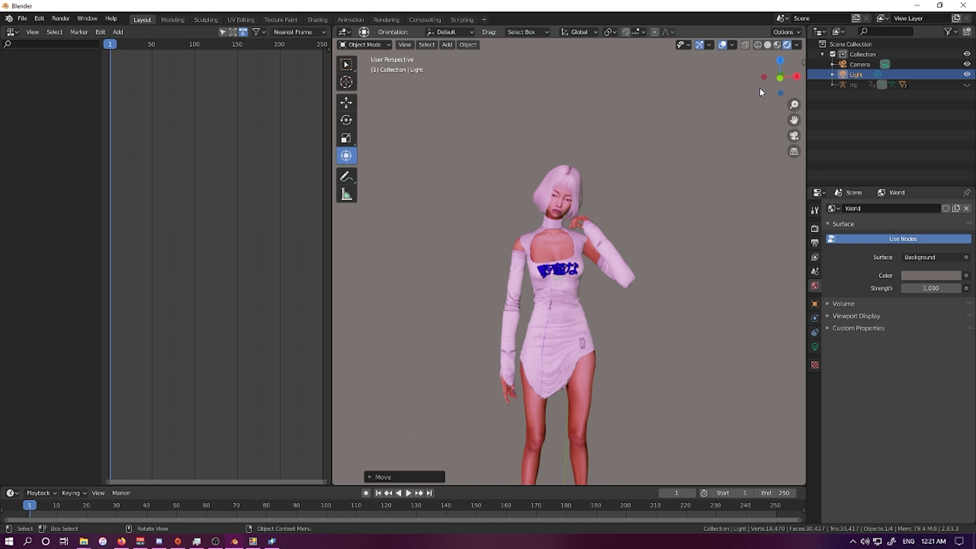
Add a plane mesh under the character's feet as a floor.
left_click_drag(794, 120, 642, 198)
scroll(624, 199, "down", 1)
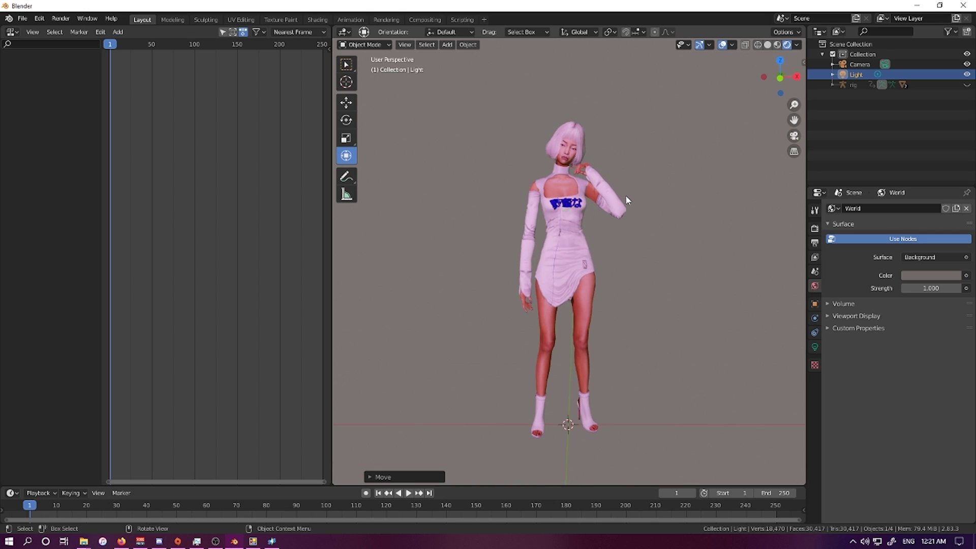
left_click(446, 44)
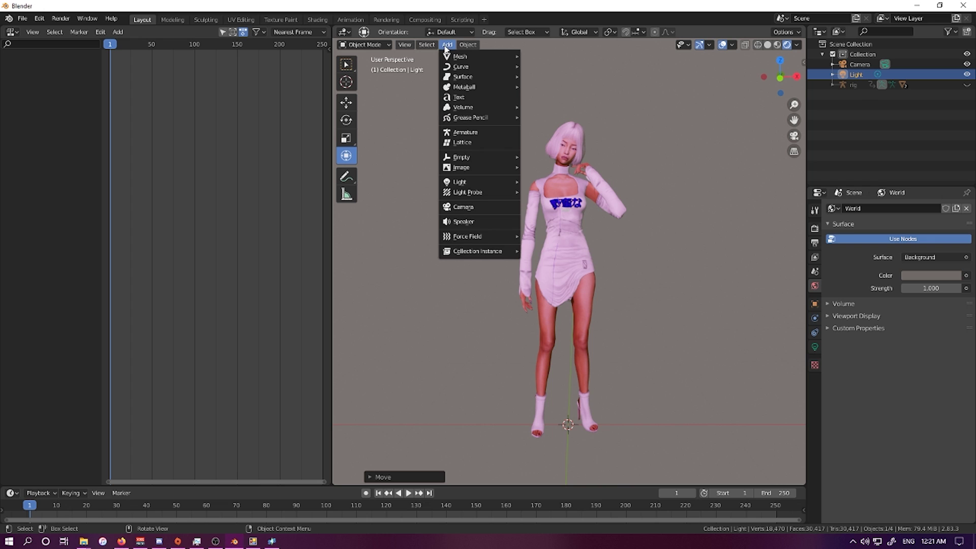
mouse_move(460, 57)
left_click(547, 59)
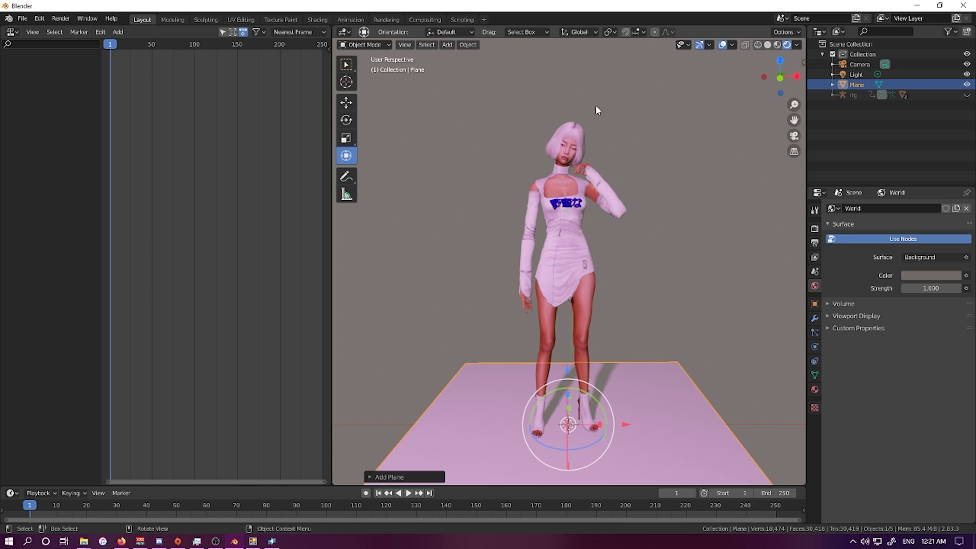
Stretch the floor plane along the X axis so it extends well past both sides of the character.
middle_click_drag(595, 110, 692, 200)
scroll(618, 279, "down", 4)
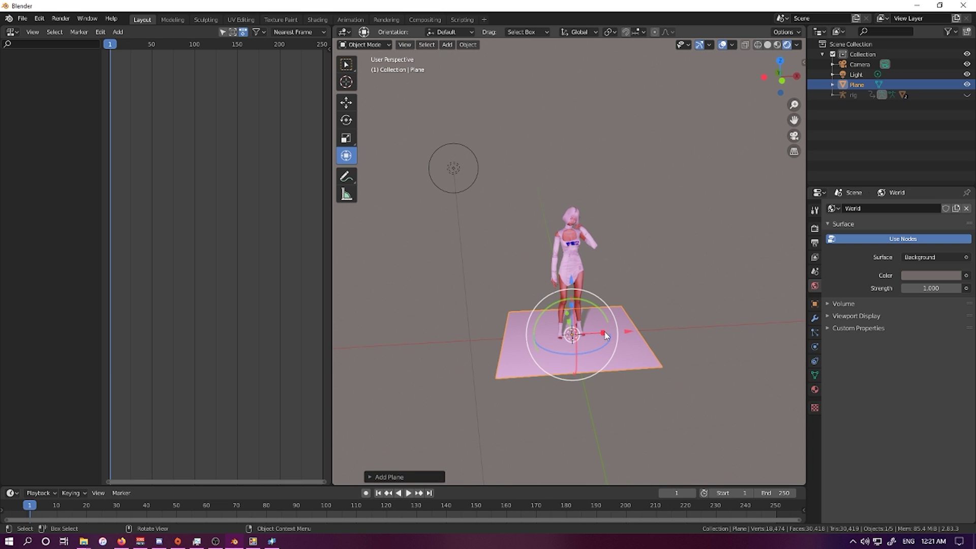
left_click_drag(606, 336, 659, 322)
middle_click_drag(577, 340, 561, 320)
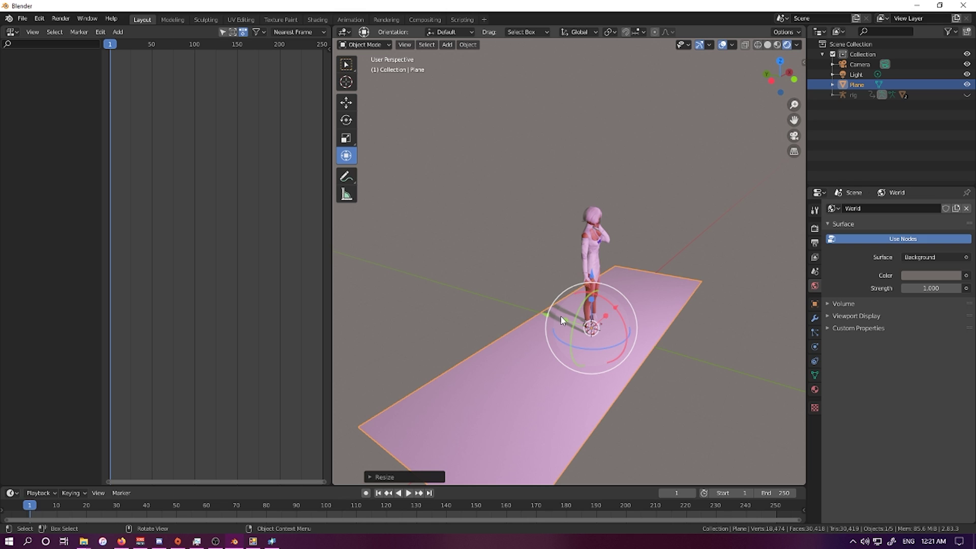
Scale the plane up into a broad floor, rotate it slightly with the gizmo and deselect it.
key("s")
left_click(510, 307)
middle_click_drag(586, 248, 586, 356)
left_click_drag(586, 356, 573, 340)
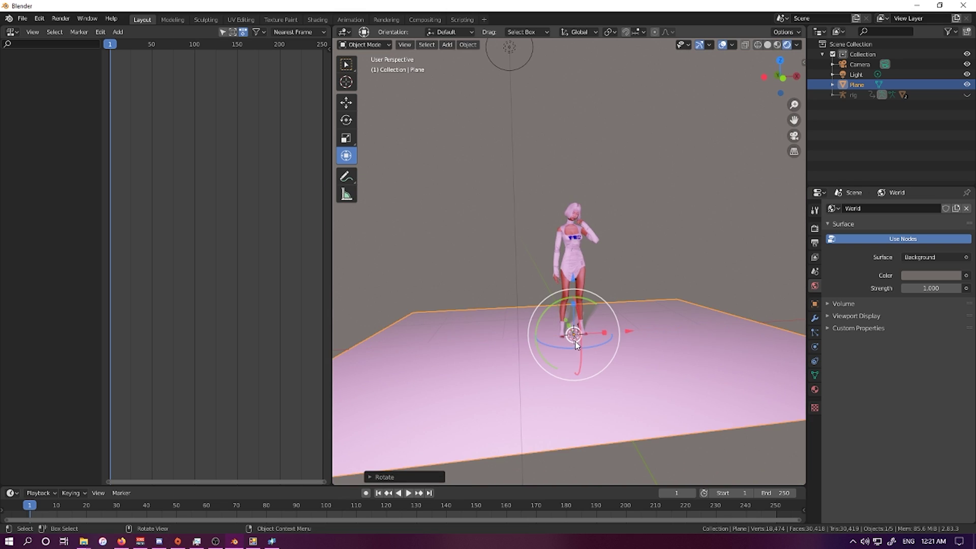
left_click(632, 223)
middle_click_drag(632, 224, 611, 259)
scroll(611, 259, "up", 8)
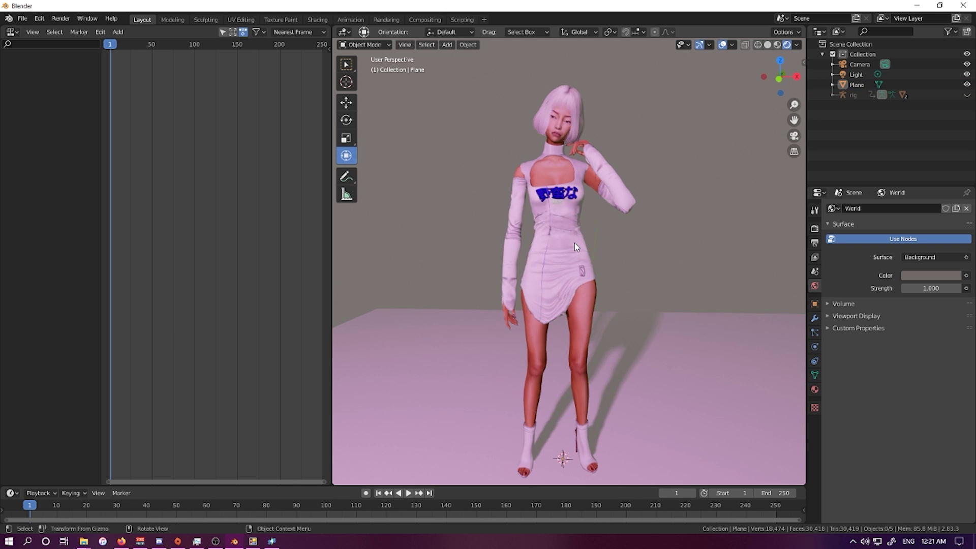
middle_click_drag(575, 246, 570, 252)
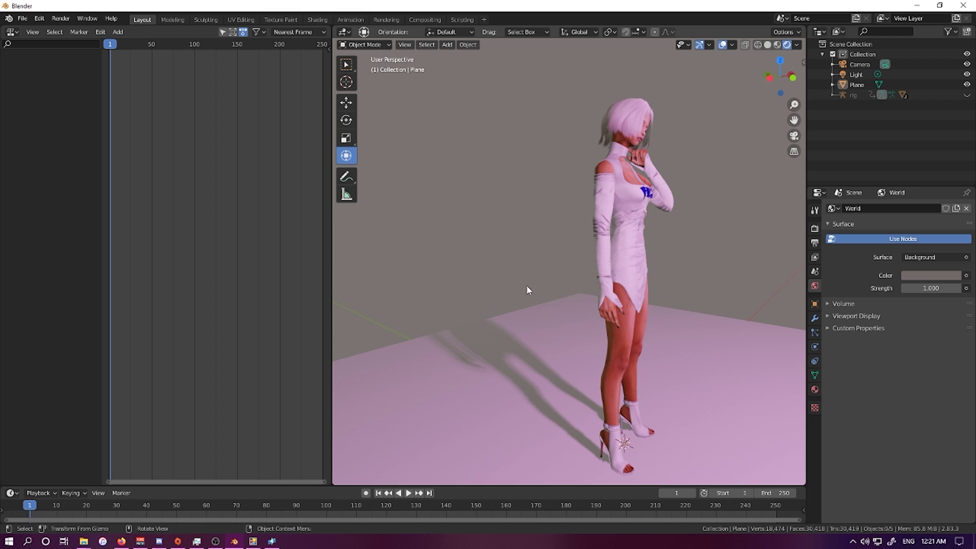
middle_click_drag(527, 290, 444, 269)
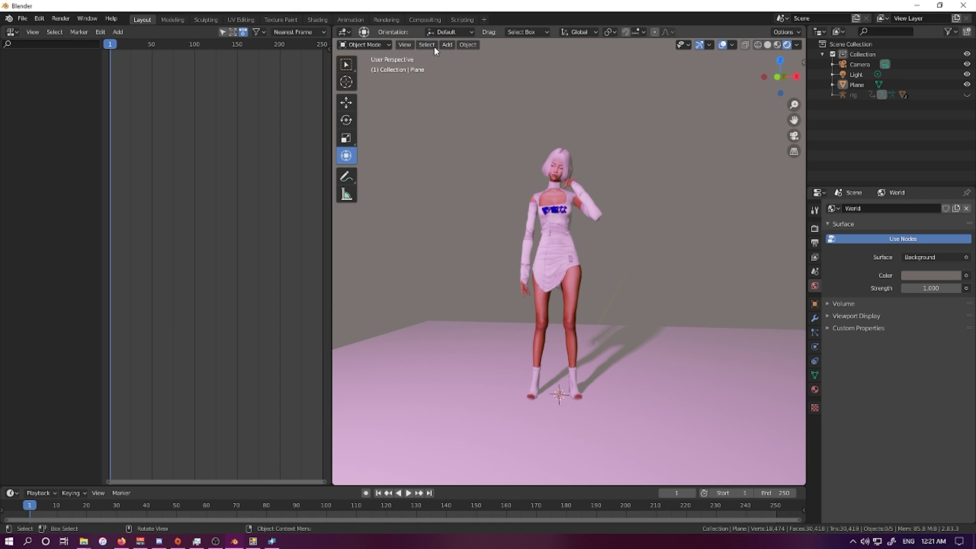
Add a sun light to the scene and raise it above the character's head.
left_click(446, 45)
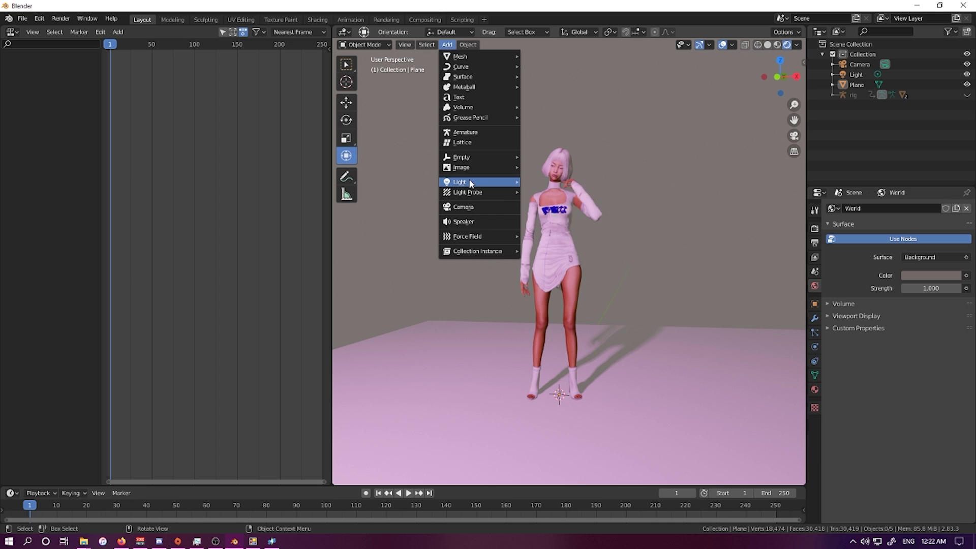
mouse_move(470, 184)
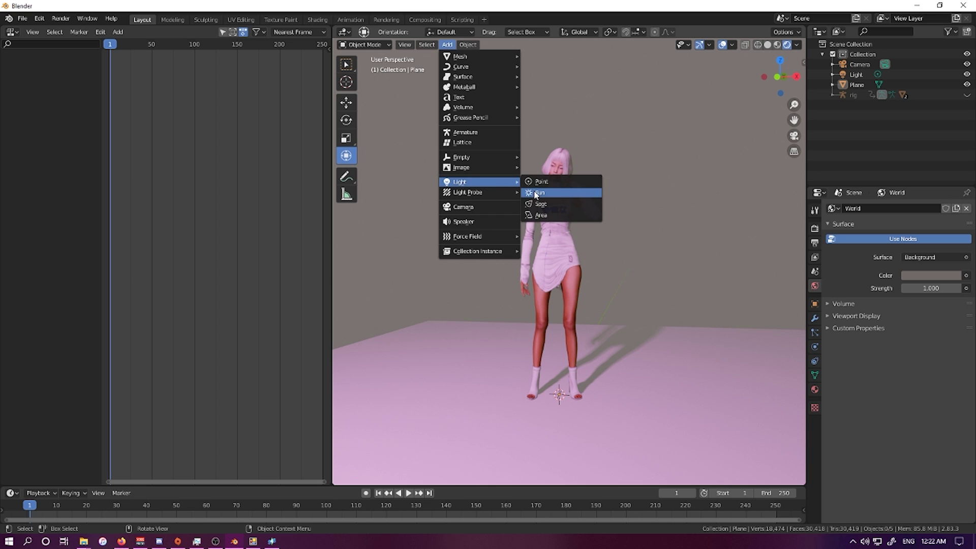
left_click(536, 193)
middle_click_drag(559, 350, 614, 343)
left_click_drag(613, 343, 634, 100)
middle_click_drag(634, 101, 499, 365)
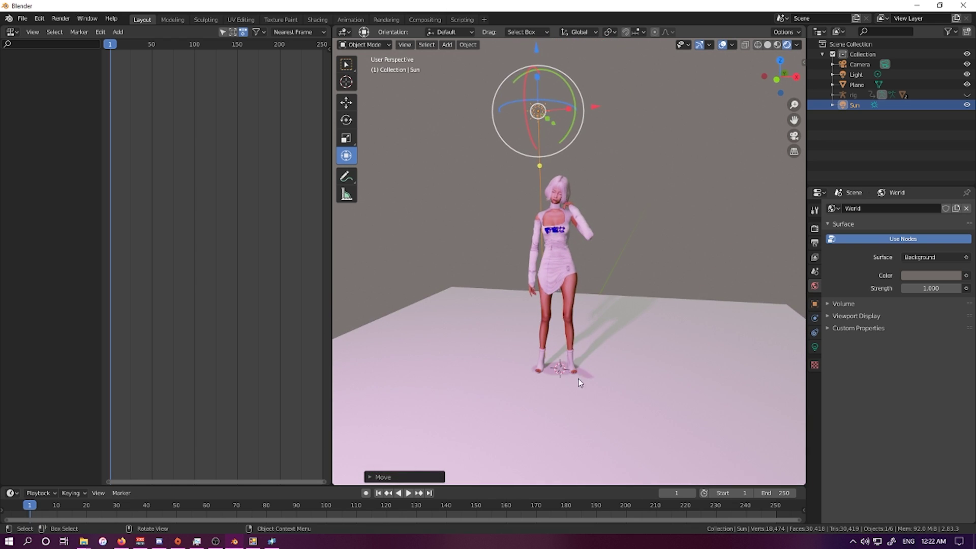
middle_click_drag(526, 327, 573, 307)
scroll(574, 306, "up", 3)
scroll(573, 309, "down", 3)
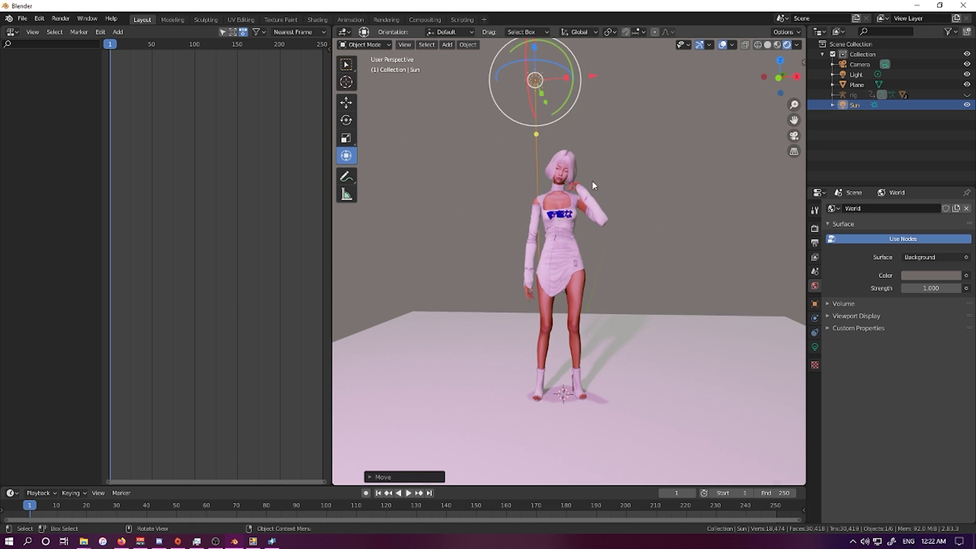
Set the sun light's strength to 700.
left_click(855, 106)
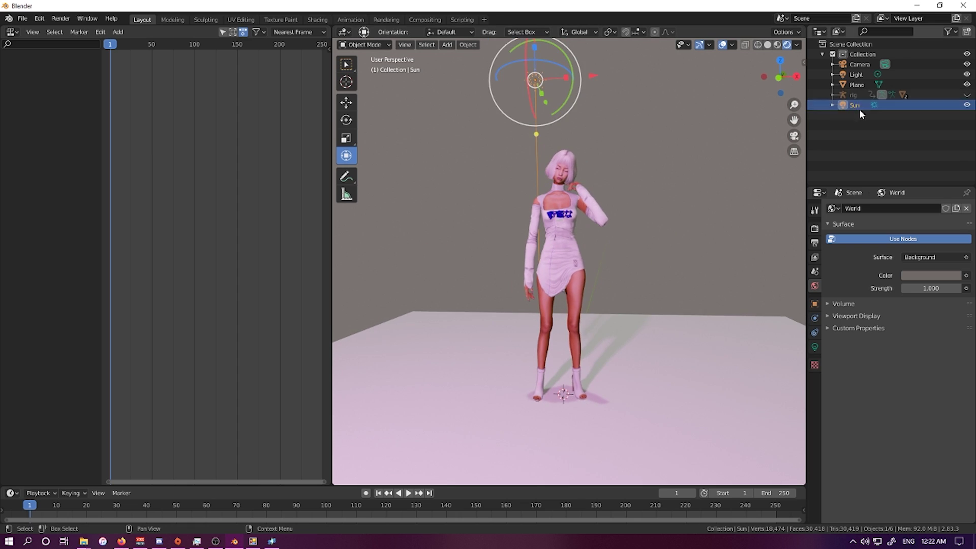
left_click(815, 347)
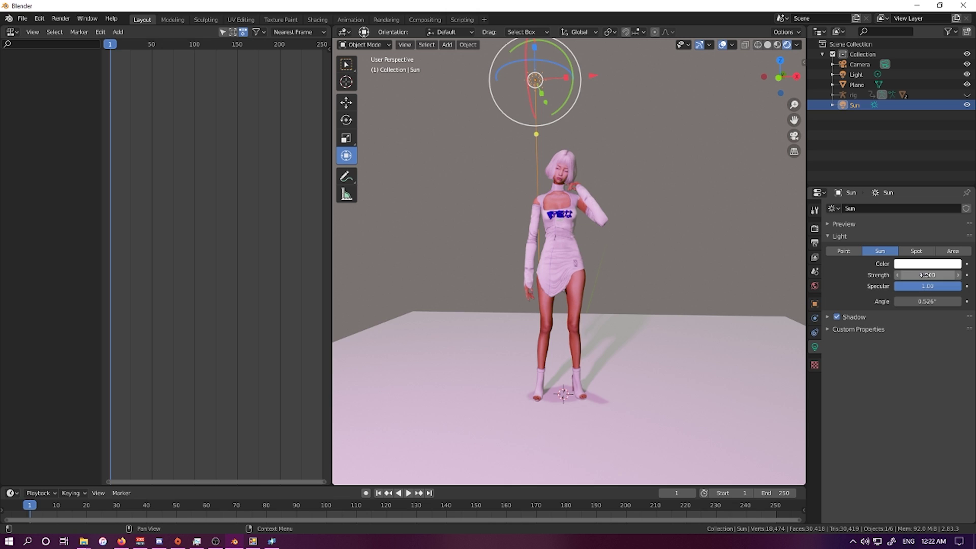
left_click(926, 275)
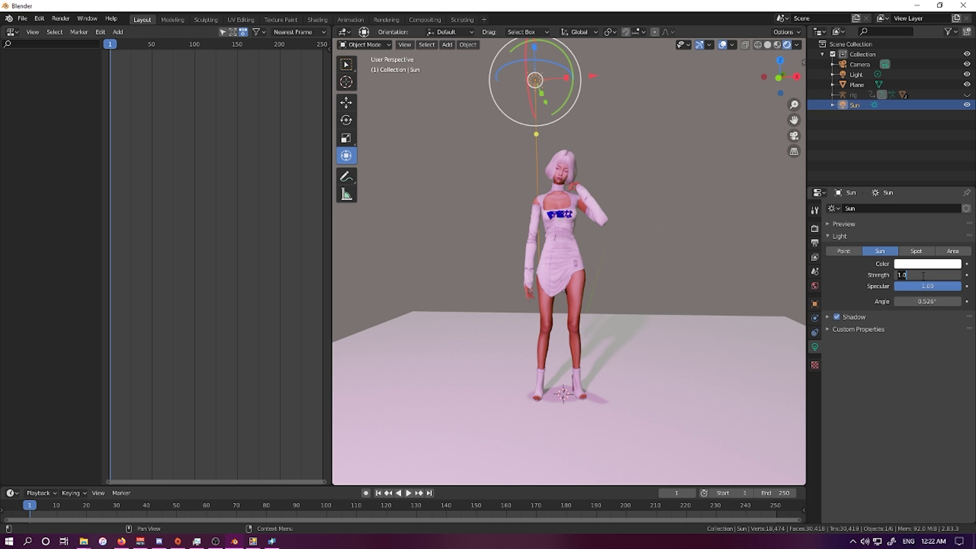
type("700")
key("Return")
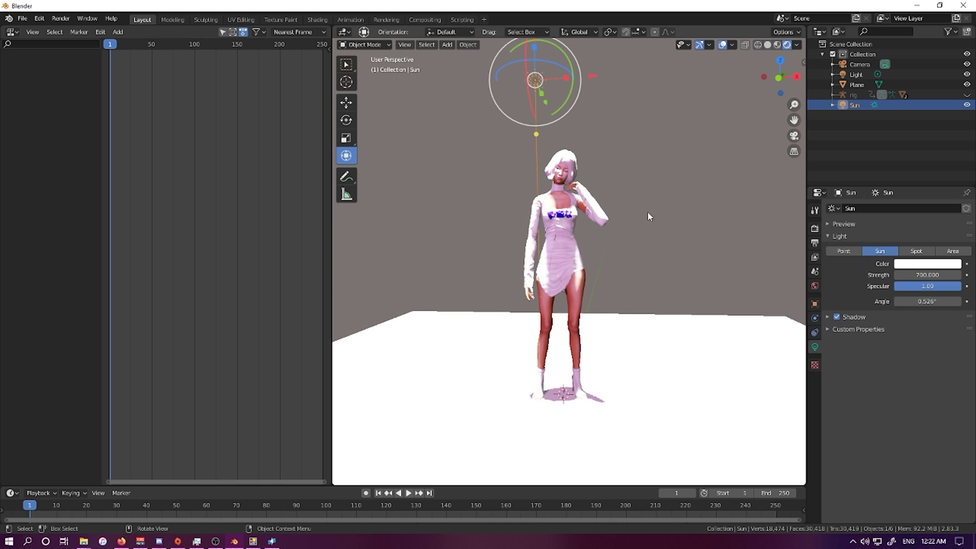
middle_click_drag(651, 217, 613, 200)
Reduce the sun light's strength to 5 and check the lighting on the character from several sides.
left_click(927, 274)
type("5")
key("Return")
middle_click_drag(711, 173, 584, 382)
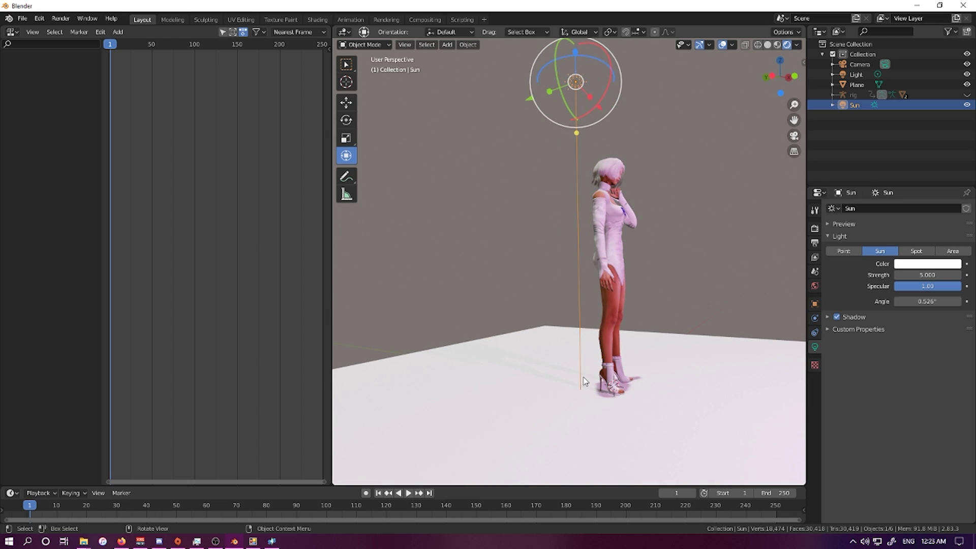
middle_click_drag(515, 337, 435, 337)
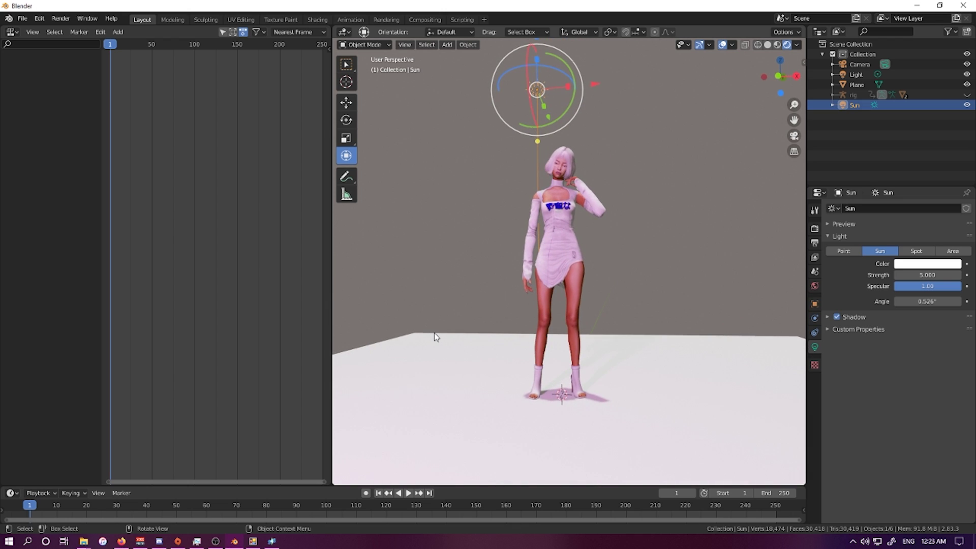
middle_click_drag(463, 206, 478, 189)
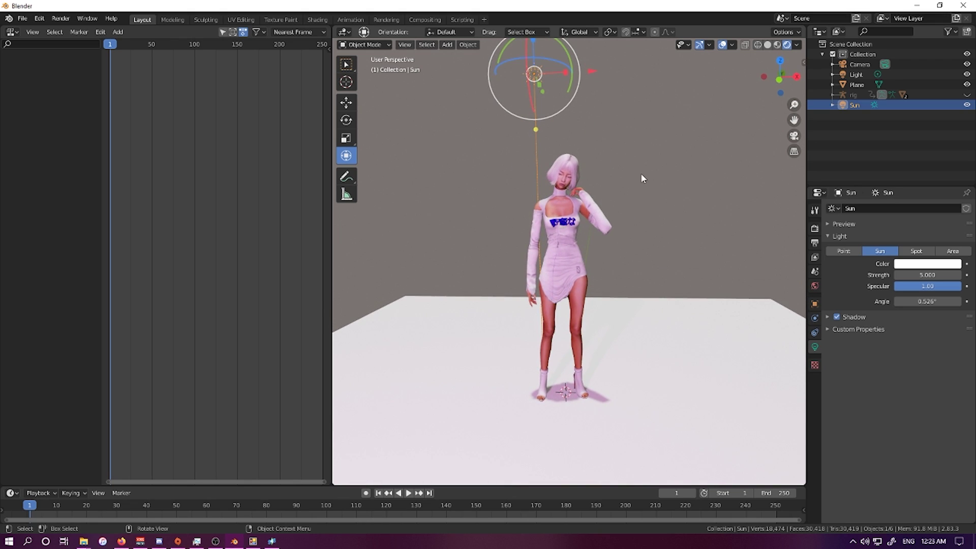
Add a second plane mesh at the character's feet and rotate it upright.
left_click(447, 45)
mouse_move(473, 56)
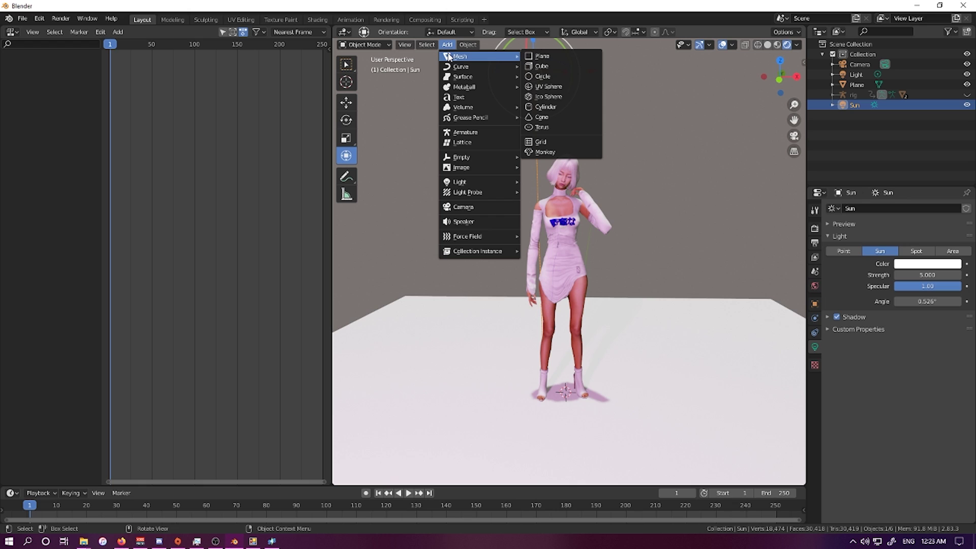
left_click(551, 54)
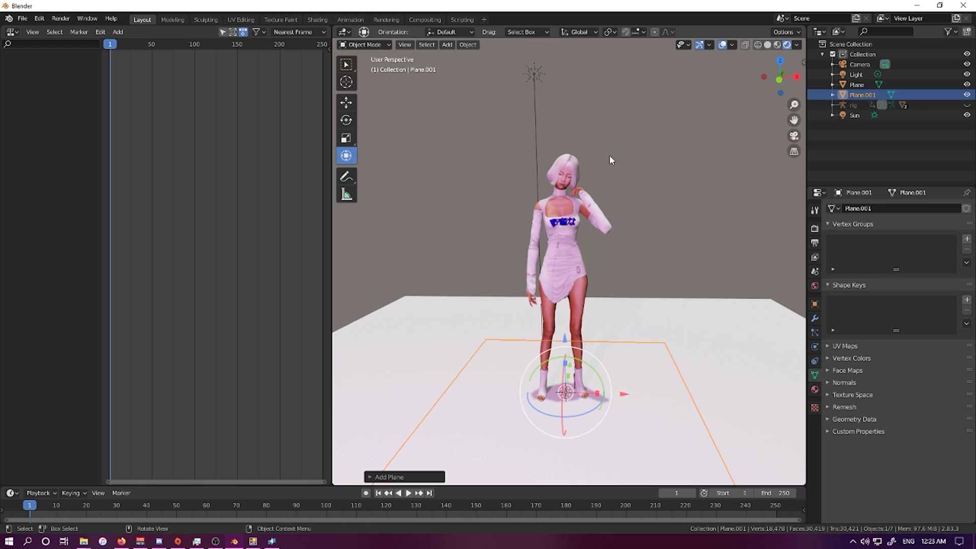
middle_click_drag(610, 158, 613, 339)
left_click_drag(616, 358, 592, 337)
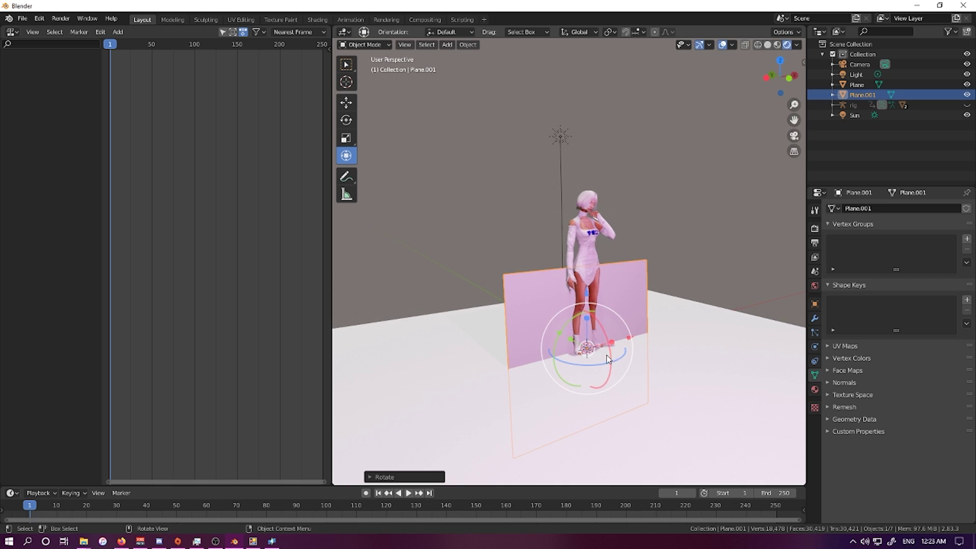
Raise the upright plane behind the character and stretch it along the Z axis so it rises above her head.
middle_click_drag(595, 331, 665, 325)
left_click_drag(632, 331, 592, 265)
middle_click_drag(626, 220, 563, 243)
key("s")
key("z")
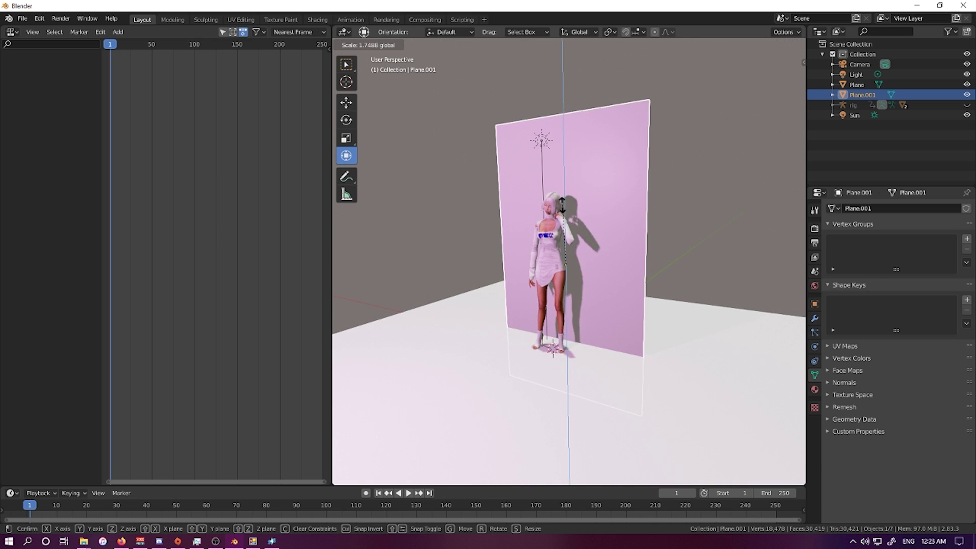
left_click(561, 216)
middle_click_drag(597, 267, 632, 254)
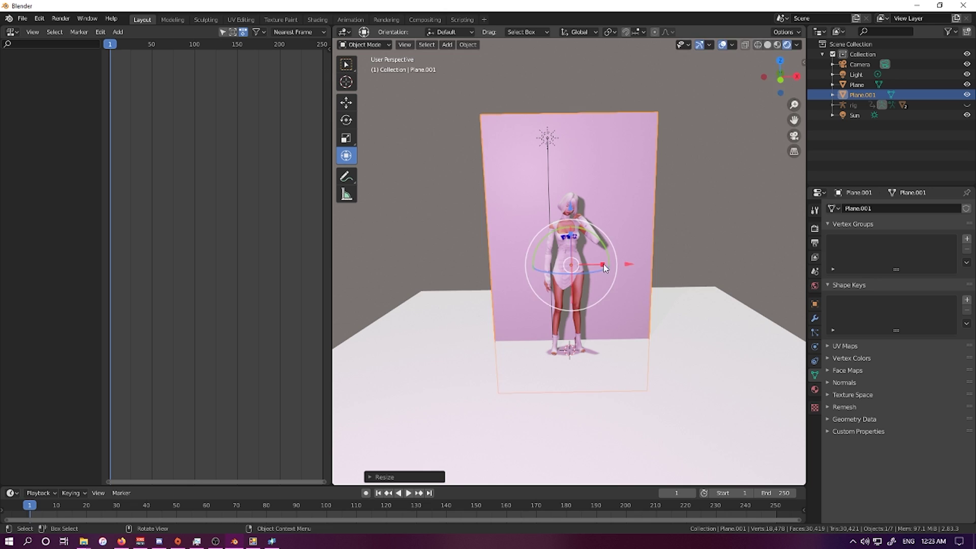
Stretch the upright plane along the X axis into a wide backdrop wall and deselect it.
key("s")
key("x")
left_click(696, 249)
left_click(769, 231)
middle_click_drag(770, 231, 755, 218)
scroll(682, 213, "up", 3)
scroll(682, 214, "up", 2)
middle_click_drag(682, 213, 671, 207)
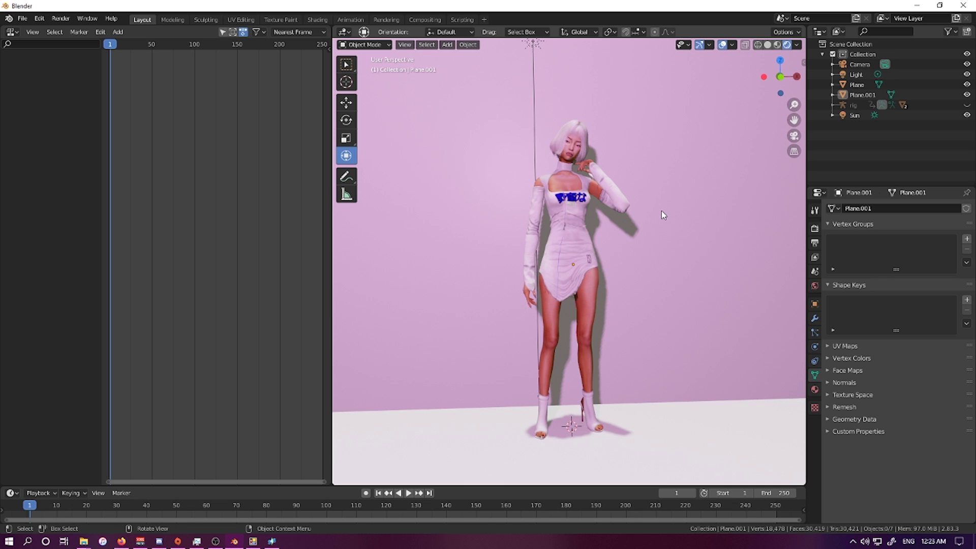
scroll(615, 190, "down", 3)
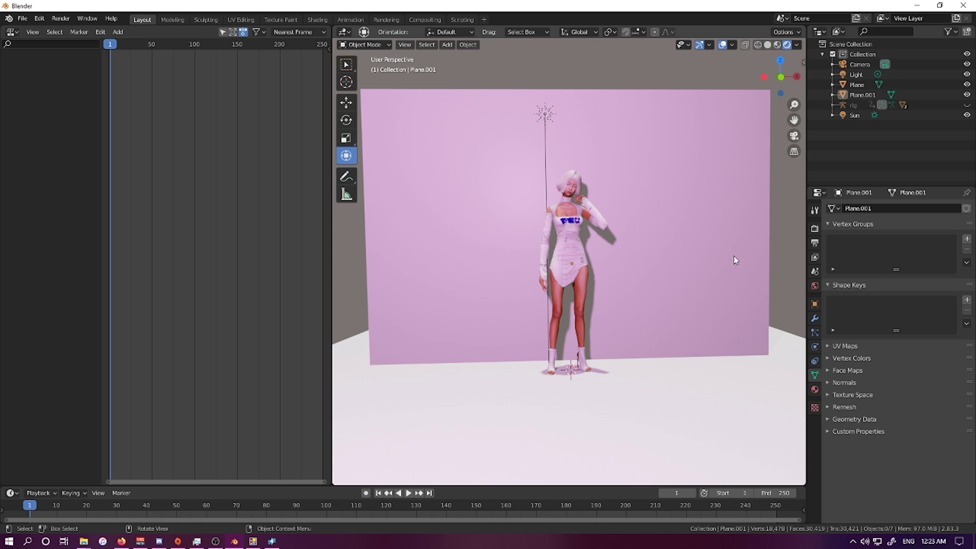
middle_click_drag(734, 259, 659, 229)
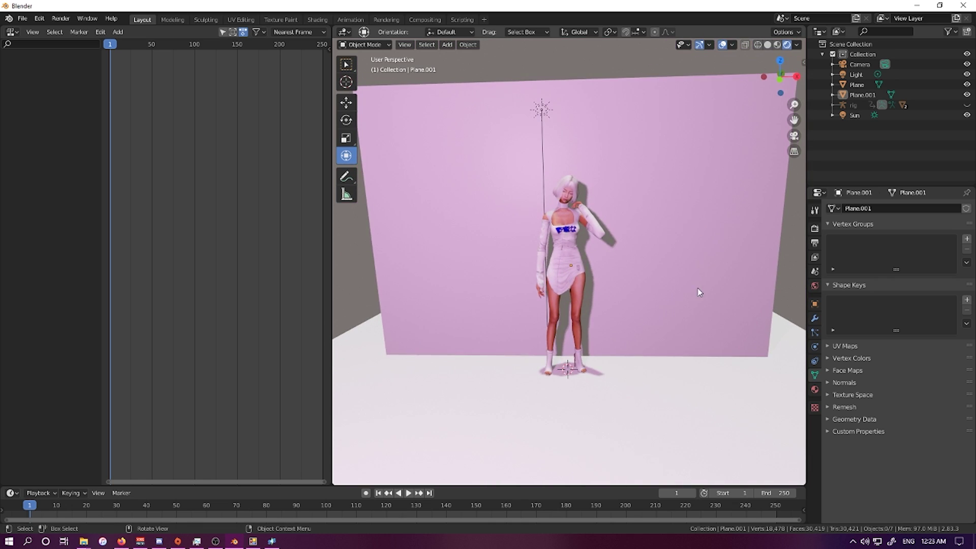
Give the backdrop wall a new material with a bright blue base color.
left_click(682, 267)
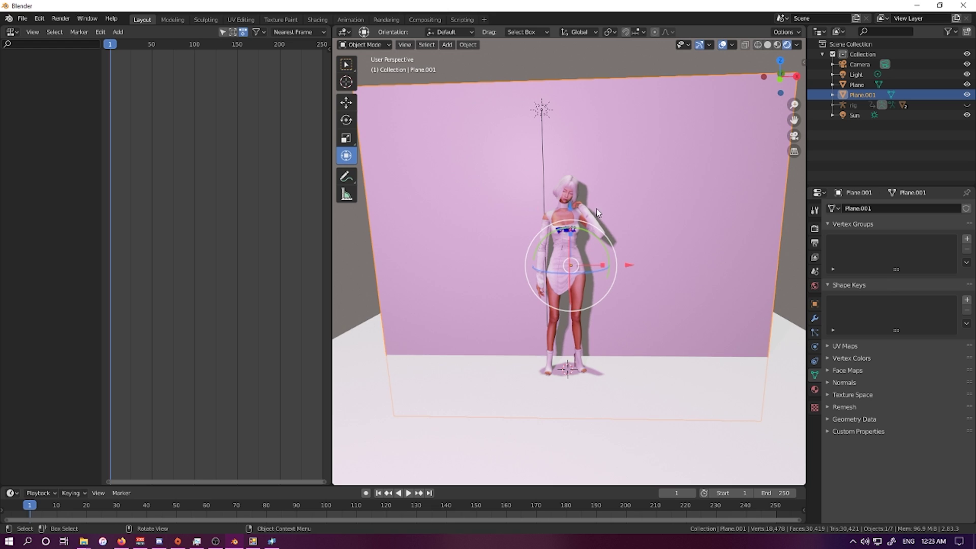
left_click(816, 391)
left_click(898, 251)
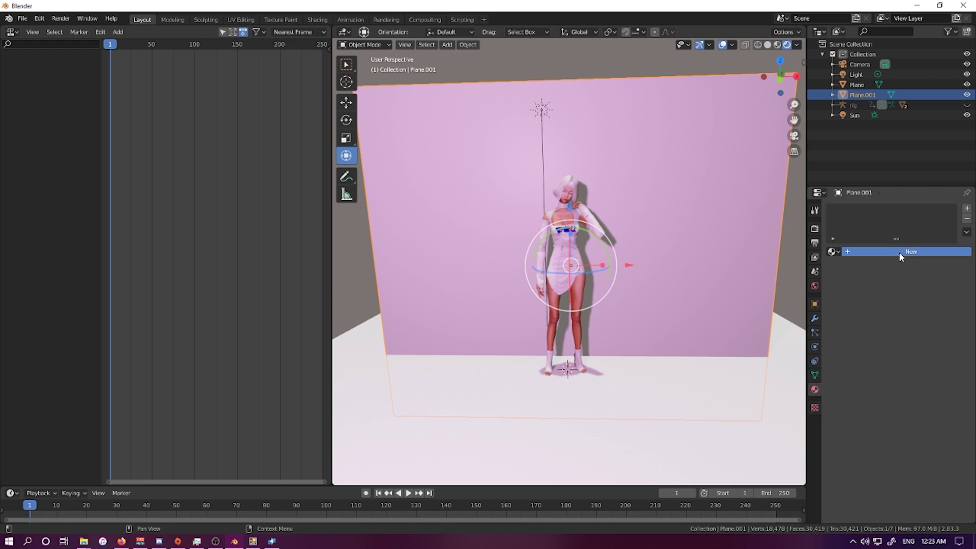
left_click(915, 355)
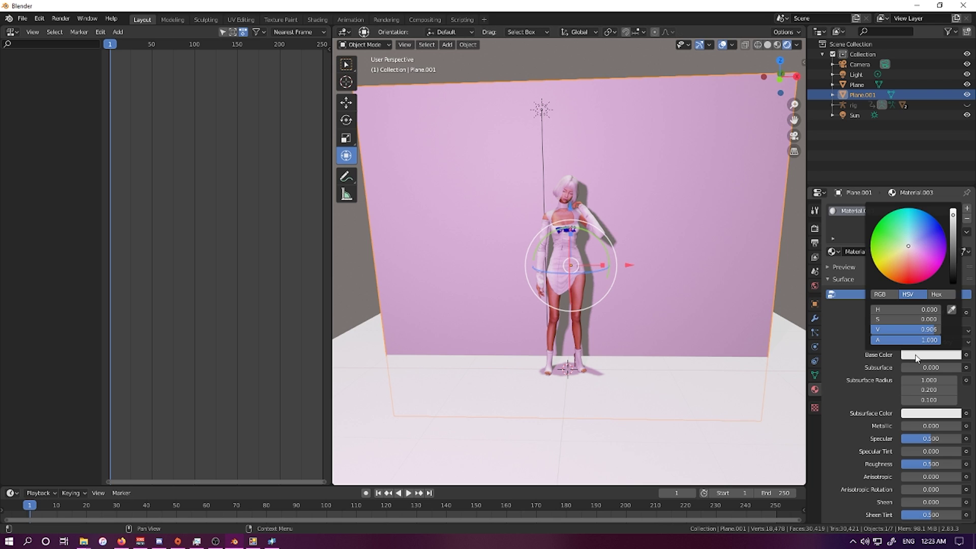
mouse_move(887, 259)
left_mouse_down()
mouse_move(924, 268)
mouse_move(912, 252)
mouse_move(927, 272)
mouse_move(925, 240)
mouse_move(917, 244)
mouse_move(937, 229)
mouse_move(926, 240)
left_mouse_up()
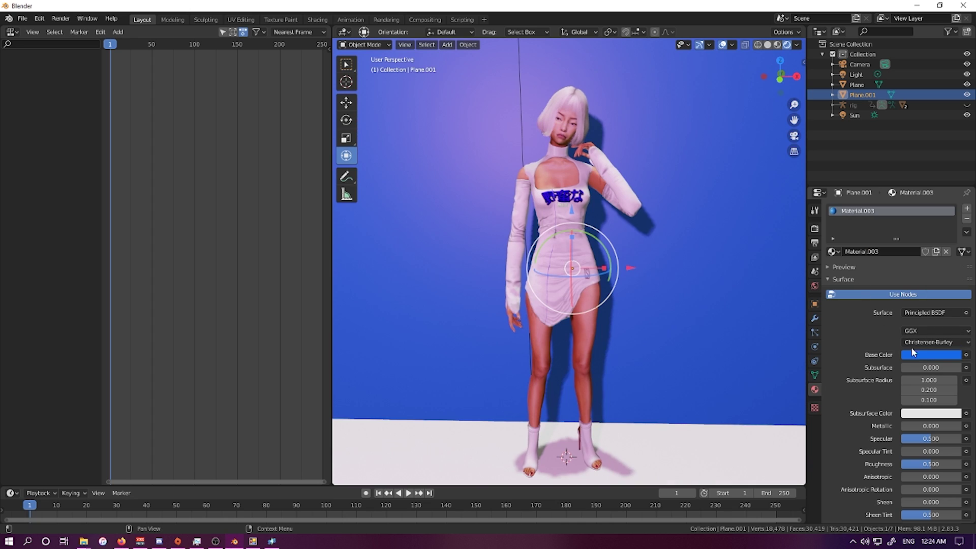
Try the Glossy BSDF surface on the backdrop wall with its roughness raised to 0.642.
left_click(914, 313)
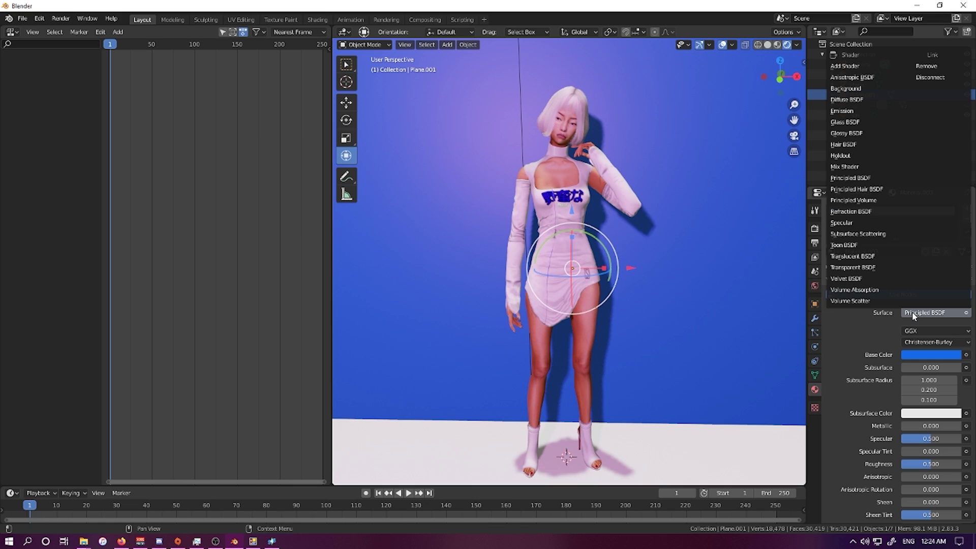
left_click(858, 135)
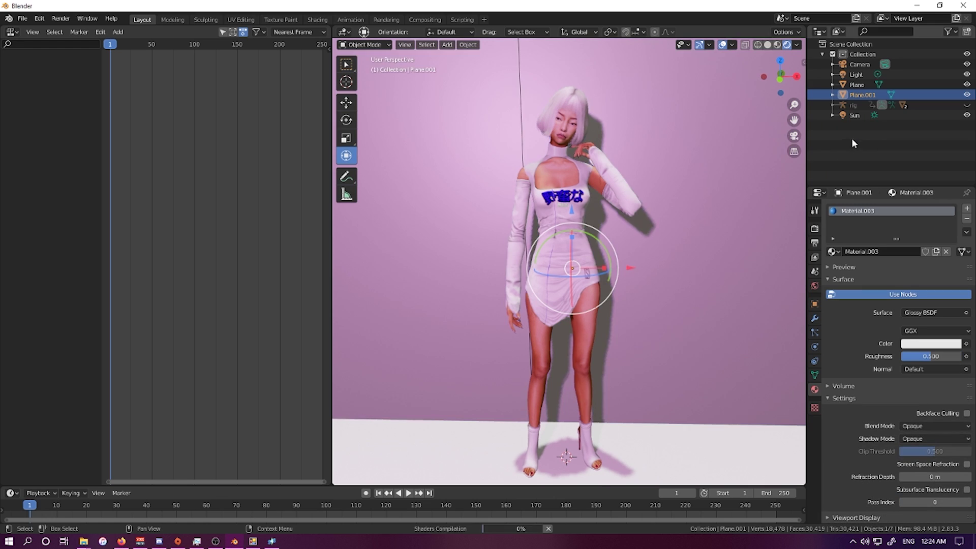
mouse_move(729, 188)
middle_mouse_down()
mouse_move(642, 197)
mouse_move(752, 178)
mouse_move(722, 182)
middle_mouse_up()
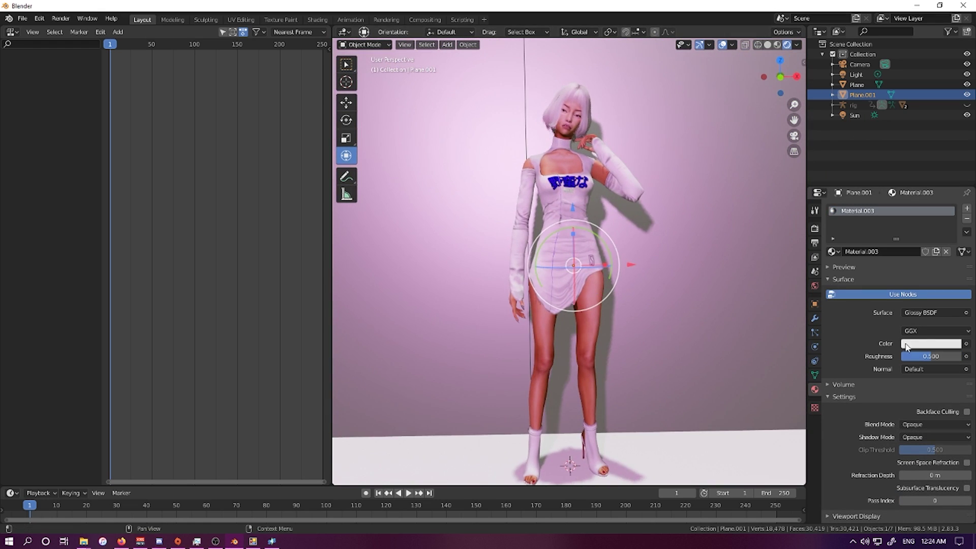
mouse_move(930, 356)
left_mouse_down()
mouse_move(944, 356)
mouse_move(912, 355)
mouse_move(938, 355)
left_mouse_up()
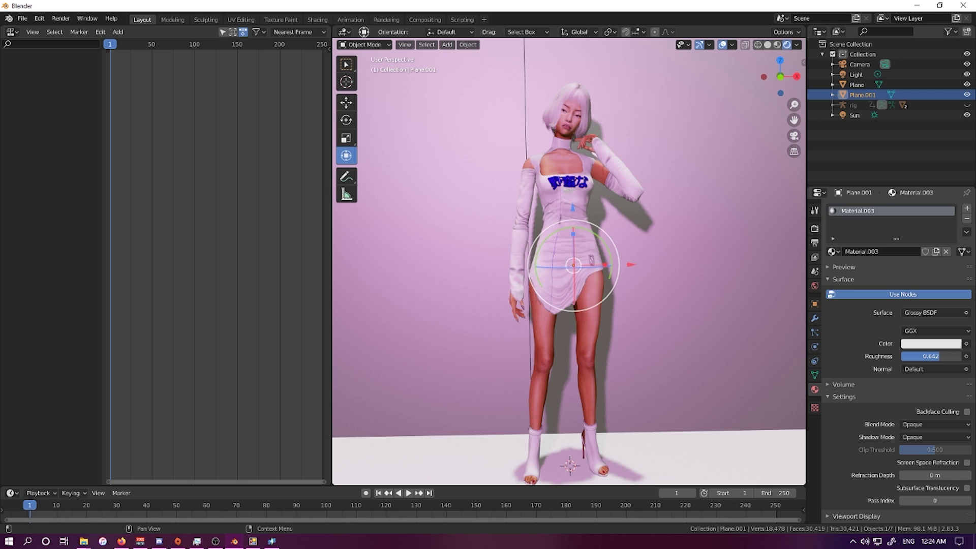
key("Escape")
Try the Glass BSDF surface on the backdrop wall and return the material to Principled BSDF.
left_click(934, 313)
left_click(858, 122)
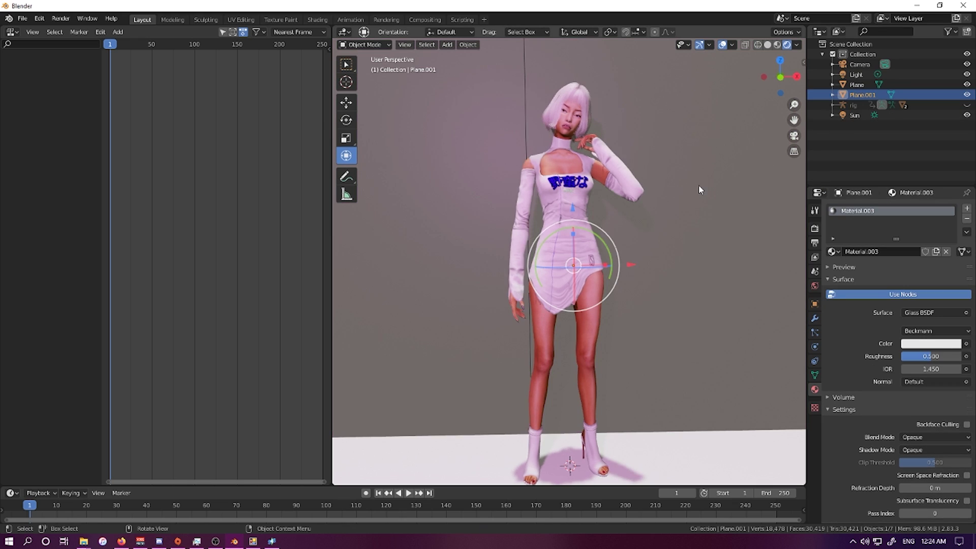
middle_click_drag(698, 185, 708, 203)
left_click(919, 314)
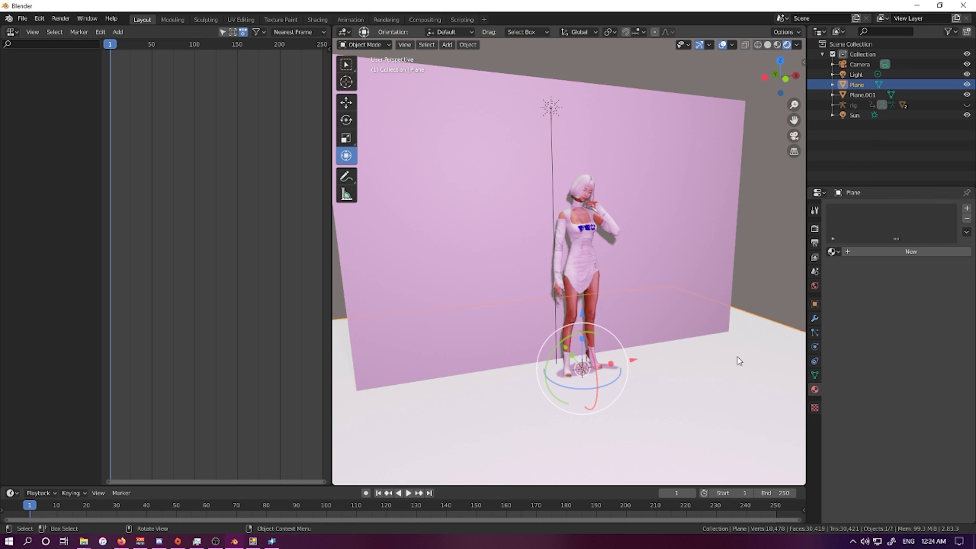
middle_click_drag(673, 339, 624, 320)
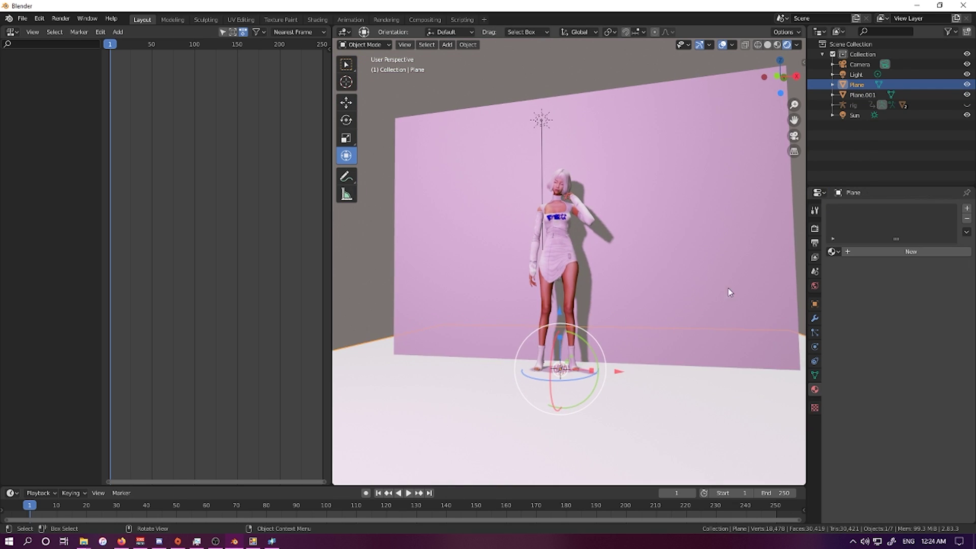
left_click(446, 46)
mouse_move(649, 222)
middle_mouse_down()
mouse_move(691, 234)
mouse_move(657, 222)
middle_mouse_up()
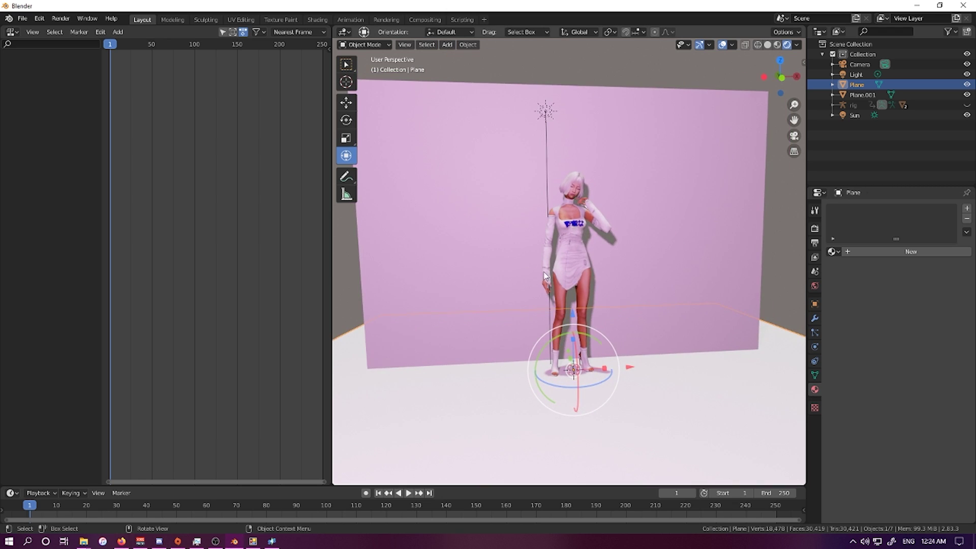
middle_click_drag(544, 276, 442, 137)
Select the backdrop wall and review its Principled BSDF material settings.
left_click(592, 154)
scroll(847, 381, "down", 3)
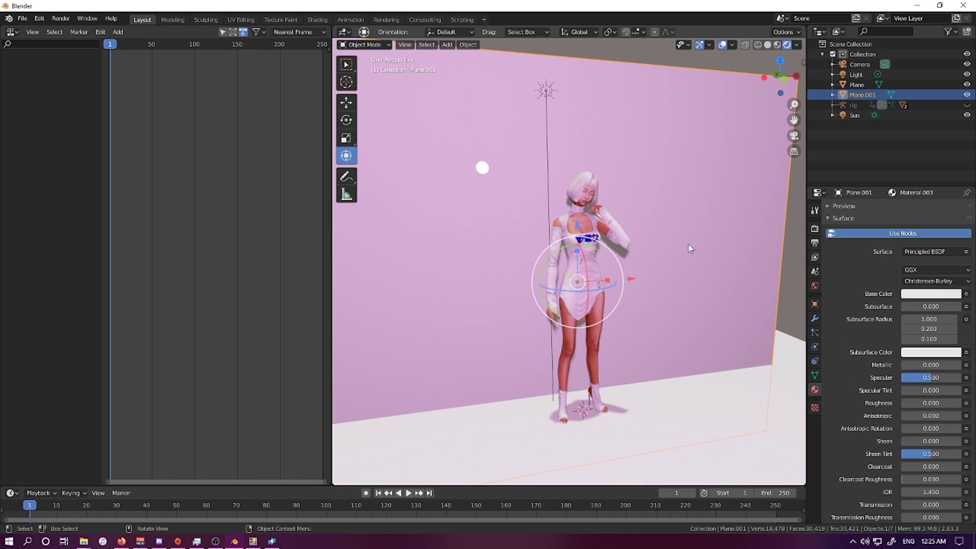
middle_click_drag(686, 283, 515, 181)
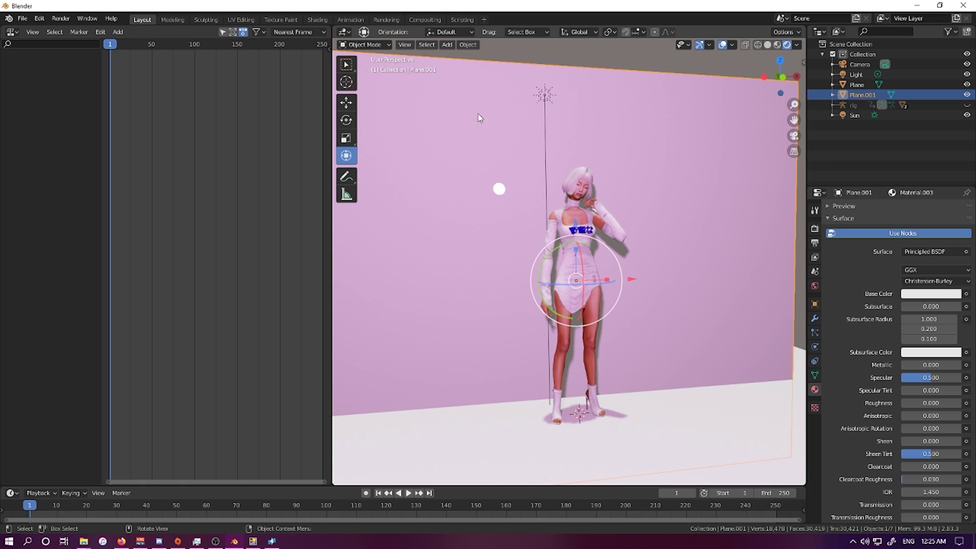
Add a reflection plane light probe and rotate it about 89 degrees to stand upright, parallel to the backdrop wall.
left_click(450, 47)
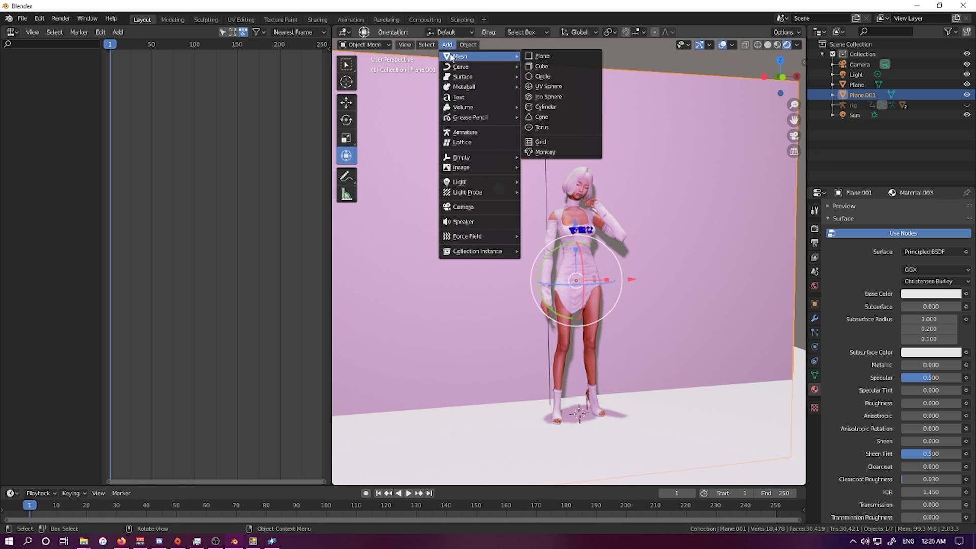
mouse_move(484, 192)
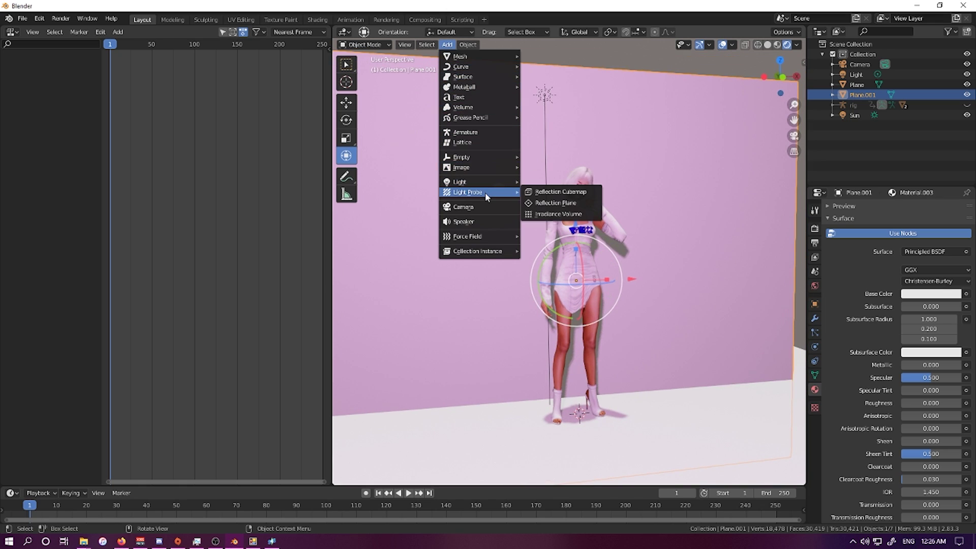
left_click(560, 203)
middle_click_drag(616, 200, 635, 299)
key("r")
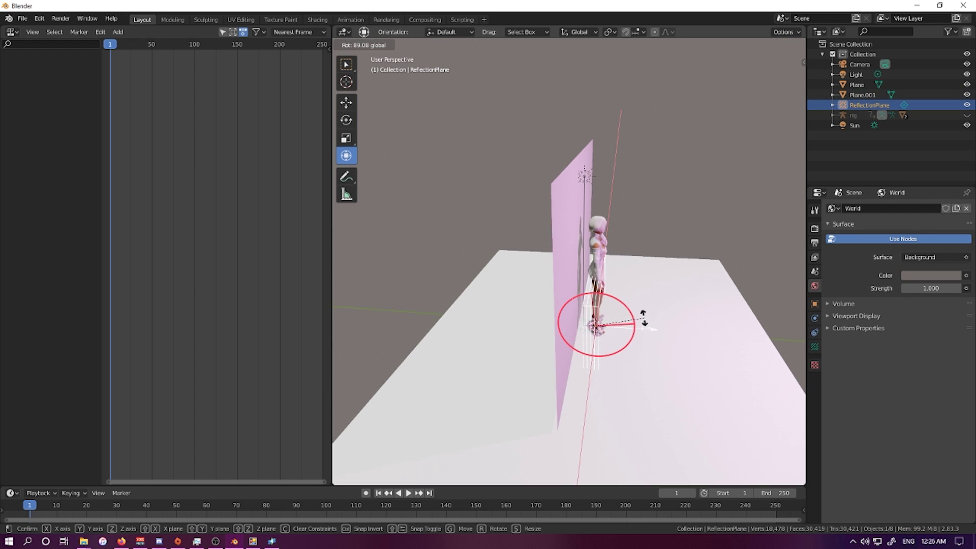
left_click(654, 313)
Scale the reflection plane's width and height to cover the backdrop wall.
middle_click_drag(654, 313, 608, 338)
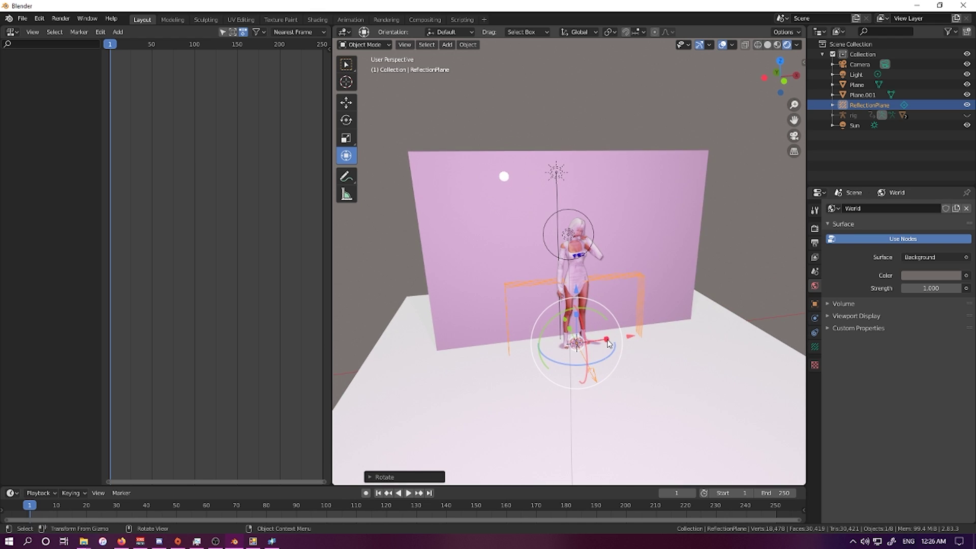
left_click_drag(609, 341, 631, 339)
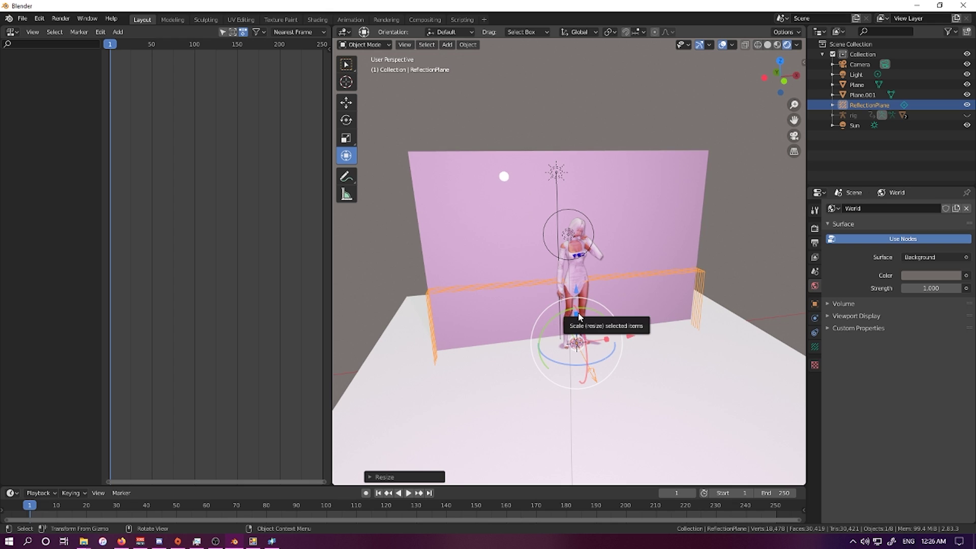
middle_click_drag(577, 319, 588, 327)
left_click_drag(585, 327, 580, 328)
Select the backdrop wall and change its material surface to Glossy BSDF.
middle_click_drag(580, 328, 649, 220)
scroll(633, 238, "up", 4)
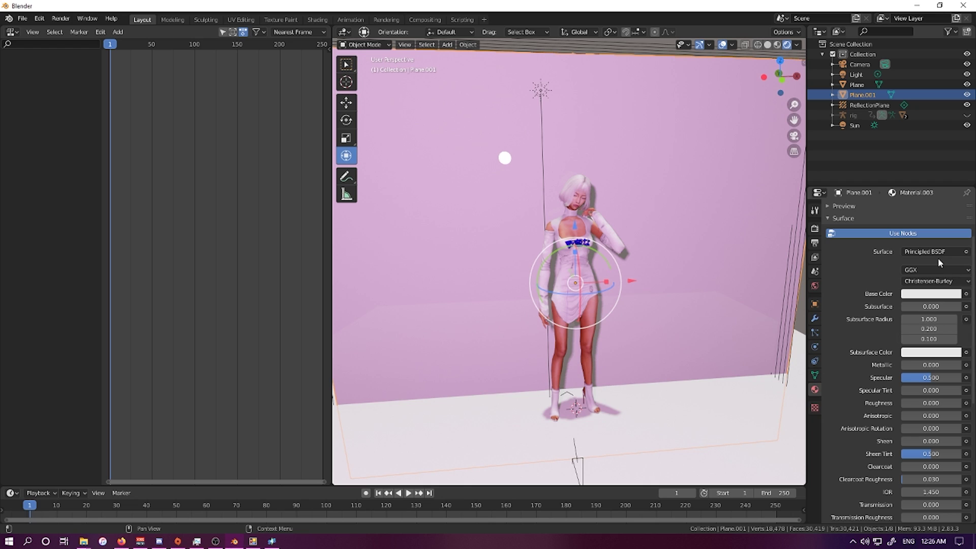
left_click(913, 252)
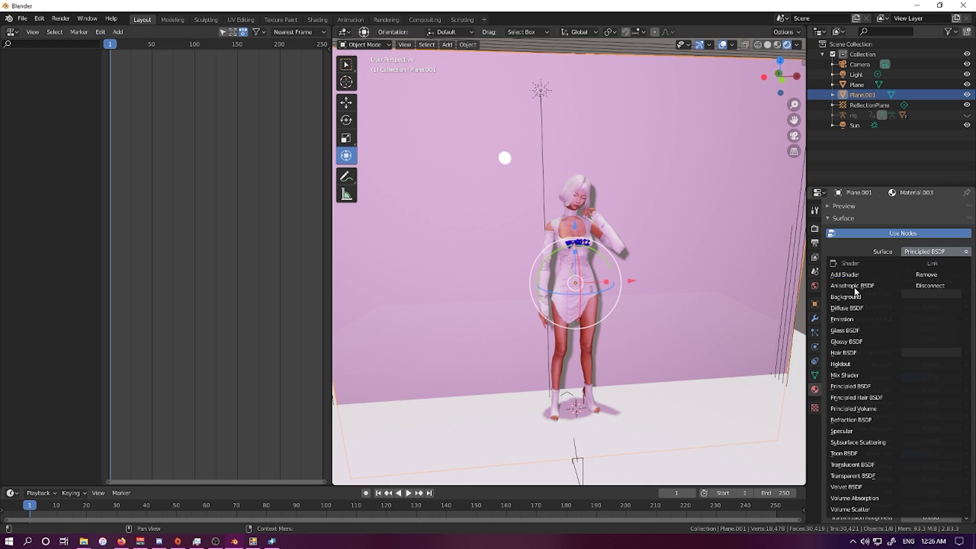
left_click(856, 341)
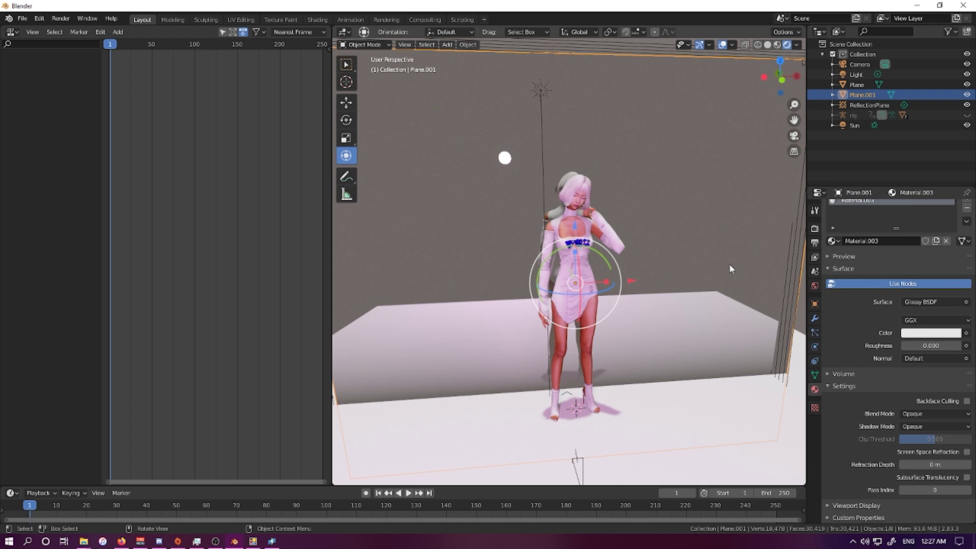
Select the pink point light and move it closer to the character, raised above the top of the backdrop wall.
middle_click_drag(729, 263, 559, 244)
left_click(379, 208)
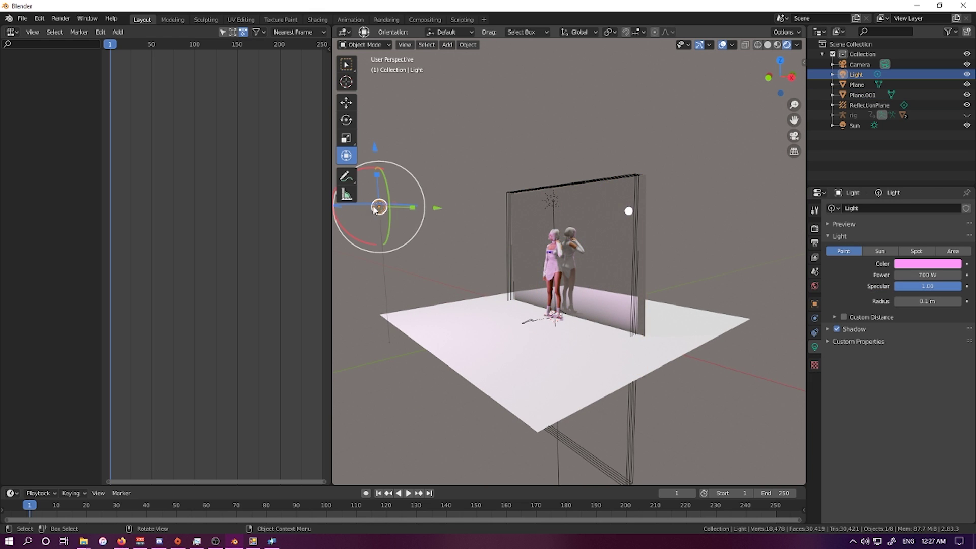
left_click_drag(375, 208, 395, 209)
middle_click_drag(396, 209, 631, 212)
scroll(540, 194, "up", 4)
scroll(541, 198, "up", 2)
scroll(494, 188, "down", 8)
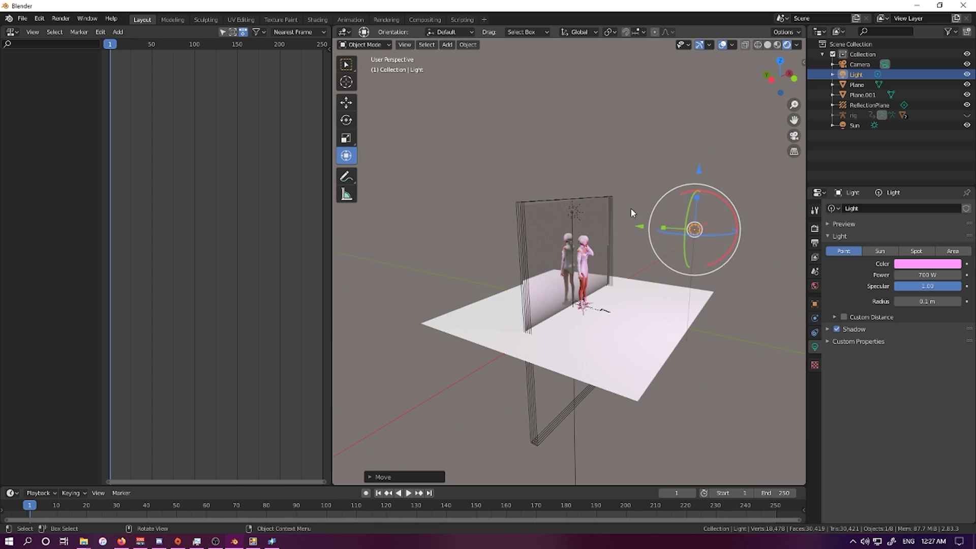
left_click_drag(701, 231, 688, 156)
middle_click_drag(622, 156, 575, 165)
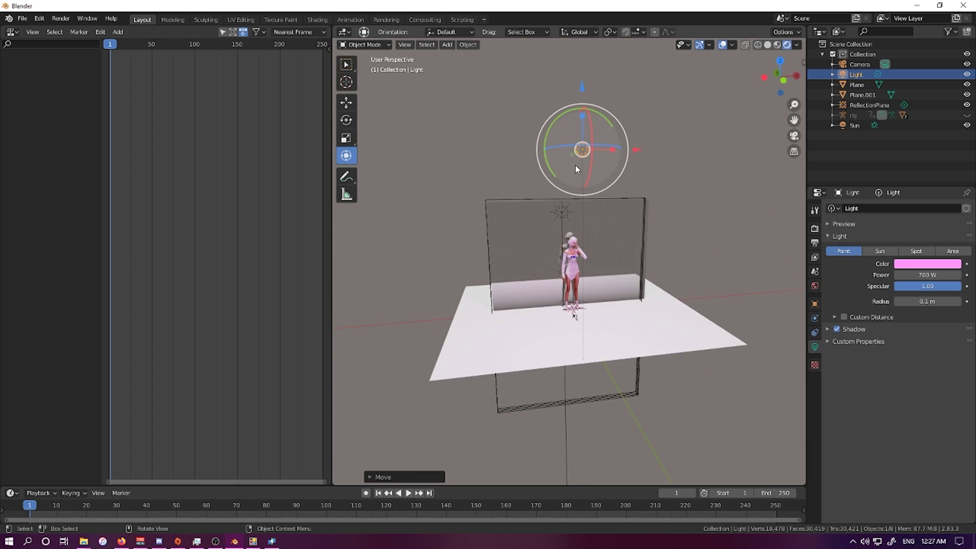
Change the world background color to a very pale pink.
scroll(709, 212, "up", 5)
middle_click_drag(709, 212, 675, 192)
scroll(675, 192, "down", 4)
left_click(815, 286)
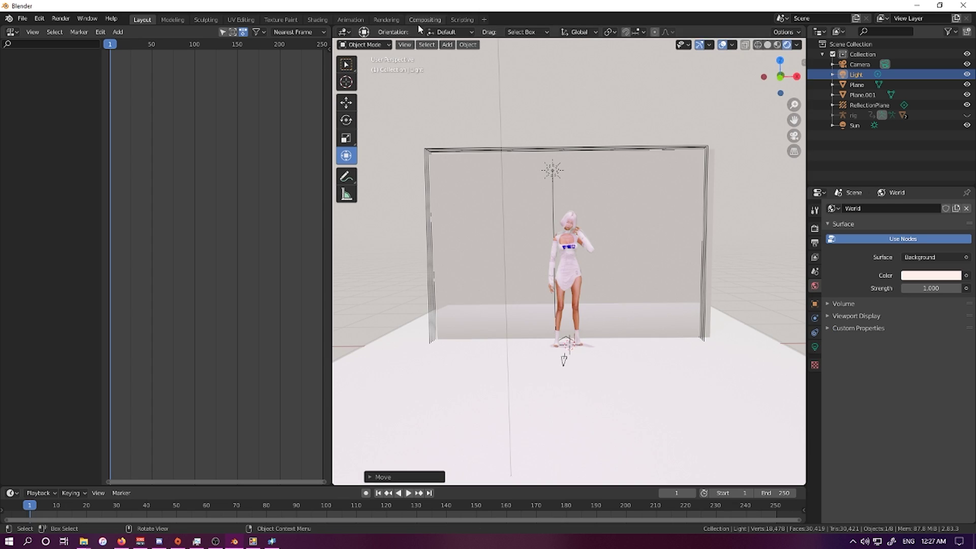
Add a spot light and move it up from the floor to the character's head height.
left_click(446, 45)
mouse_move(459, 61)
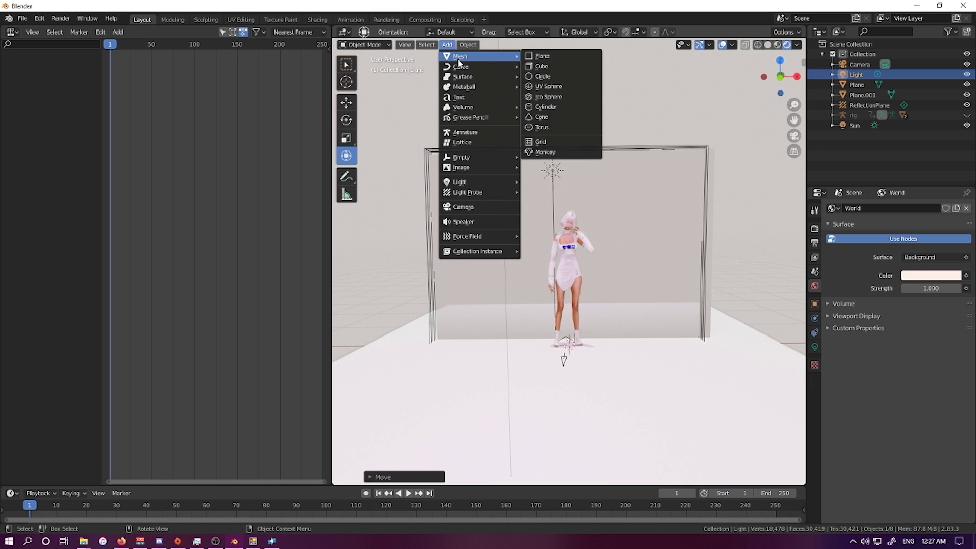
mouse_move(516, 187)
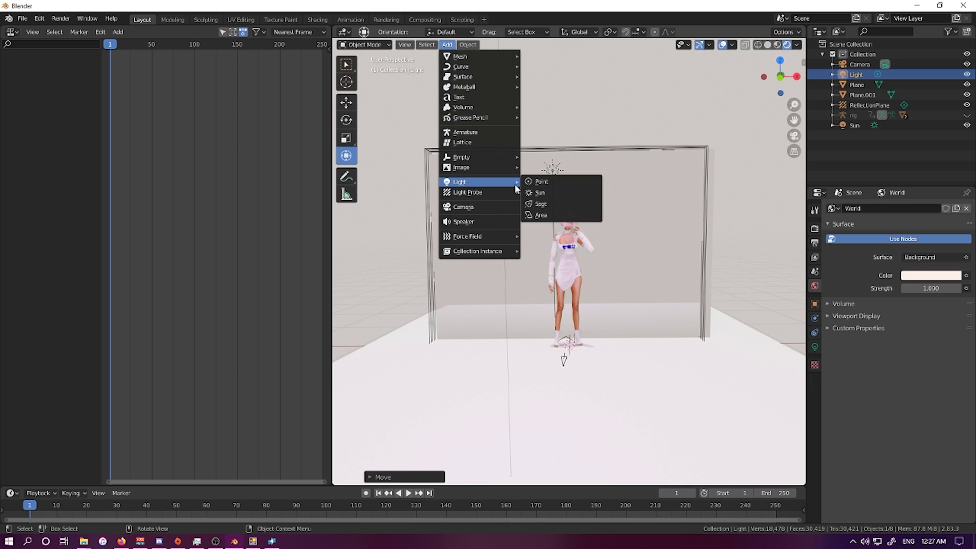
left_click(542, 205)
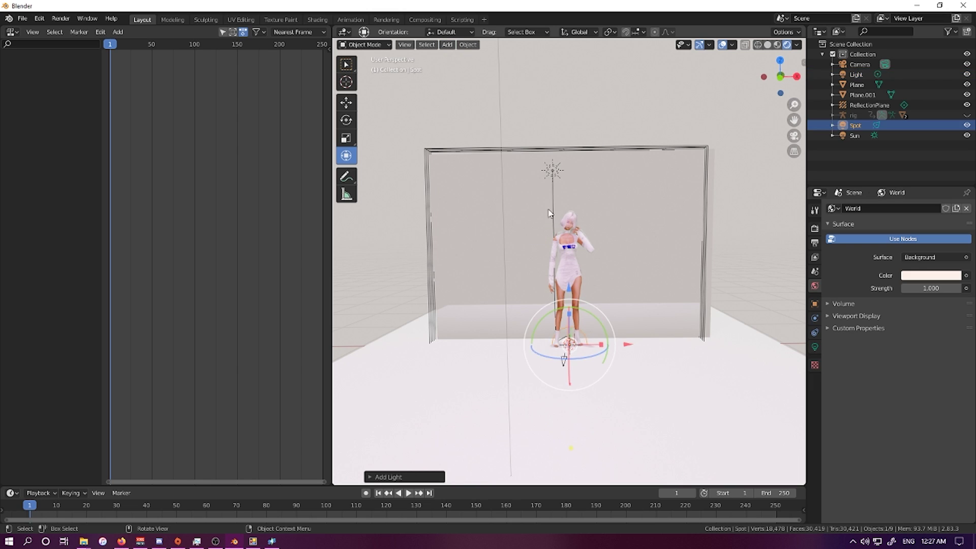
left_click_drag(572, 344, 586, 232)
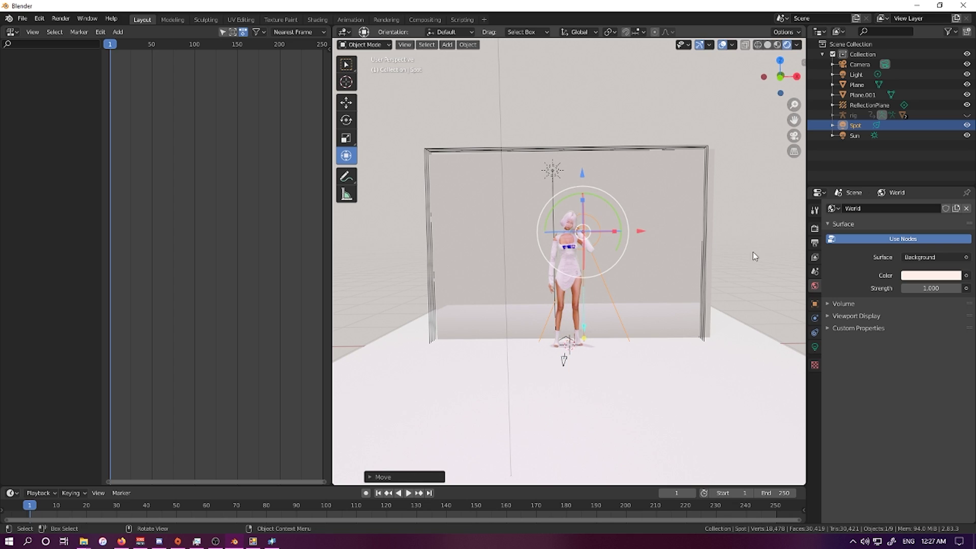
Set the spot light's power to 500 W.
left_click(813, 347)
left_click(917, 275)
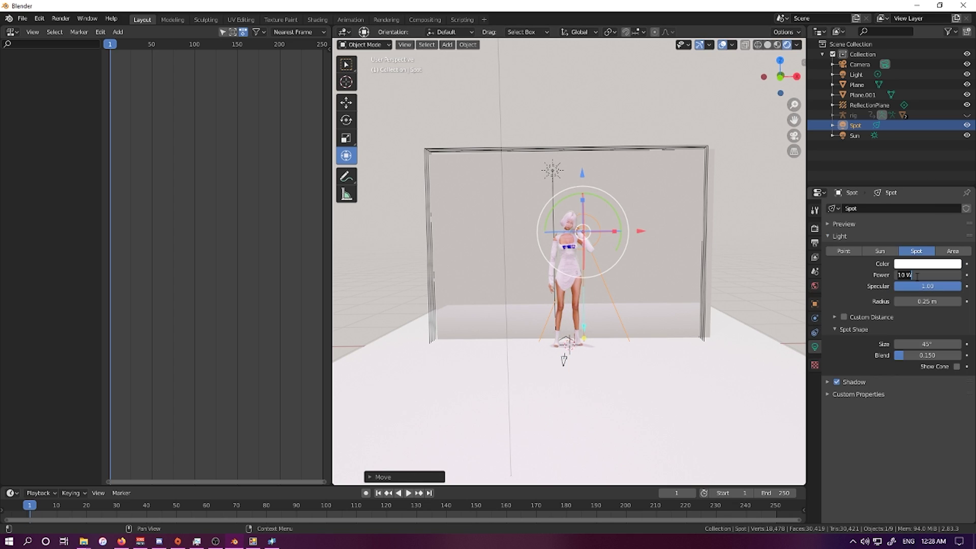
type("500")
key("Return")
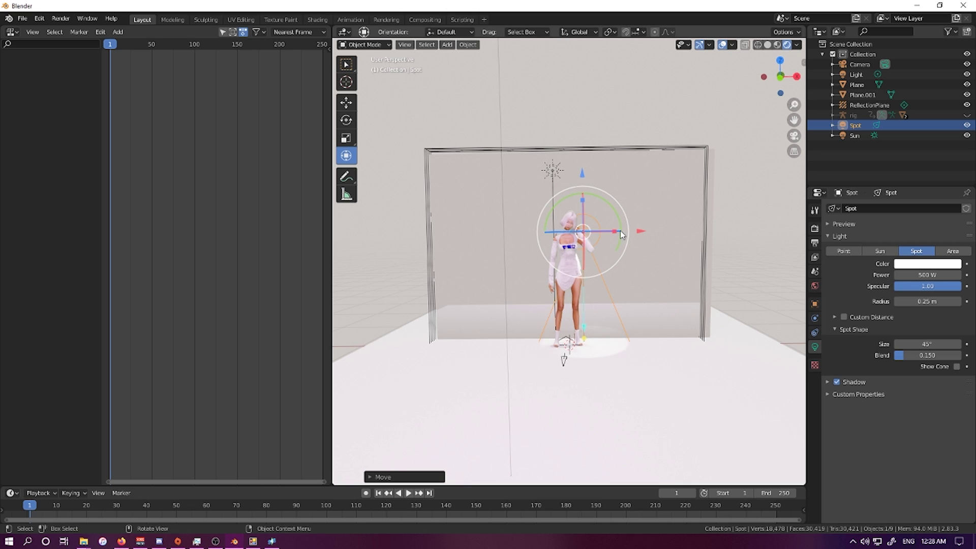
Raise the spot light well above the character's head and make it blue with a power of 1800 W.
middle_click_drag(620, 230, 571, 223)
key("g")
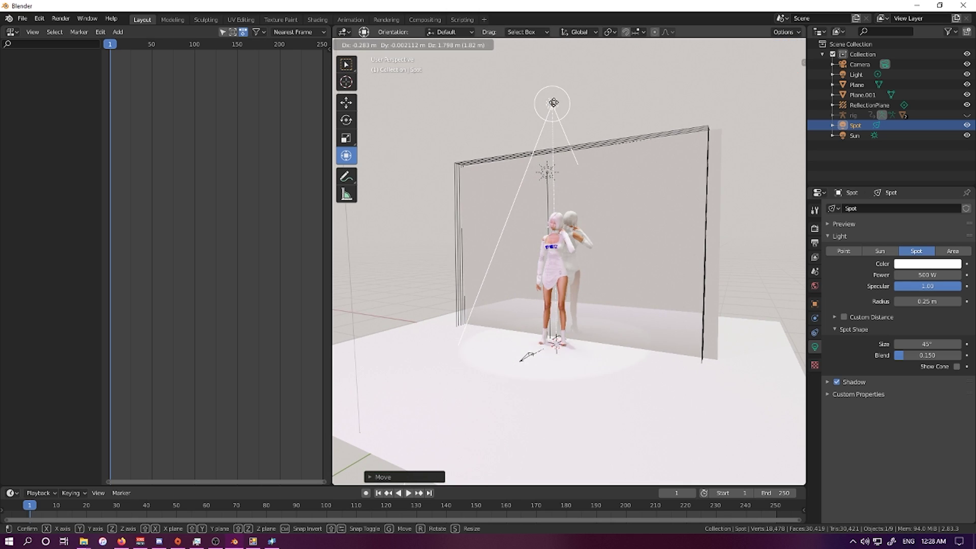
left_click(539, 105)
middle_click_drag(538, 105, 562, 122)
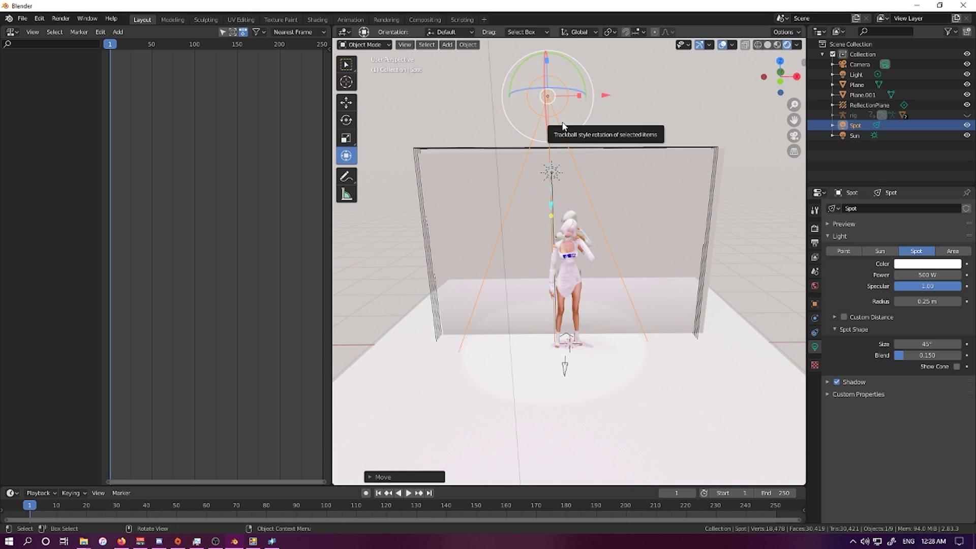
middle_click_drag(562, 126, 593, 105)
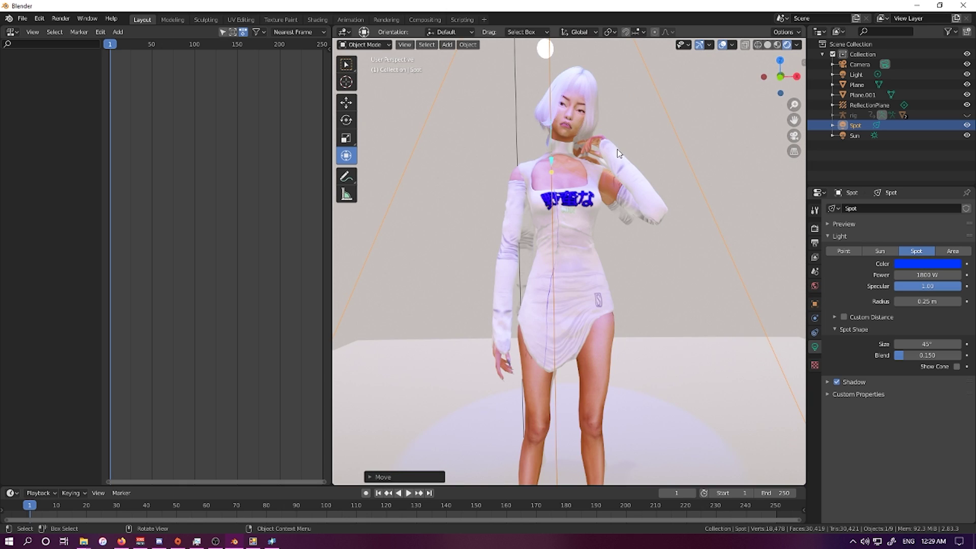
scroll(610, 161, "down", 4)
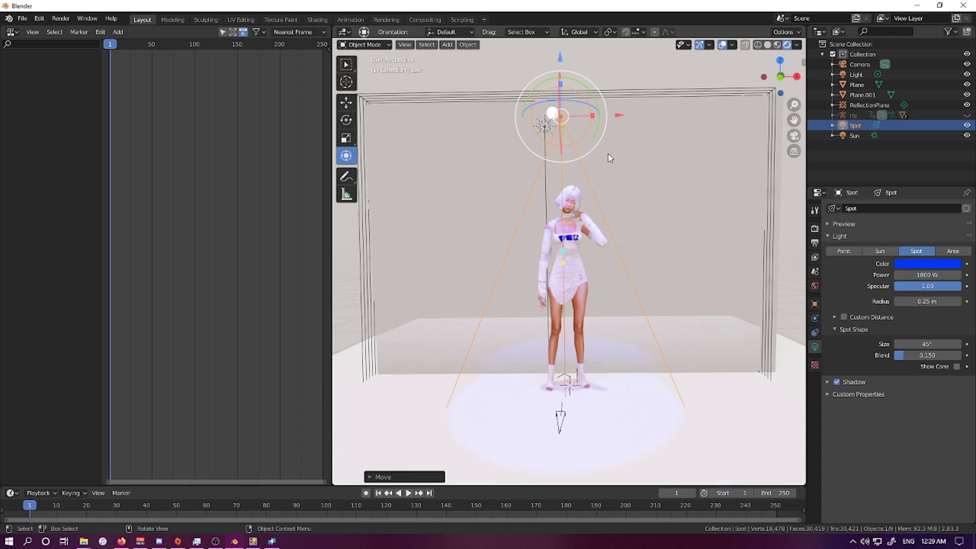
Add a text object at the character's feet.
left_click(447, 46)
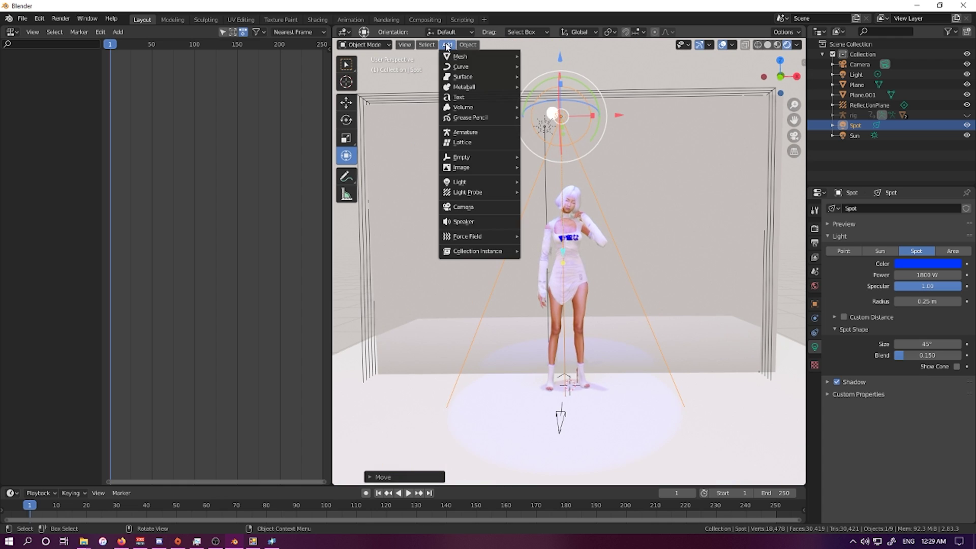
left_click(481, 100)
scroll(610, 304, "down", 3)
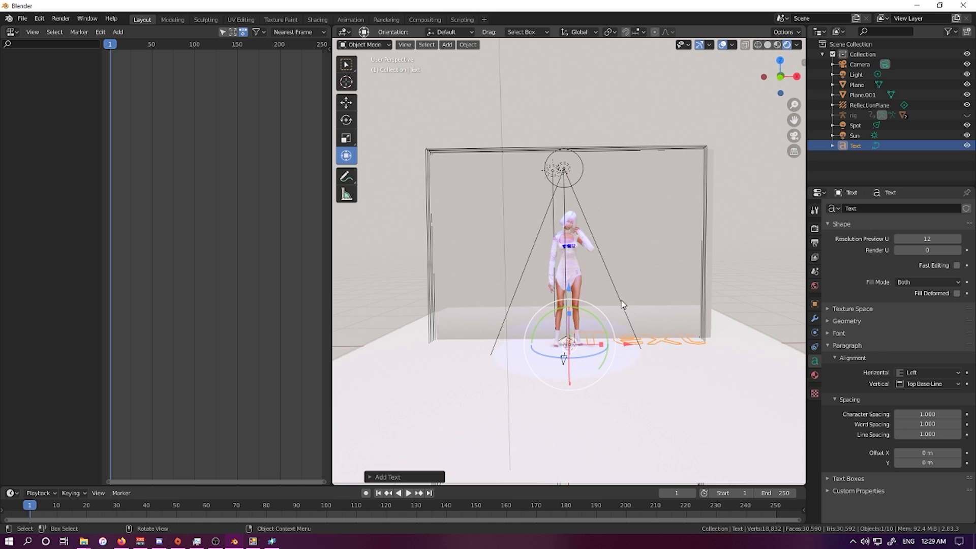
middle_click_drag(625, 351, 647, 347)
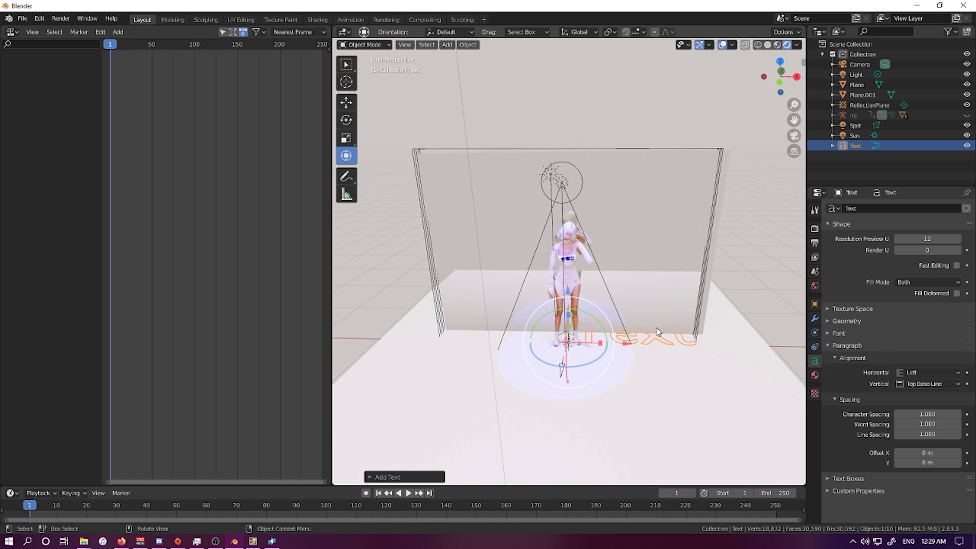
Enter Edit Mode on the text object and replace its default text with "Hi this".
left_click(386, 45)
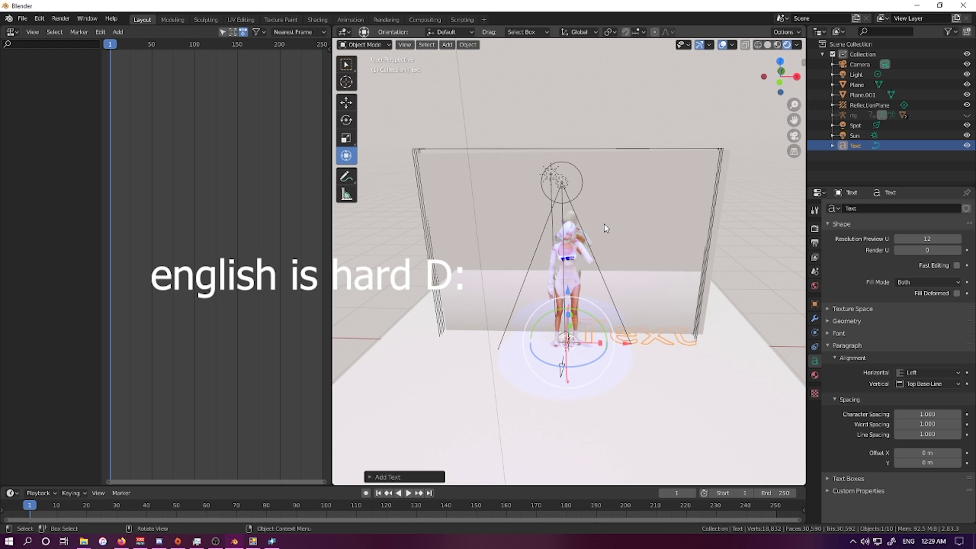
key("Tab")
key("BackSpace")
key("BackSpace")
key("BackSpace")
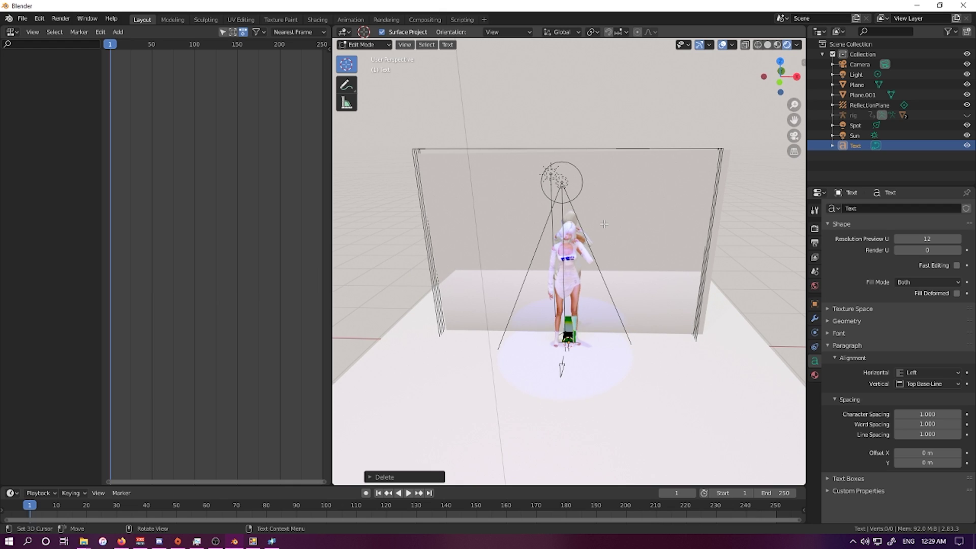
type("Hi this")
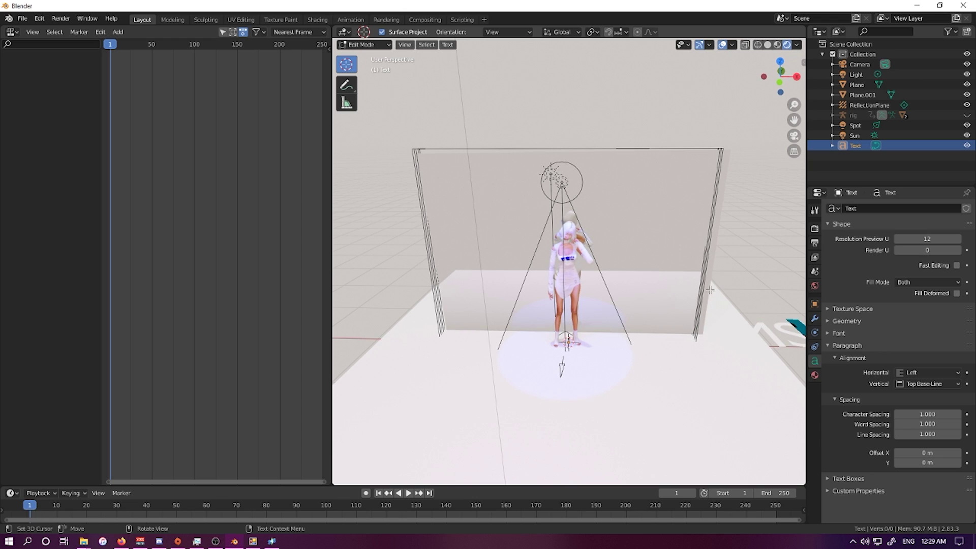
Load Oswald-VariableFont_wght.ttf from the Downloads folder as the text object's regular font.
middle_click_drag(745, 283, 812, 332)
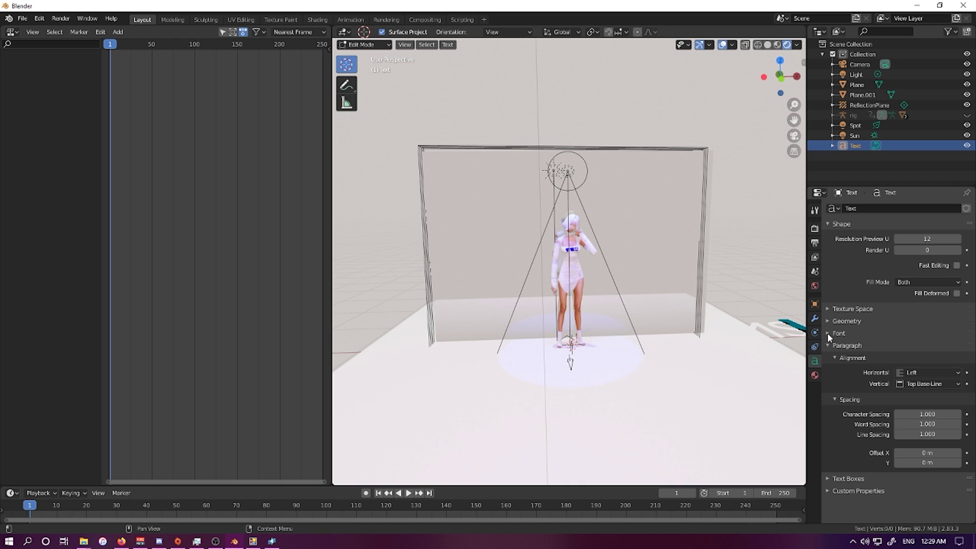
left_click(829, 333)
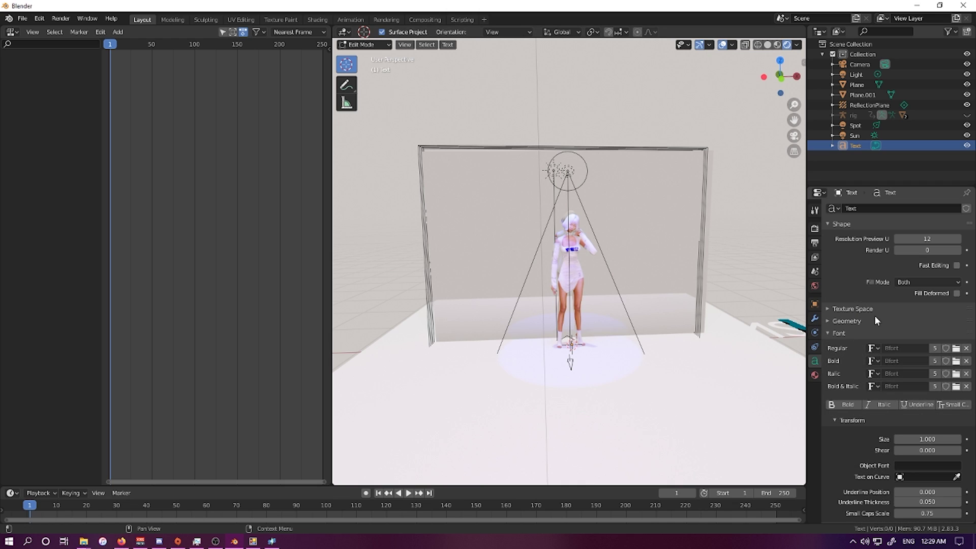
left_click(956, 348)
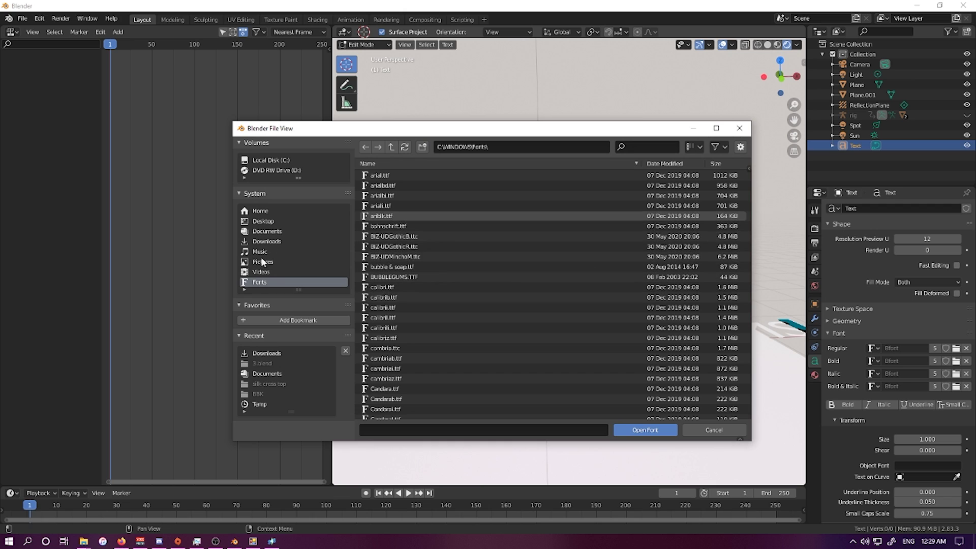
left_click(277, 247)
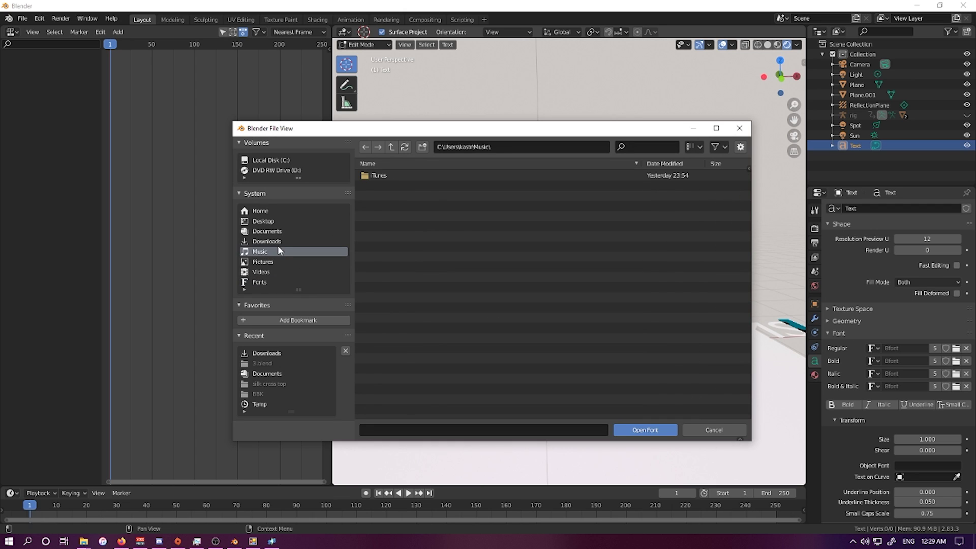
left_click(278, 241)
left_click(417, 399)
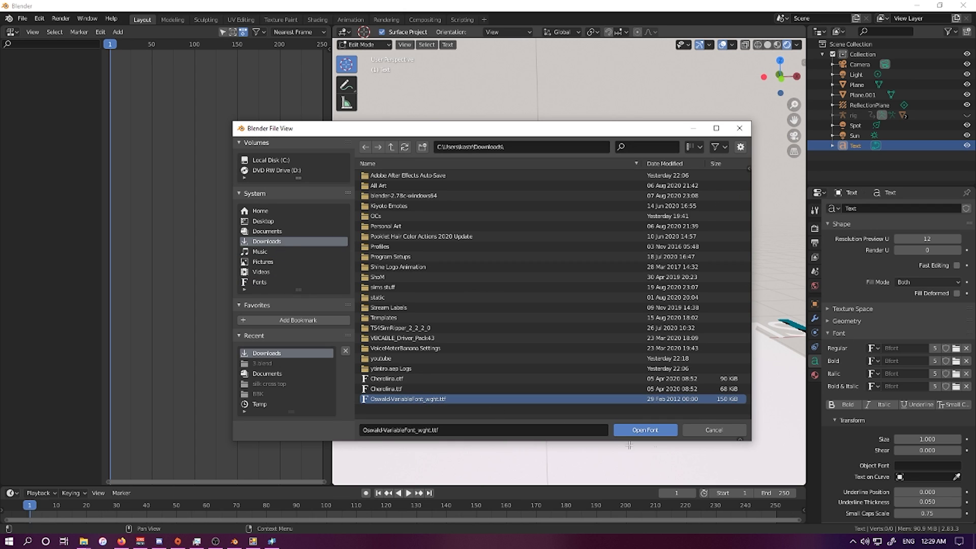
left_click(645, 430)
mouse_move(754, 301)
middle_mouse_down()
mouse_move(706, 304)
mouse_move(754, 307)
middle_mouse_up()
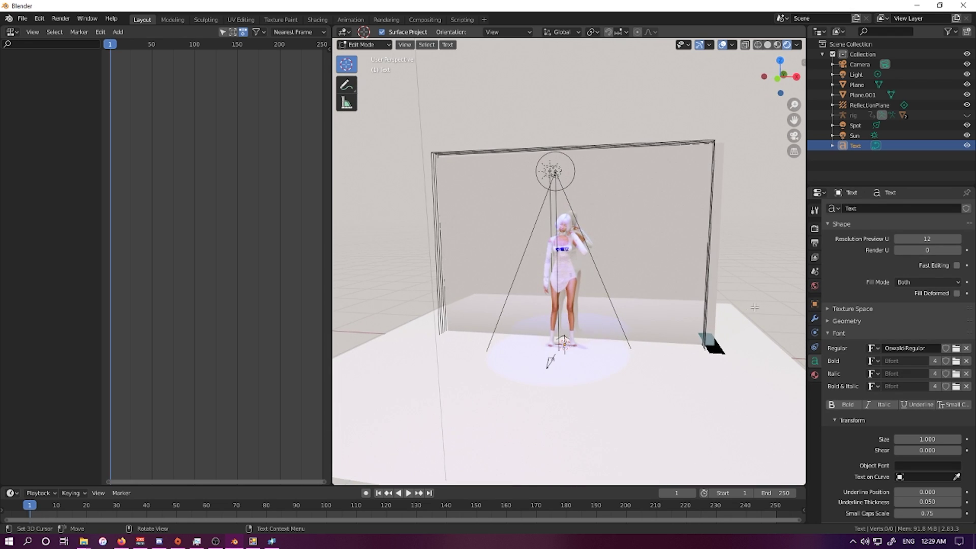
Add a Solidify modifier to the text object and set its thickness to about -0.16 m.
left_click(814, 319)
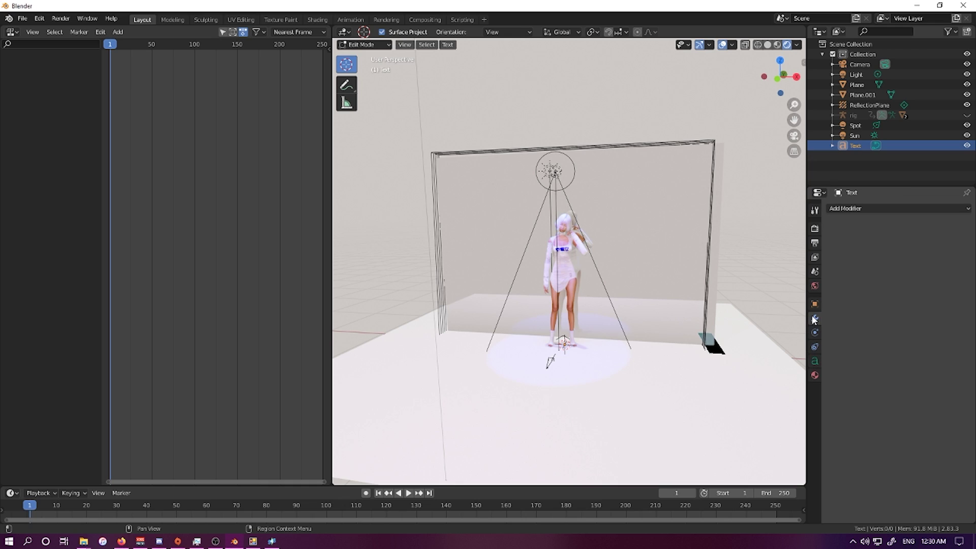
left_click(870, 208)
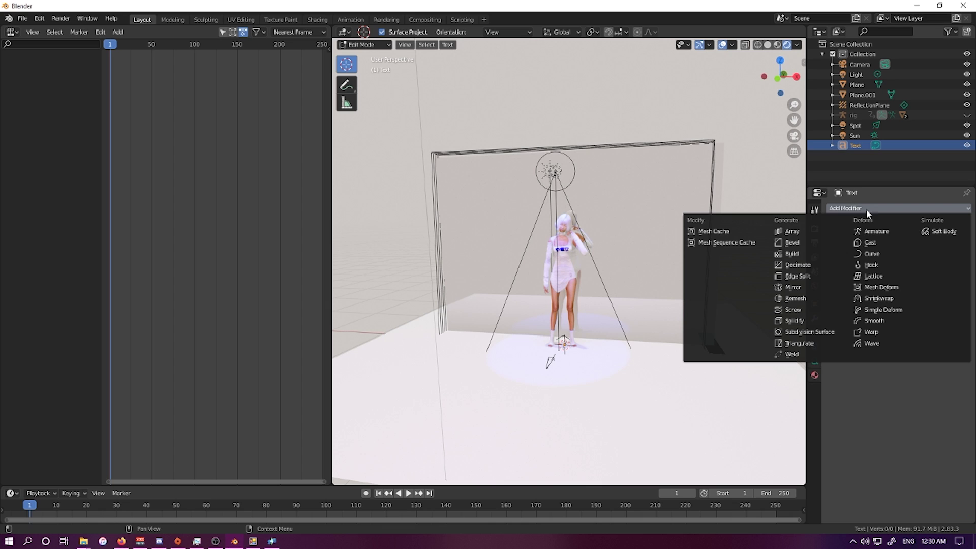
left_click(794, 320)
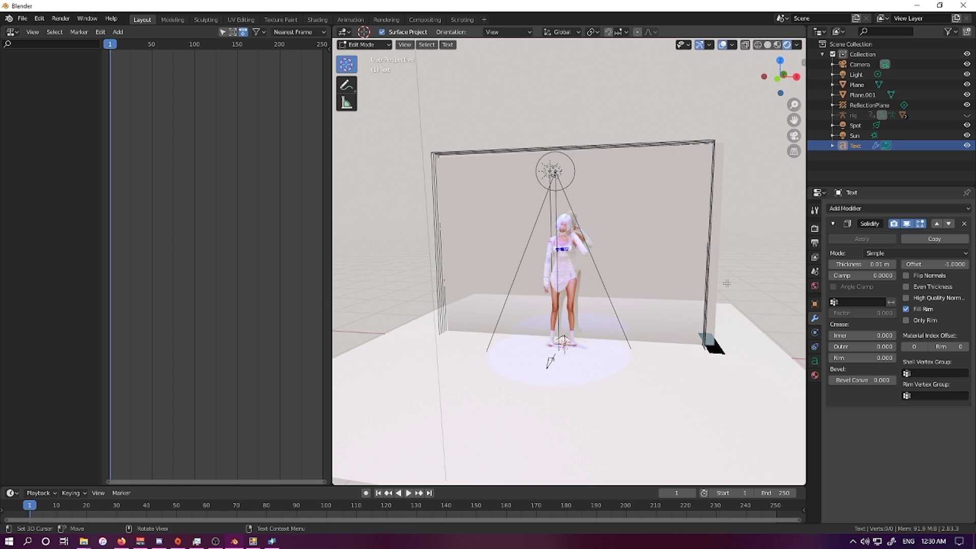
middle_click_drag(727, 284, 747, 288)
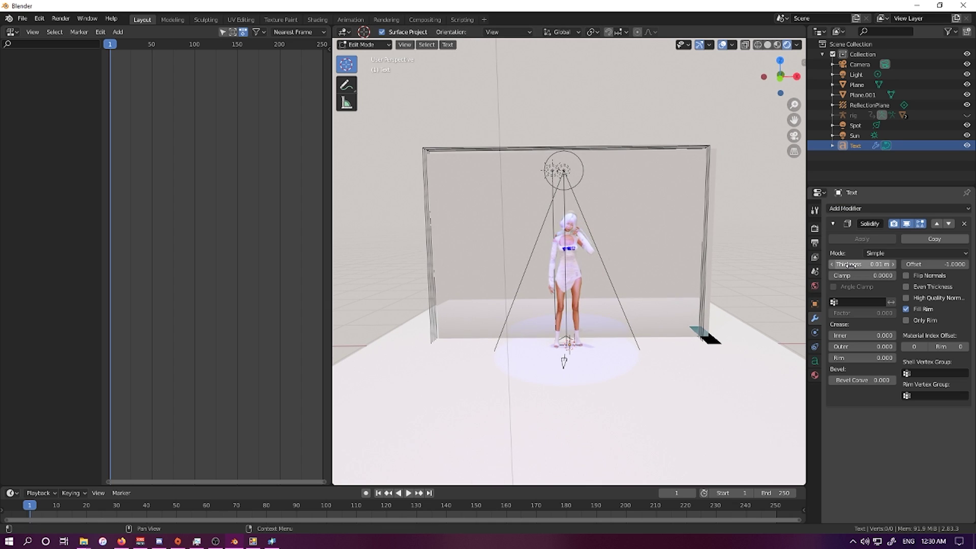
mouse_move(847, 265)
left_mouse_down()
mouse_move(864, 265)
mouse_move(767, 265)
mouse_move(849, 265)
mouse_move(839, 265)
left_mouse_up()
middle_click_drag(661, 325, 323, 100)
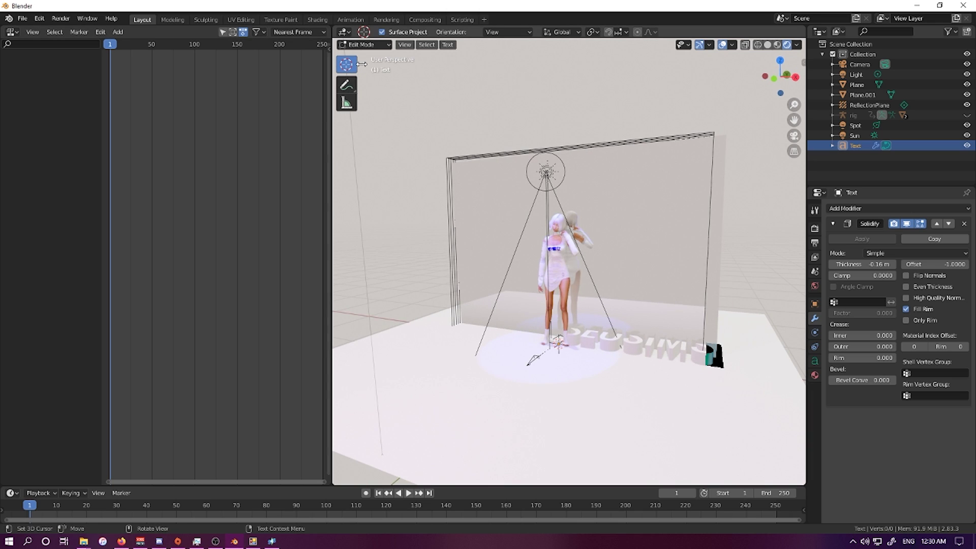
Leave Edit Mode and move the text behind the character, centred at about head height.
key("Tab")
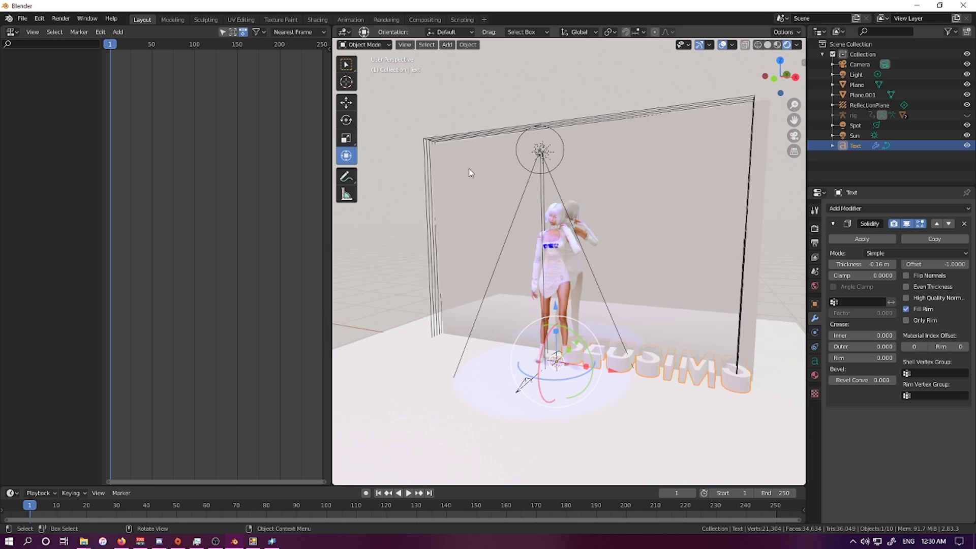
left_click_drag(544, 336, 529, 372)
middle_click_drag(529, 373, 690, 168)
left_click(690, 167)
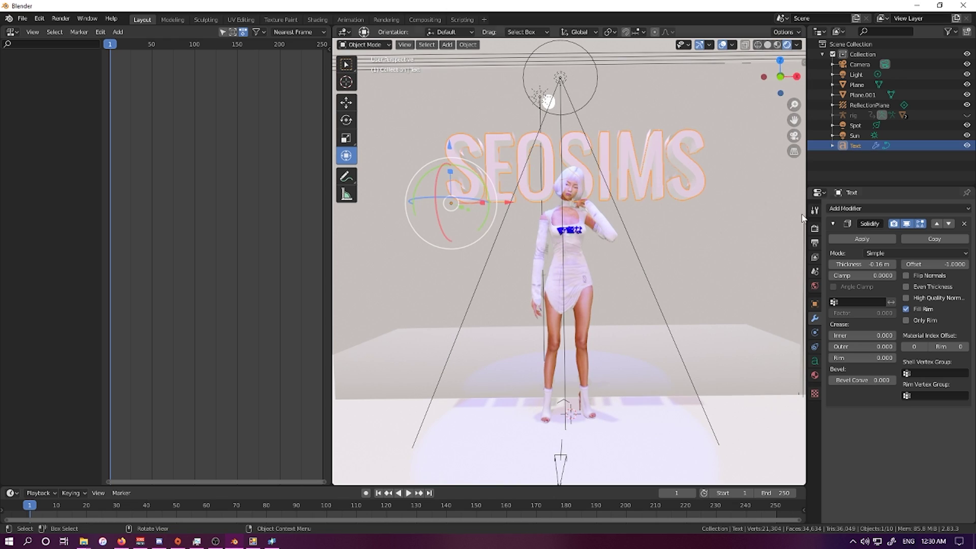
Give the text a new material with a Glossy BSDF surface and a light blue color.
left_click(814, 374)
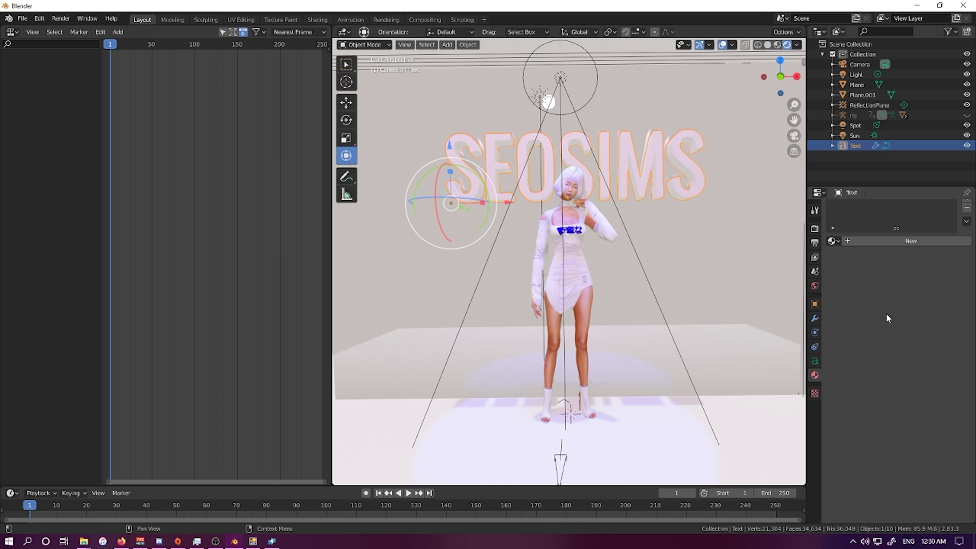
left_click_drag(896, 228, 896, 238)
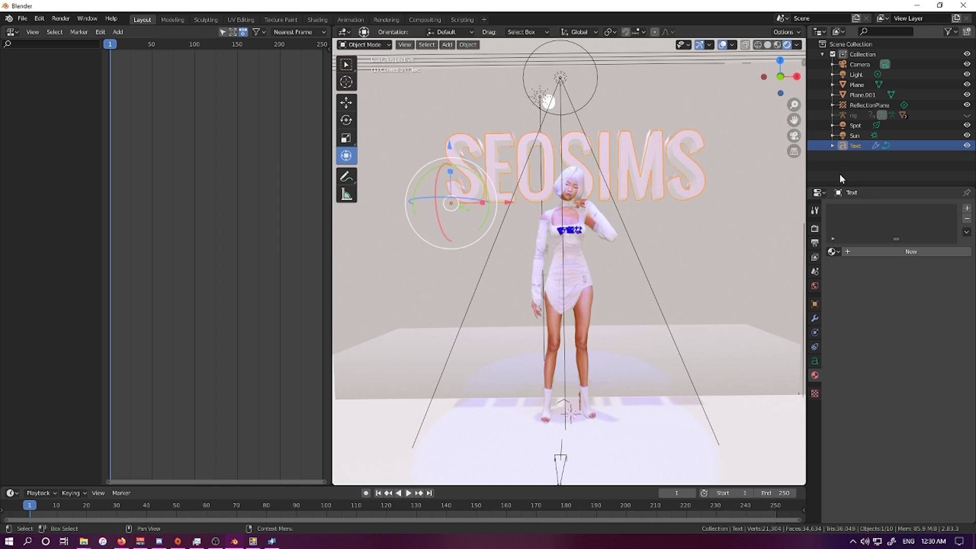
left_click(868, 249)
left_click(934, 355)
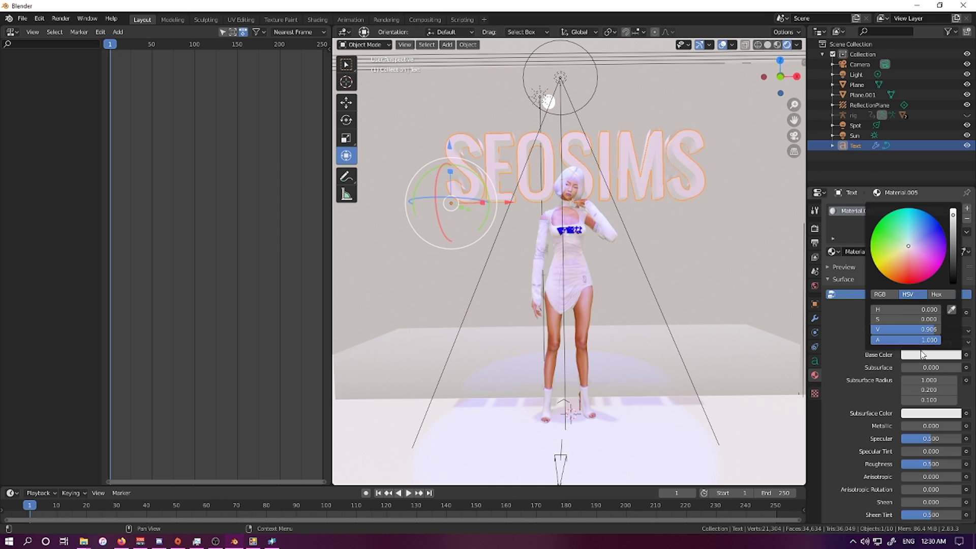
left_click(908, 263)
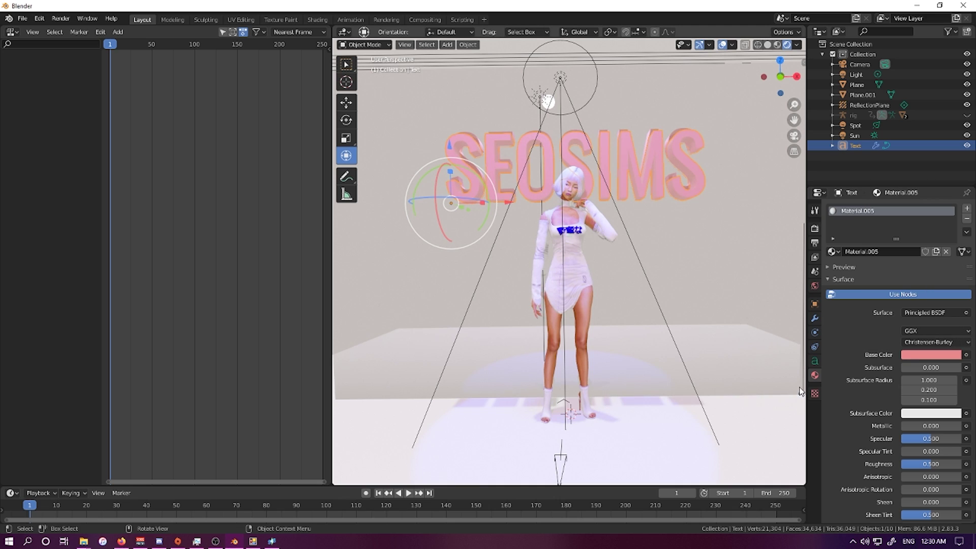
left_click(930, 355)
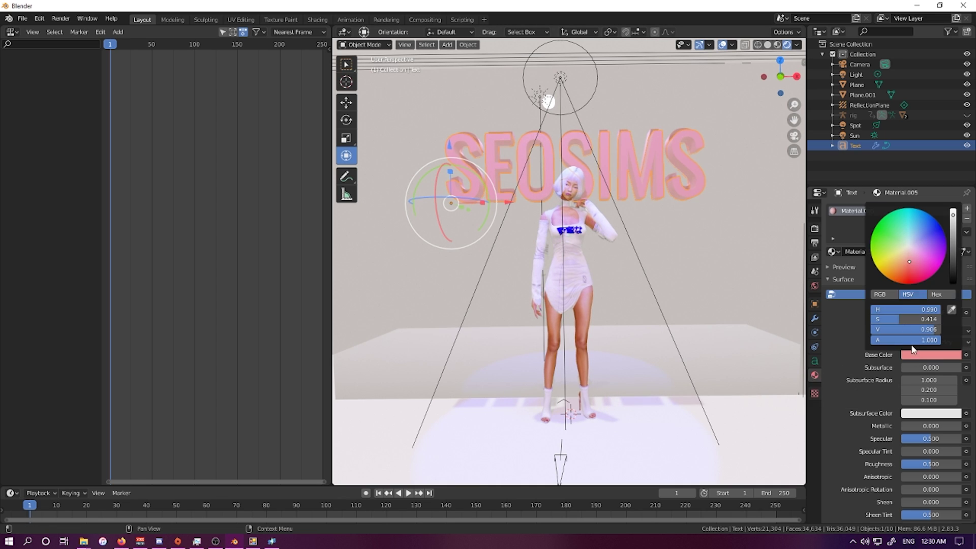
left_click(909, 226)
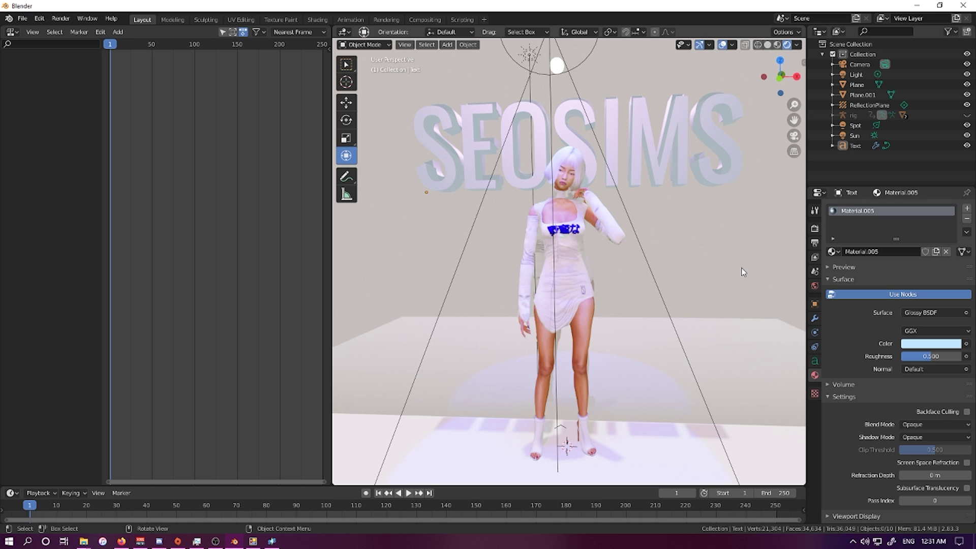
Select the scene camera and check its framing through the camera view.
scroll(745, 218, "down", 10)
mouse_move(714, 218)
middle_mouse_down()
mouse_move(673, 216)
mouse_move(763, 216)
mouse_move(722, 218)
middle_mouse_up()
left_click(673, 240)
left_click_drag(673, 240, 660, 239)
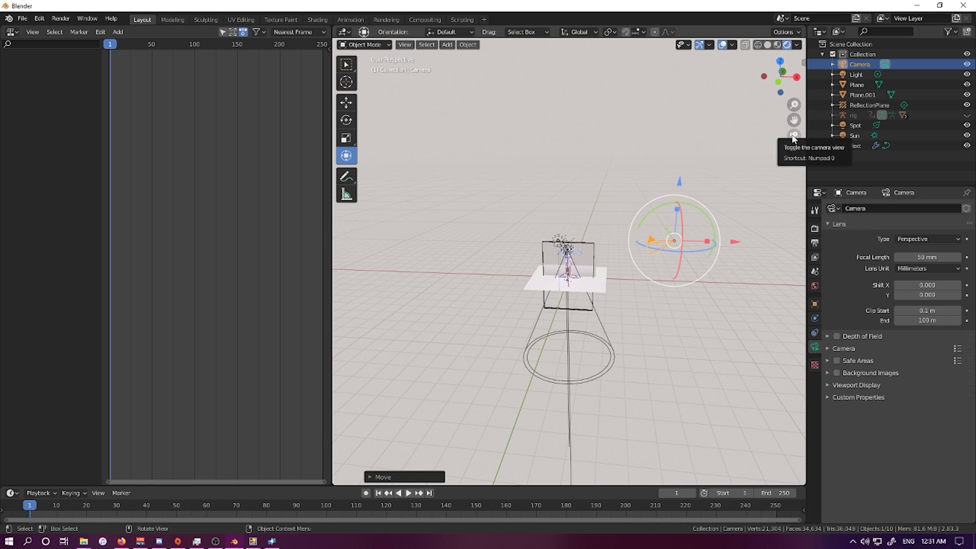
left_click(793, 136)
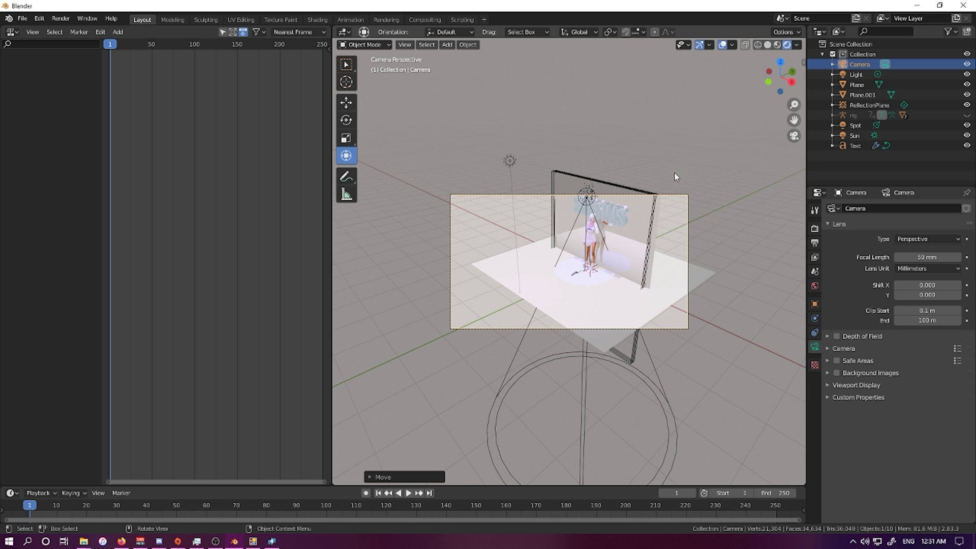
left_click(794, 137)
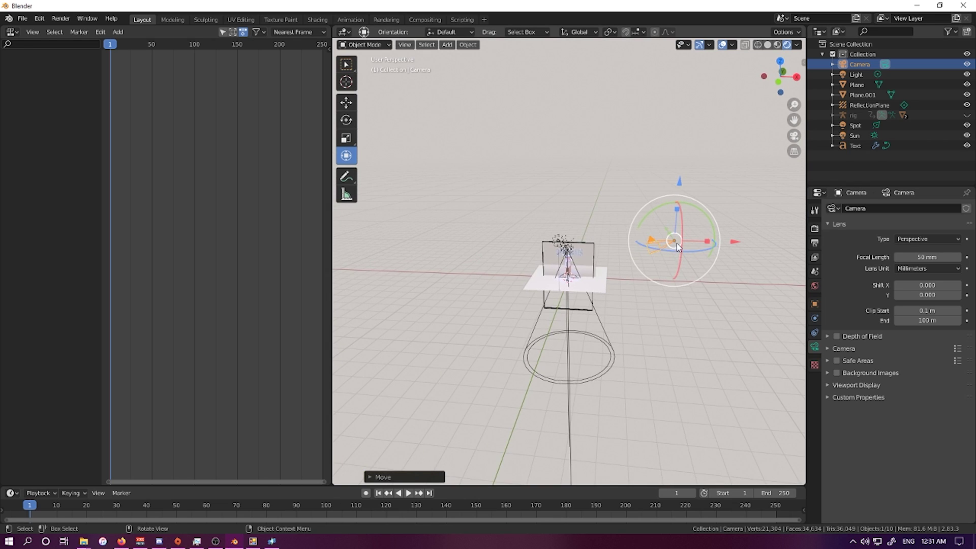
Move the camera in front of the character, turn it to face the backdrop and check the camera view.
left_click_drag(676, 236, 543, 252)
middle_click_drag(542, 252, 614, 245)
left_click_drag(614, 245, 594, 237)
scroll(595, 237, "up", 1)
middle_click_drag(593, 237, 572, 226)
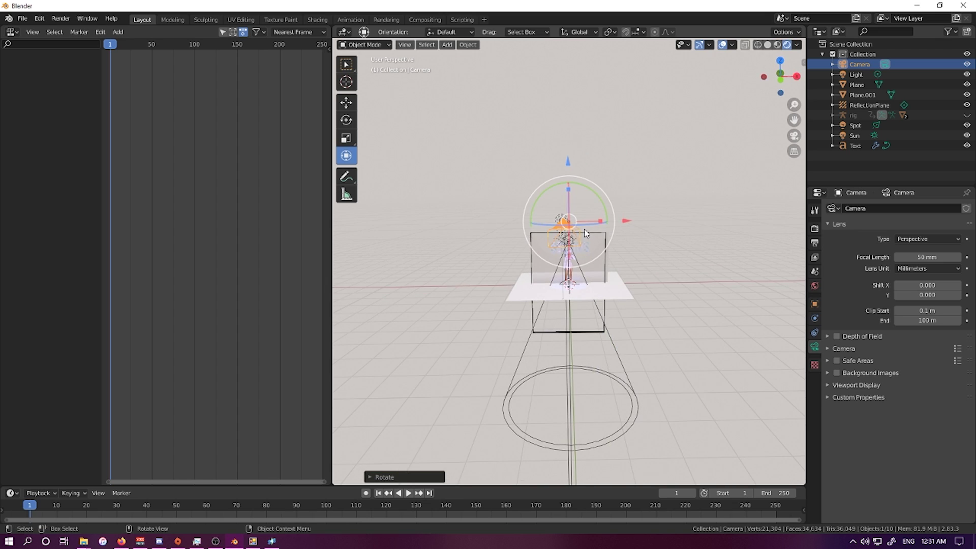
left_click_drag(571, 226, 573, 234)
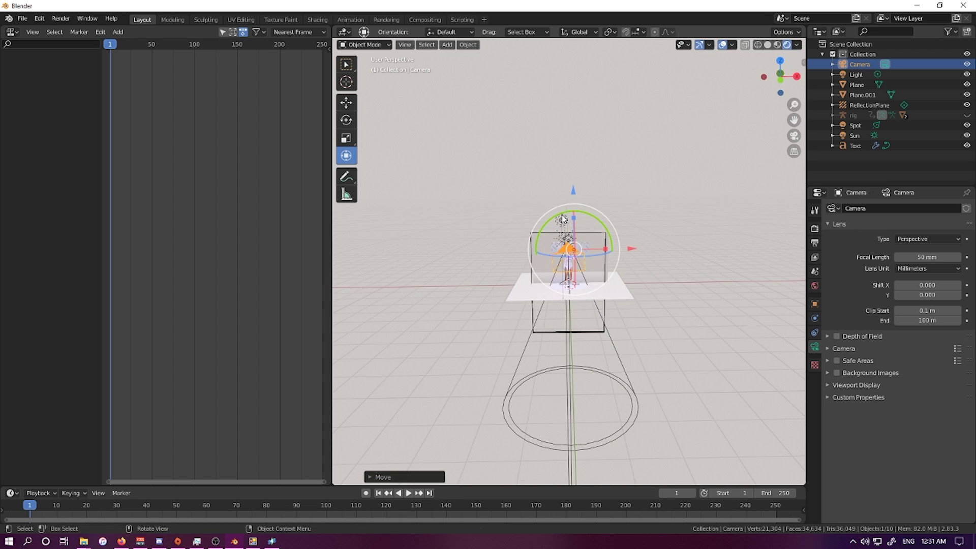
left_click(794, 137)
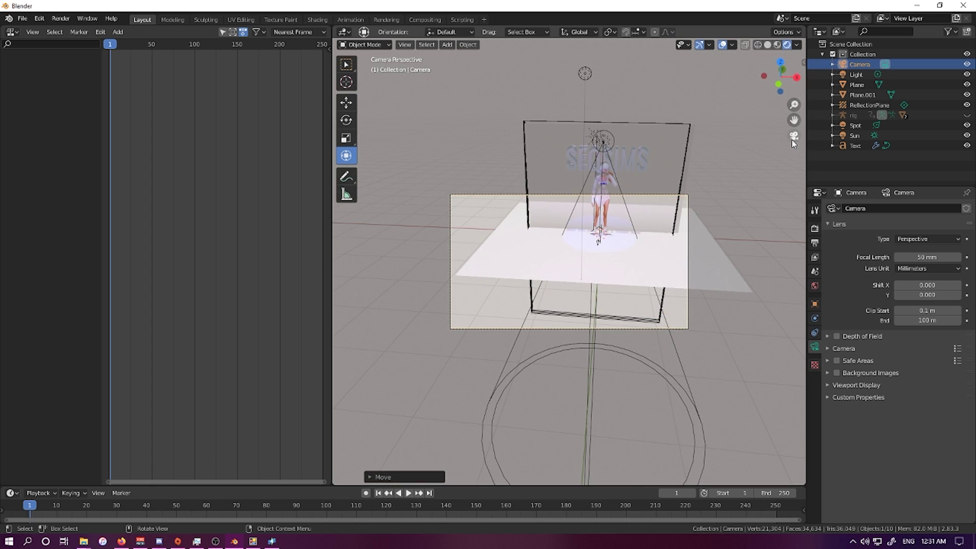
left_click(794, 137)
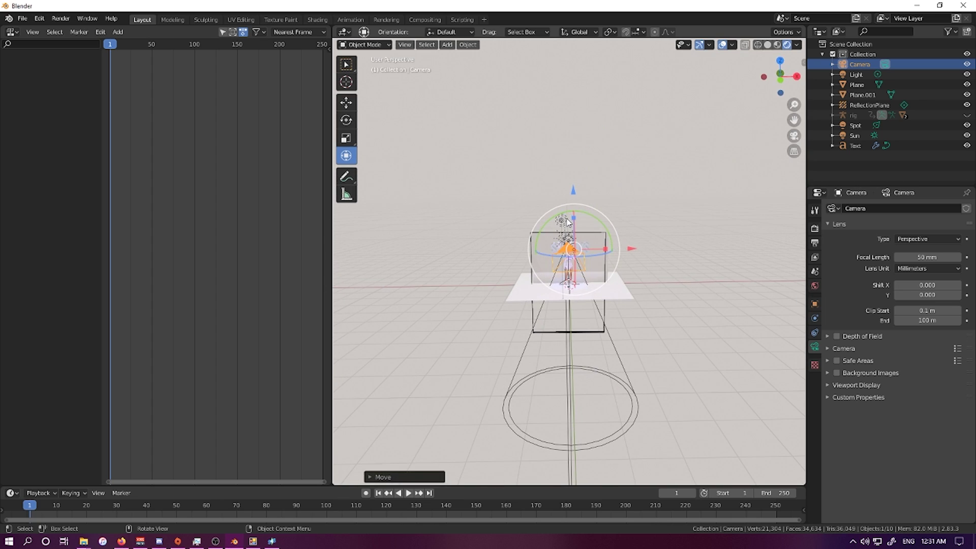
Rotate the camera onto its side for a portrait framing of the character and check the camera view.
key("r")
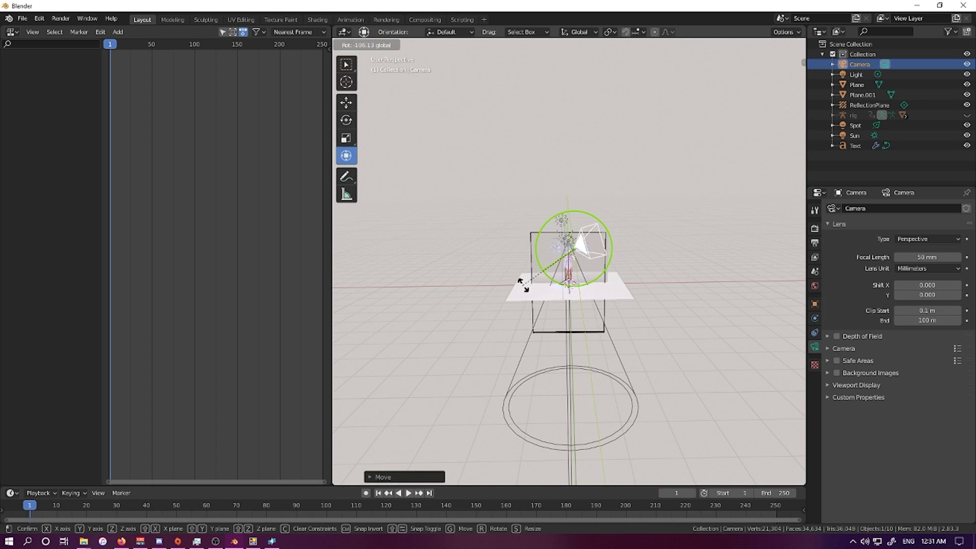
left_click(559, 272)
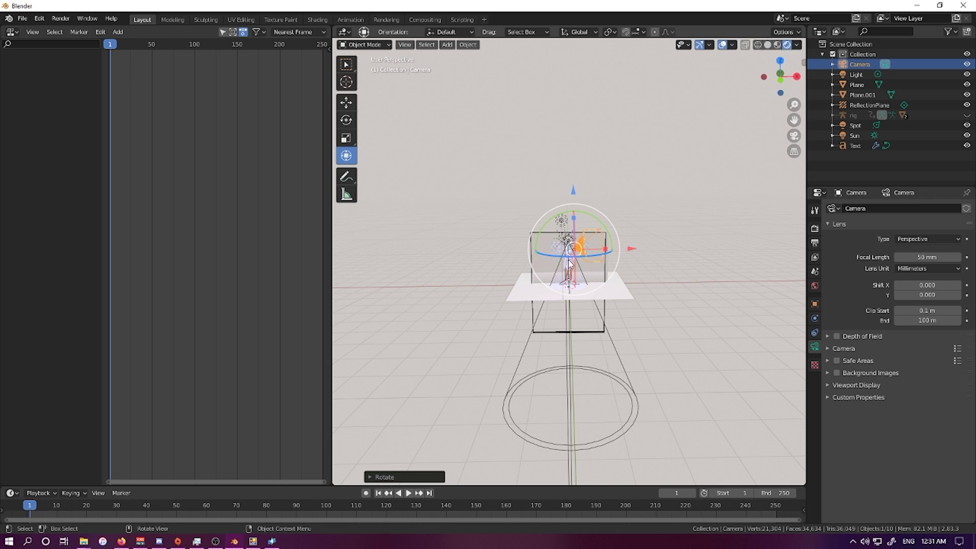
left_click_drag(569, 255, 616, 216)
key("Escape")
left_click_drag(550, 220, 614, 218)
left_click(793, 139)
left_click(792, 137)
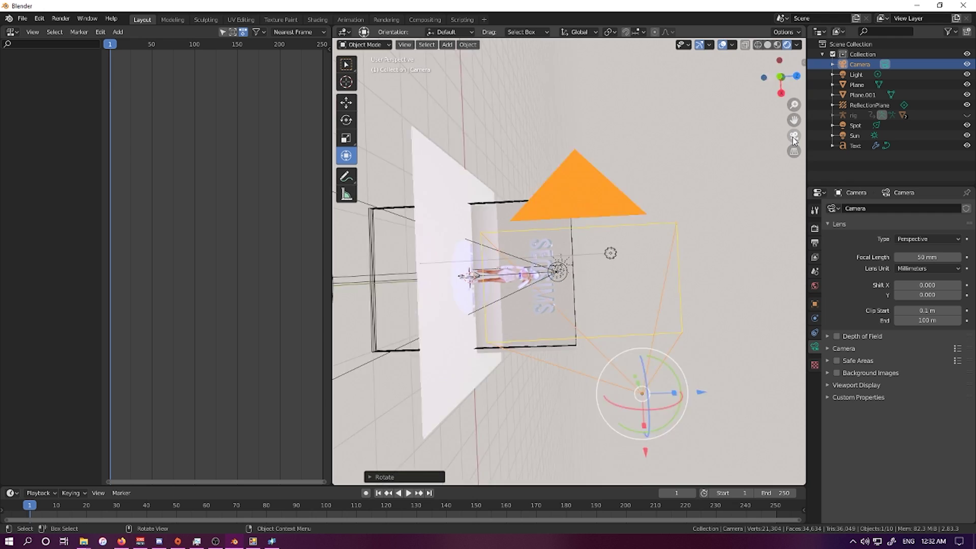
Lower the camera to face the character straight on and increase its focal length to about 167.4 mm.
key("g")
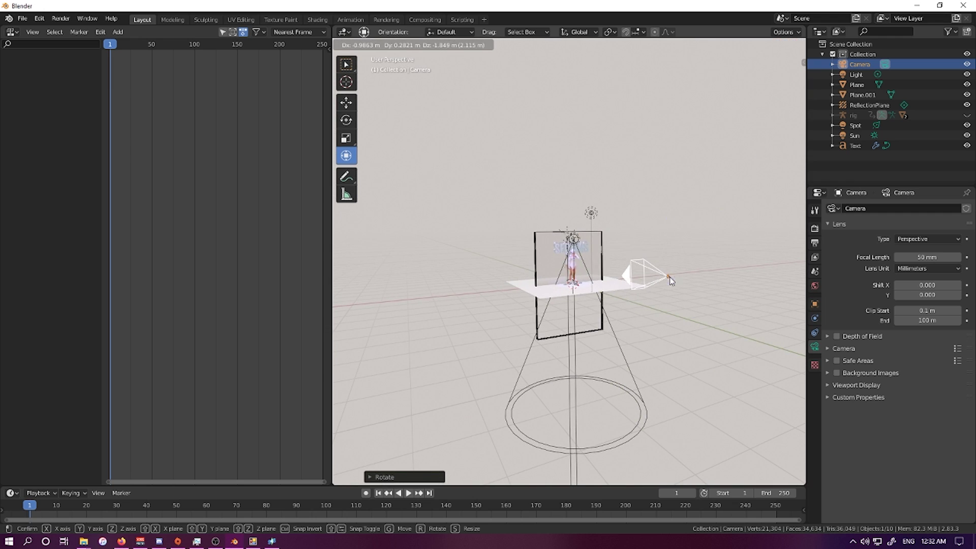
left_click(670, 274)
middle_click_drag(670, 275, 734, 253)
left_click_drag(735, 252, 606, 183)
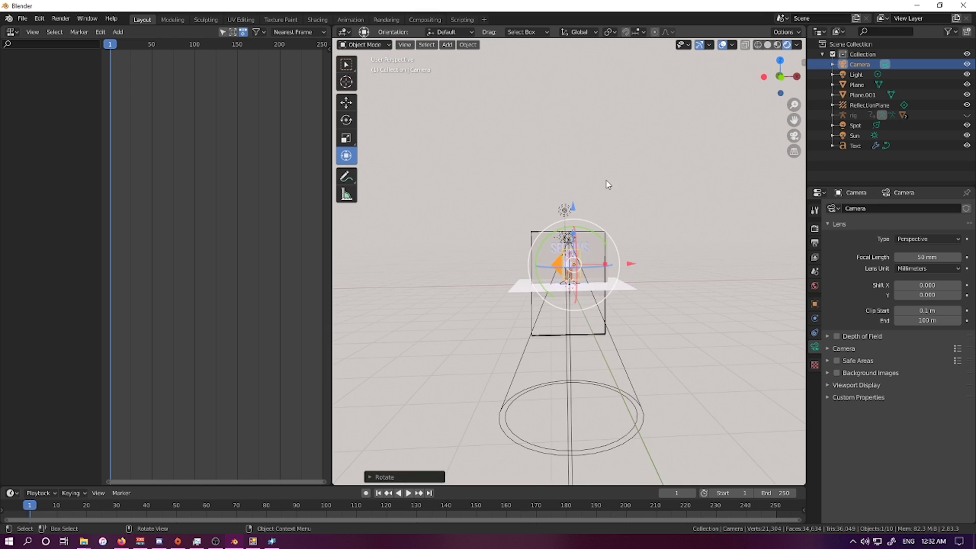
middle_click_drag(607, 183, 739, 245)
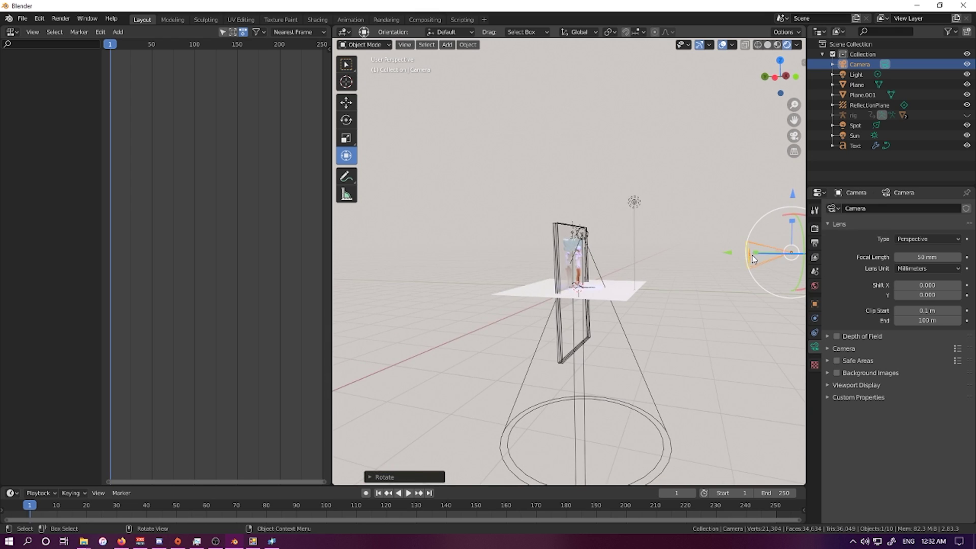
left_click_drag(739, 245, 660, 260)
left_click(795, 137)
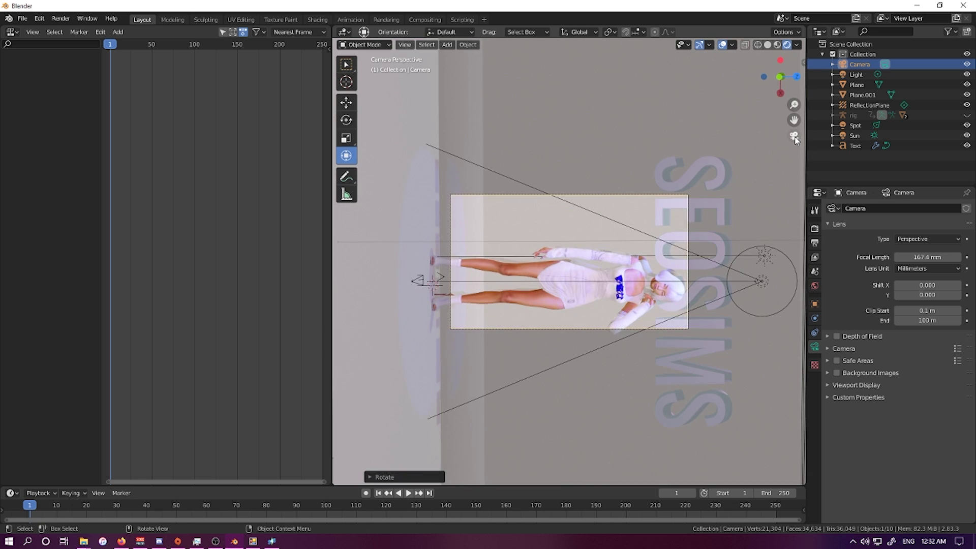
left_click(794, 137)
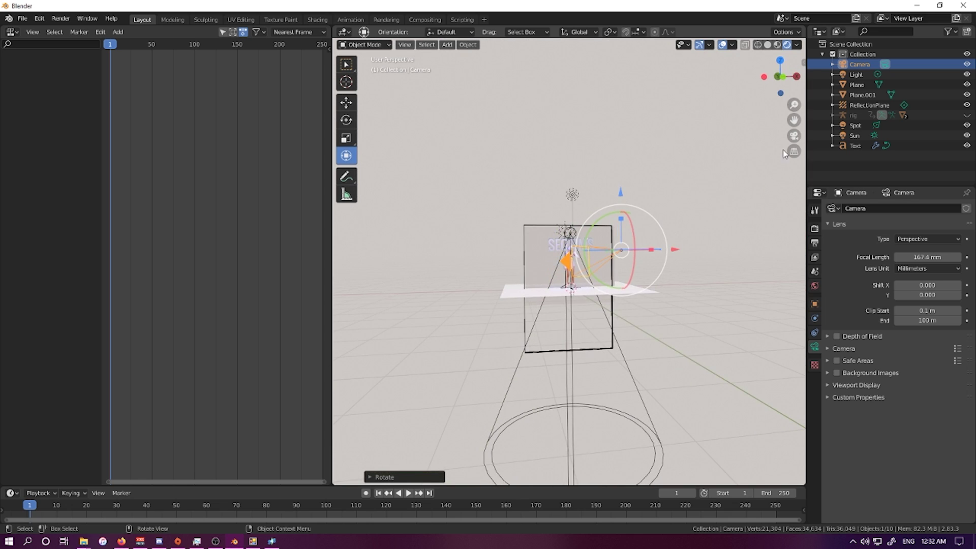
Reposition the camera in front of the character and set its focal length to about 250.9 mm.
left_click(795, 135)
left_click_drag(580, 264, 582, 269)
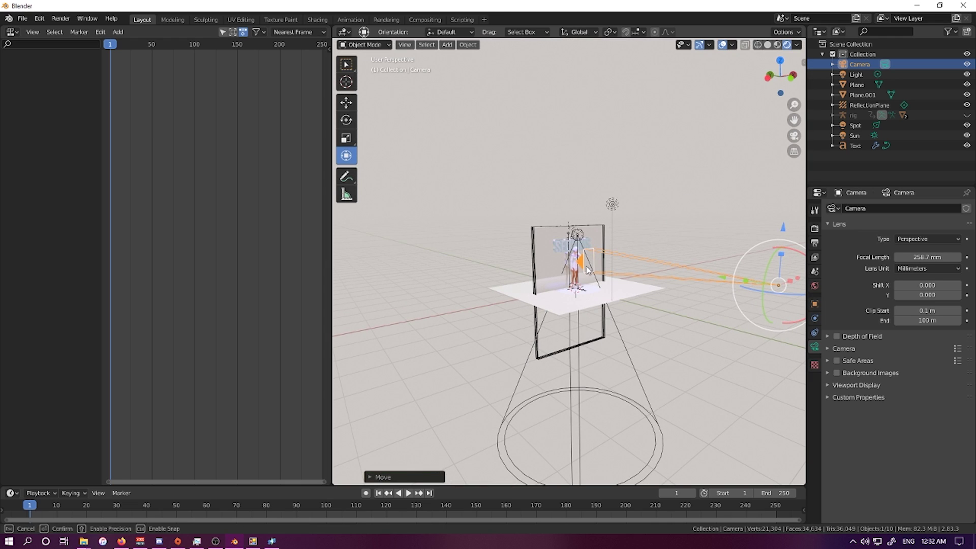
left_click(794, 137)
left_click(795, 137)
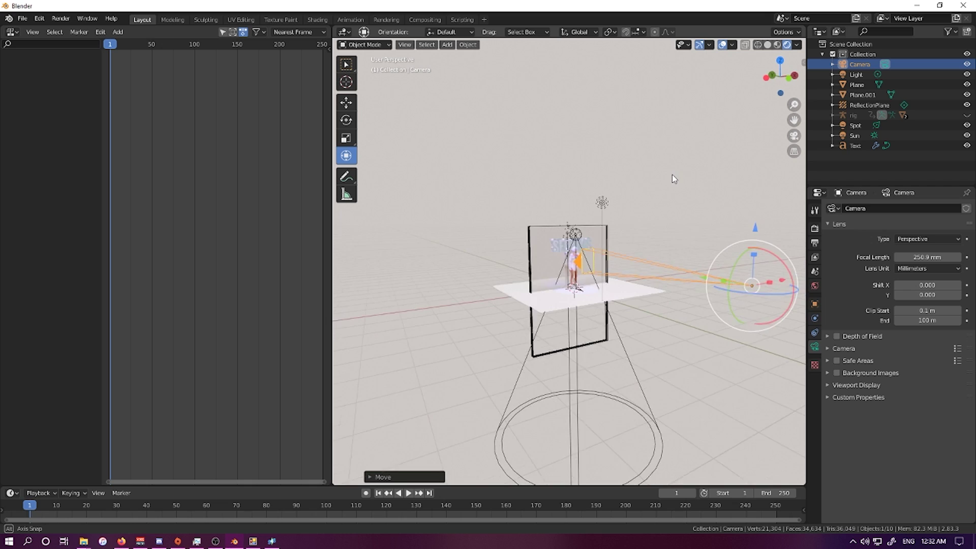
scroll(596, 135, "up", 8)
middle_click_drag(597, 135, 569, 130)
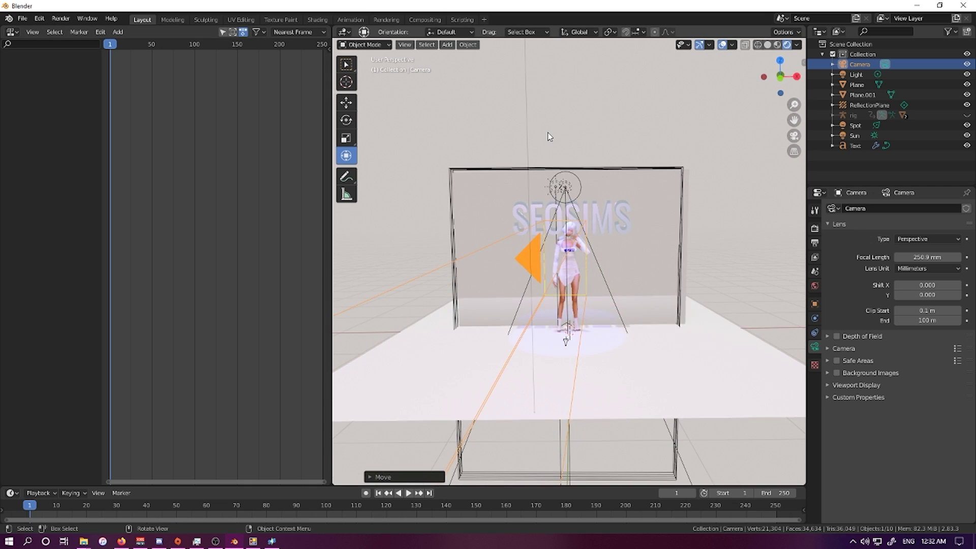
Render the scene as a still image and inspect the whole rendered frame.
left_click(88, 20)
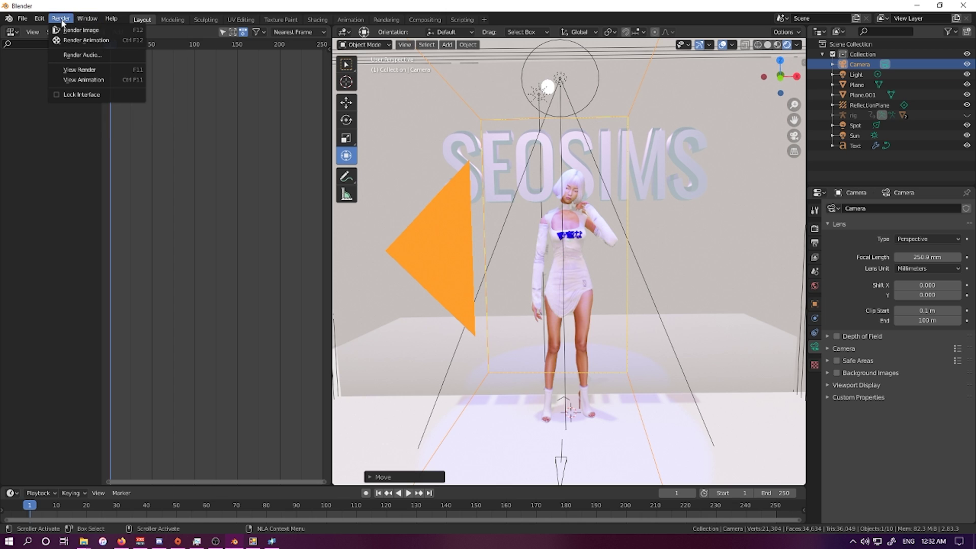
key("F12")
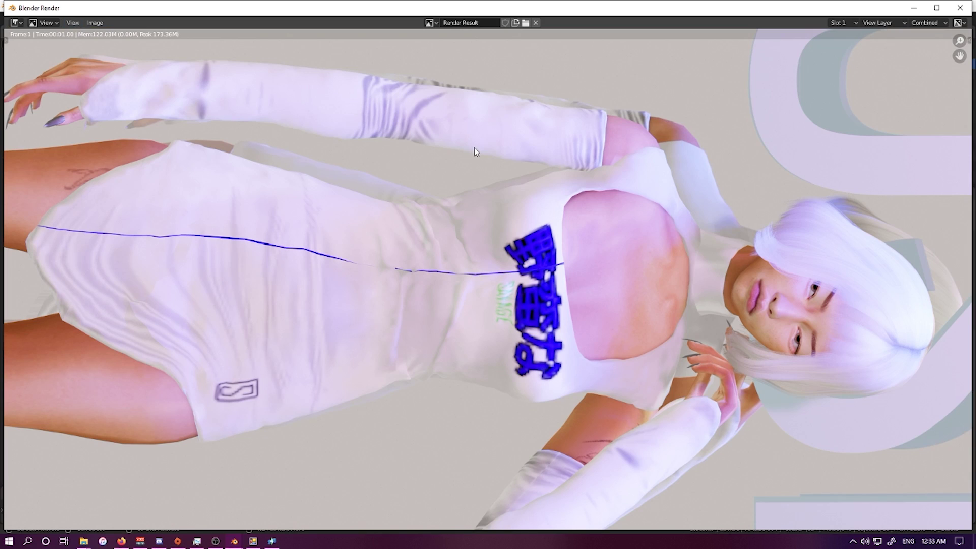
scroll(537, 239, "down", 3)
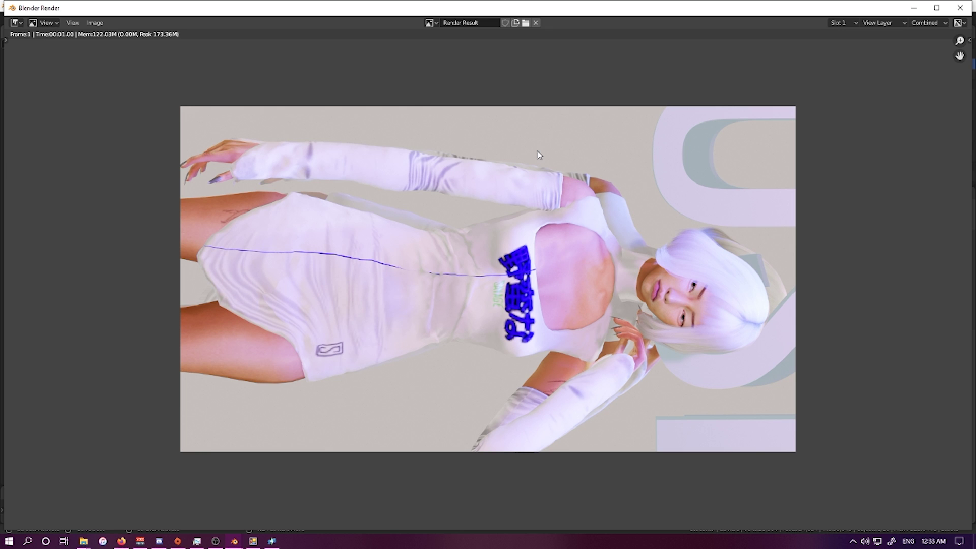
scroll(569, 170, "up", 1)
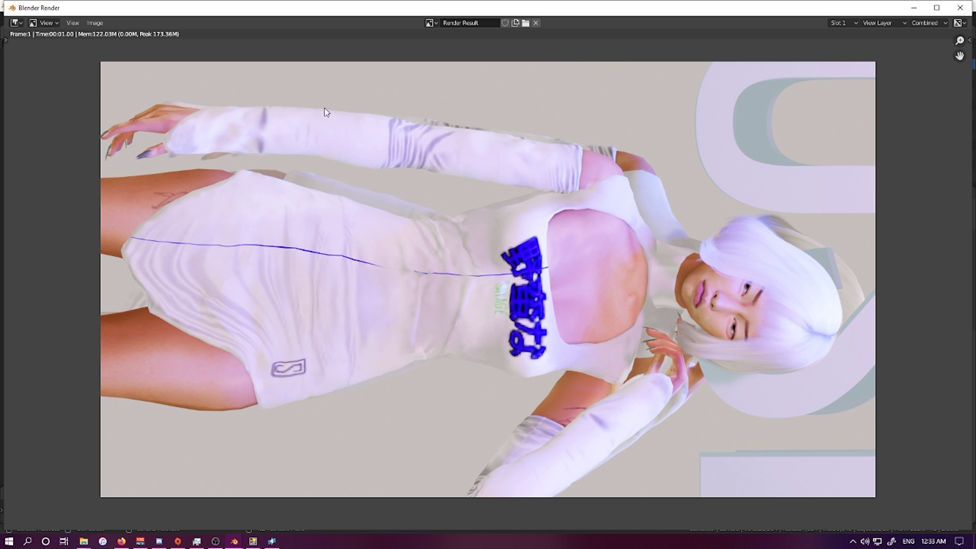
Save the rendered image to the Downloads folder as untitled.png, using 16-bit color depth and 100% compression.
left_click(95, 23)
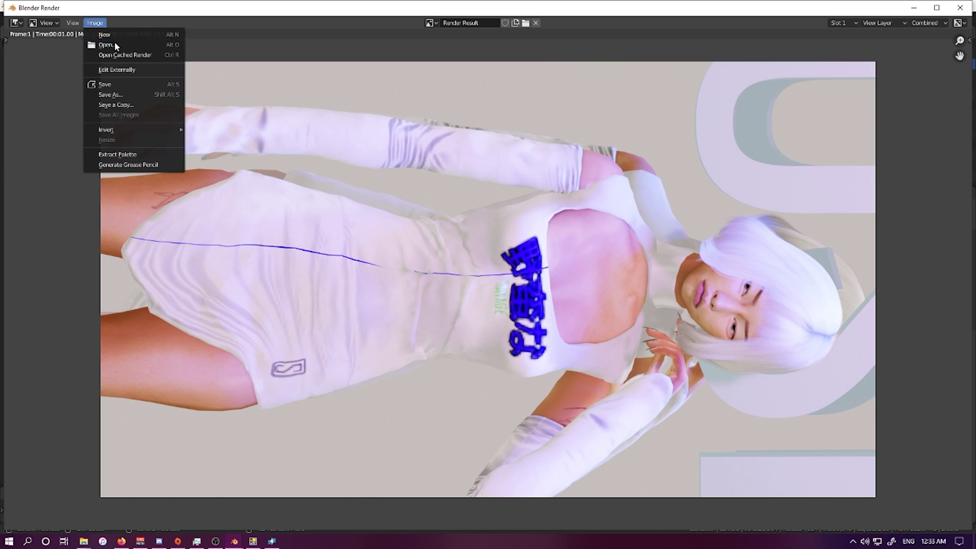
left_click(130, 93)
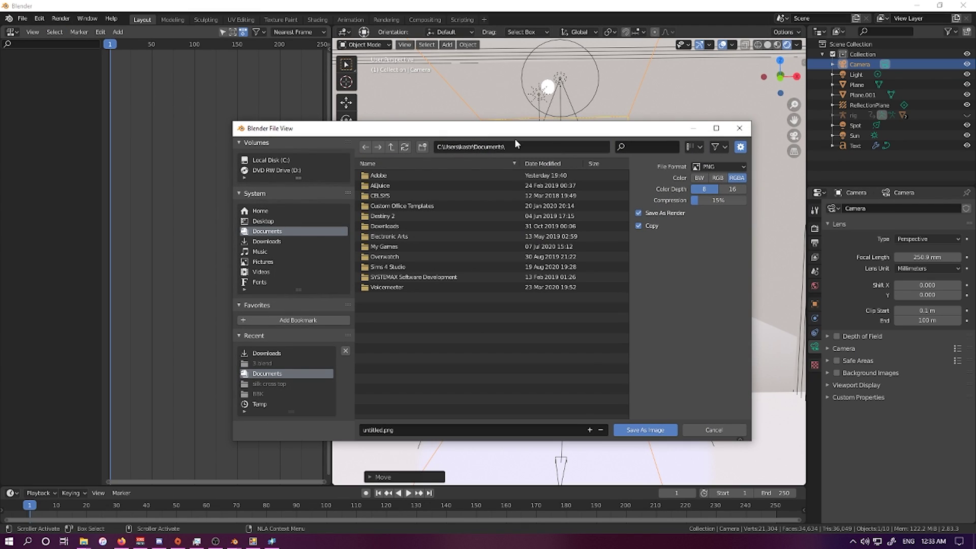
left_click(725, 188)
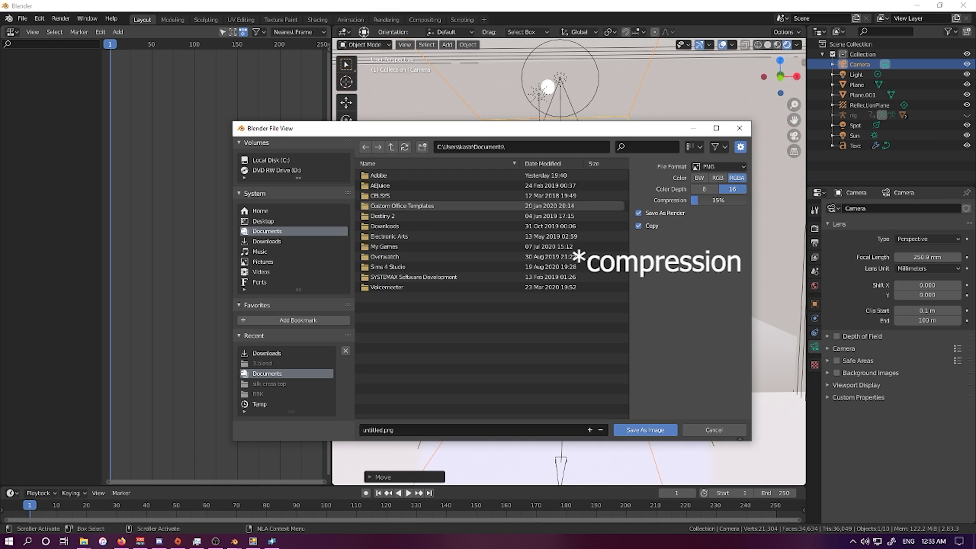
left_click_drag(698, 201, 750, 202)
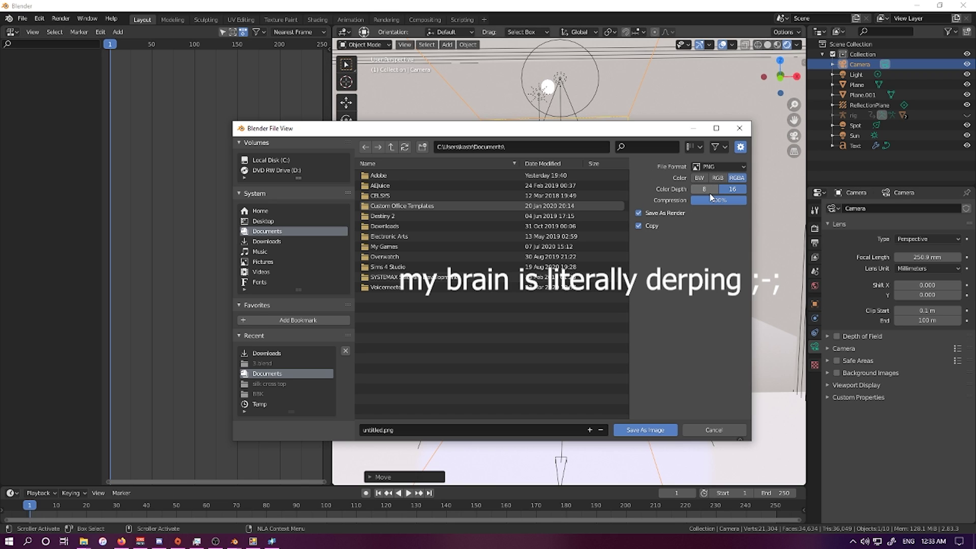
left_click_drag(577, 130, 587, 112)
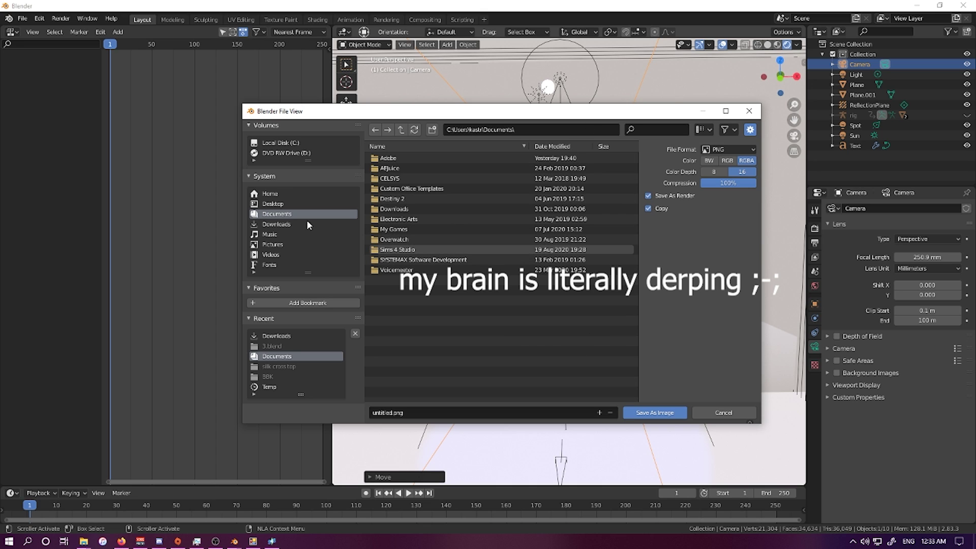
left_click(274, 224)
left_click(654, 413)
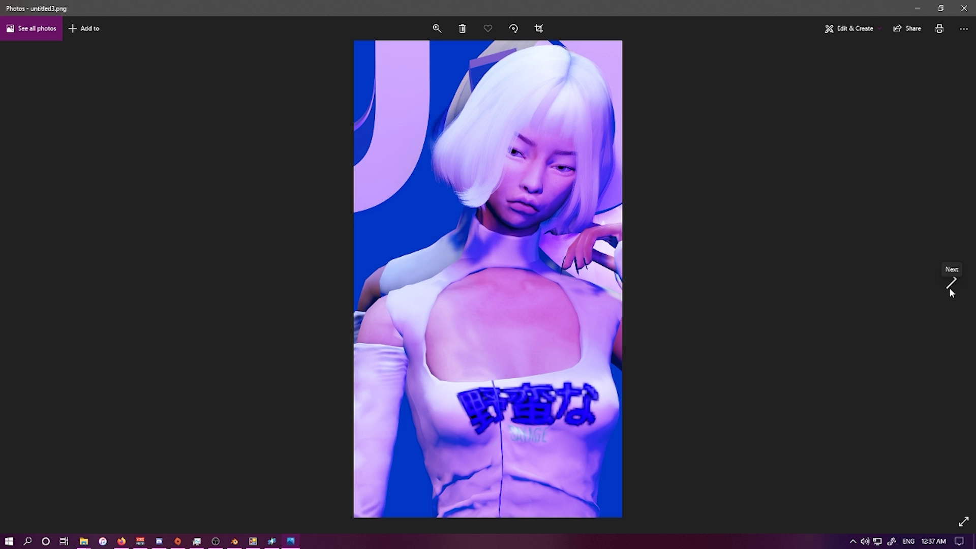
Compare the saved renders untitled.png, untitled2.png and untitled3.png in Photos, and return to Blender.
left_click(951, 284)
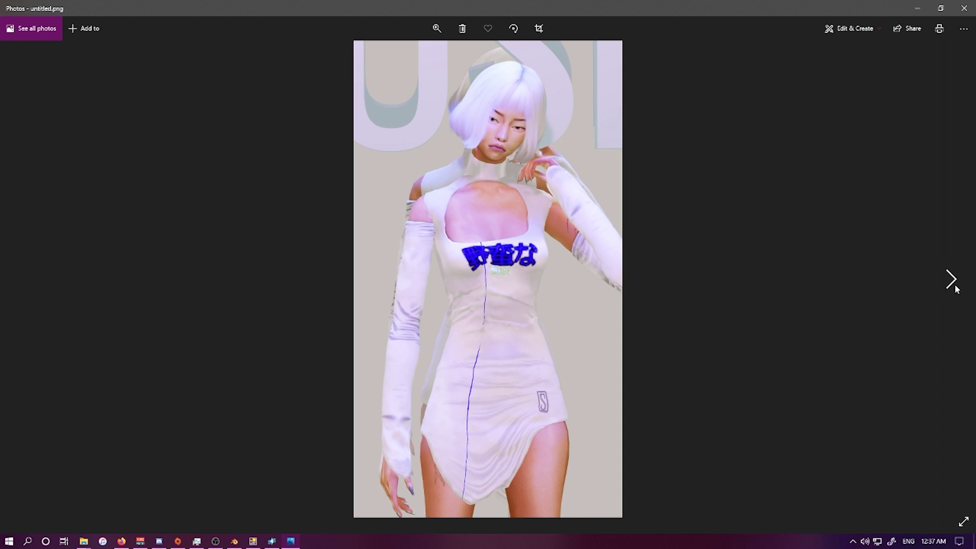
left_click(952, 286)
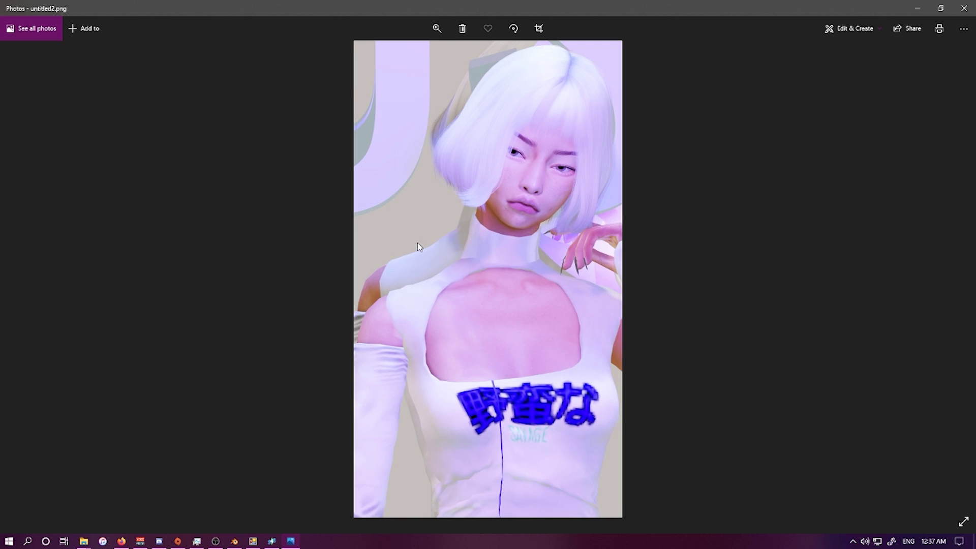
left_click(40, 280)
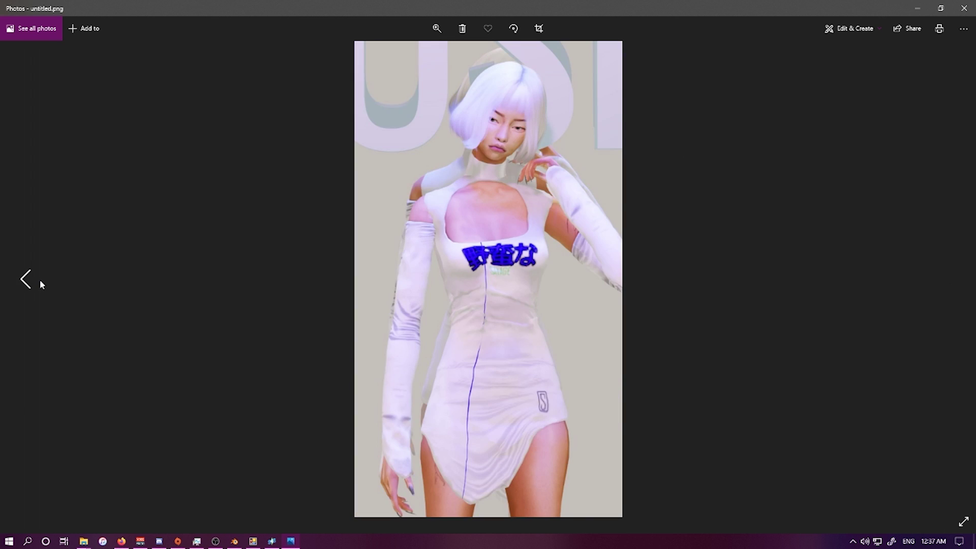
left_click(39, 280)
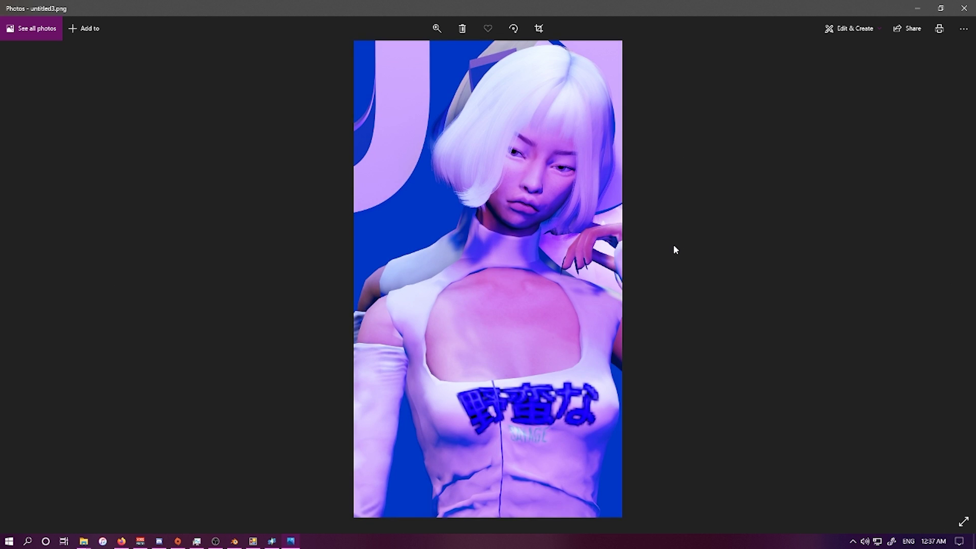
left_click(964, 8)
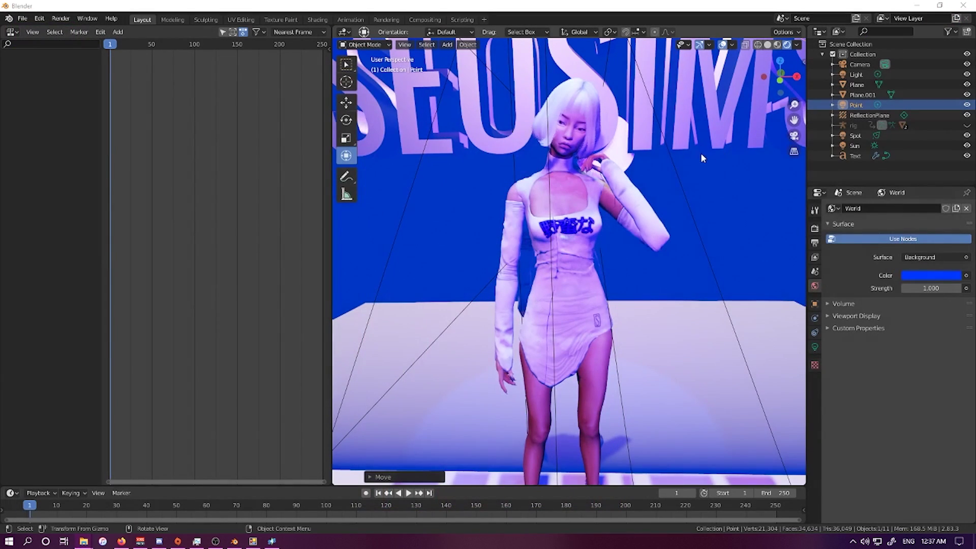